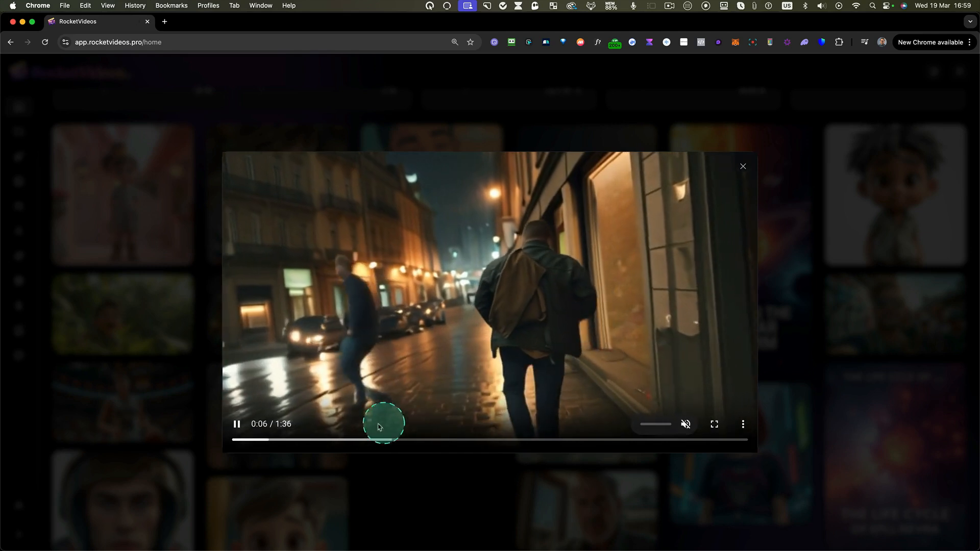
- Close the video preview, look over the project list, and return to the home page to browse its example gallery
{"action": "left_click", "coordinate": [743, 168]}
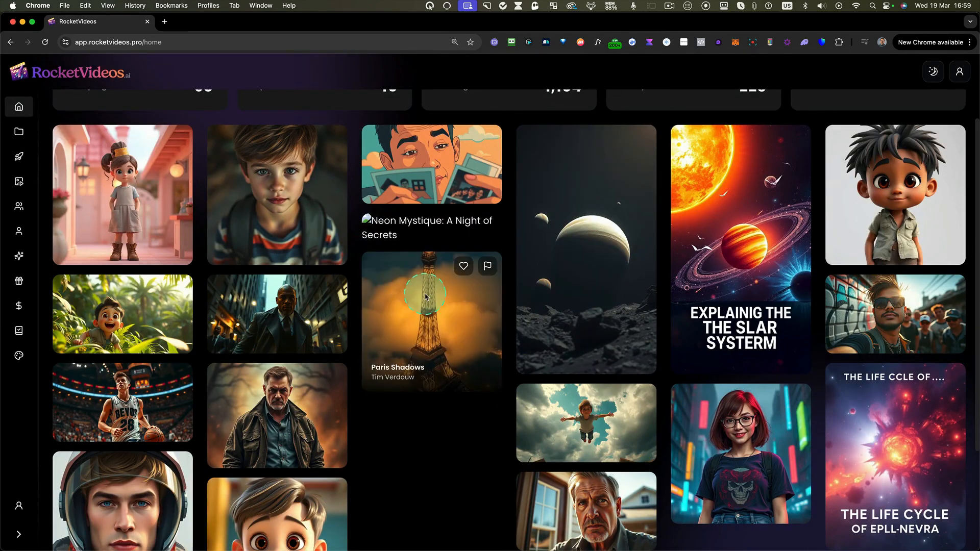
{"action": "scroll", "coordinate": [445, 290], "scroll_direction": "up", "scroll_amount": 3}
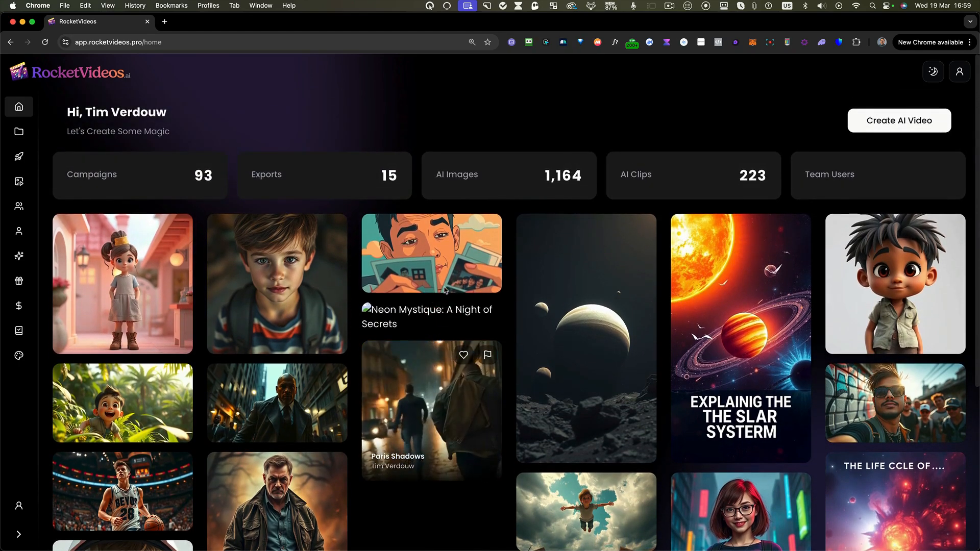
{"action": "left_click", "coordinate": [321, 134]}
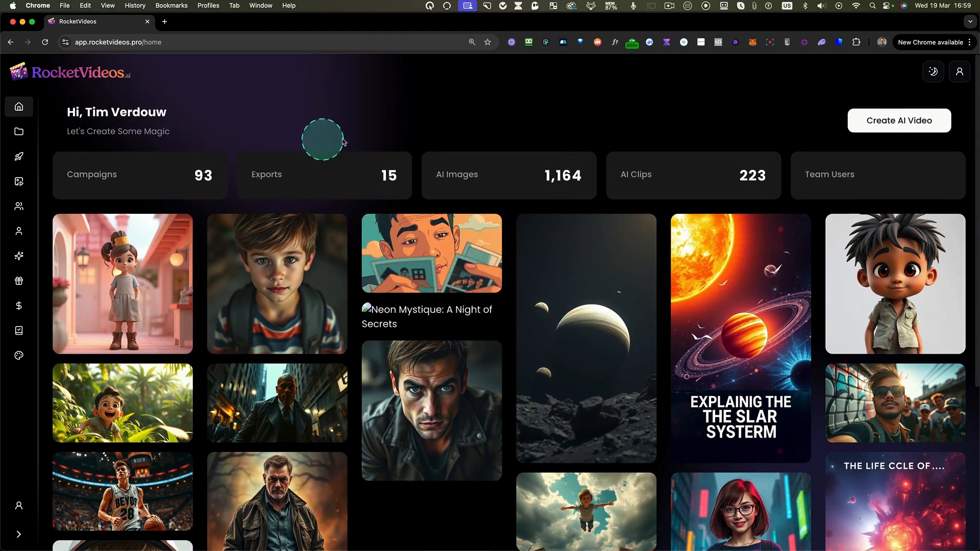
{"action": "left_click", "coordinate": [19, 131]}
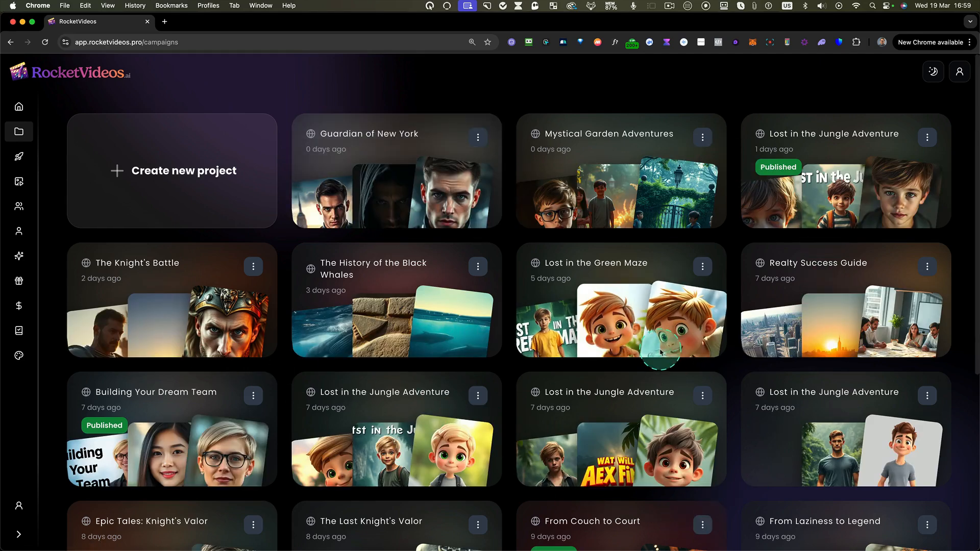
{"action": "left_click", "coordinate": [19, 106]}
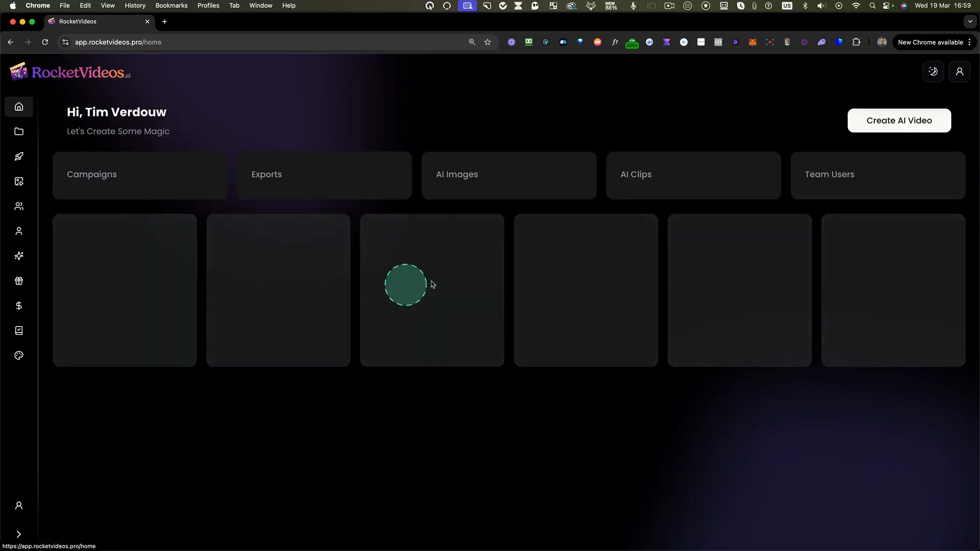
{"action": "scroll", "coordinate": [511, 334], "scroll_direction": "down", "scroll_amount": 2}
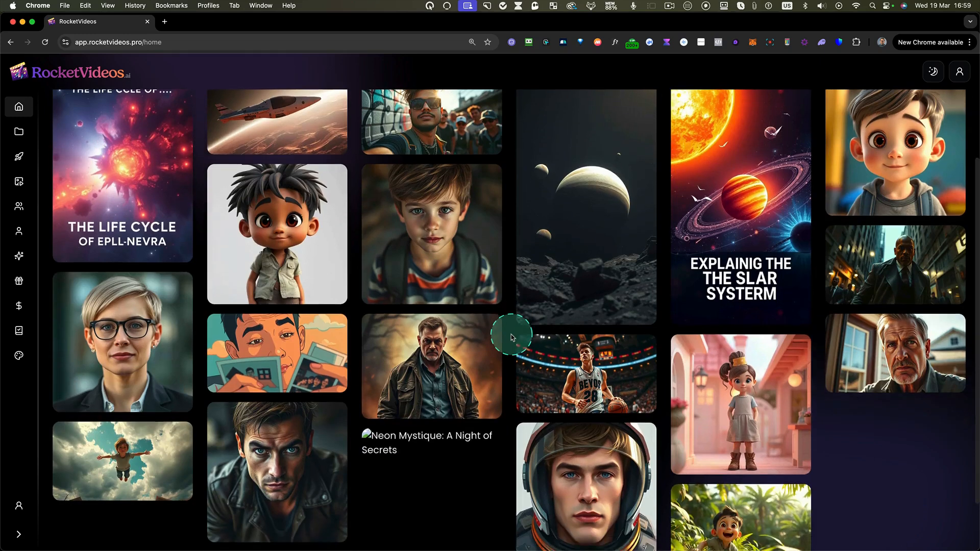
{"action": "scroll", "coordinate": [510, 337], "scroll_direction": "up", "scroll_amount": 2}
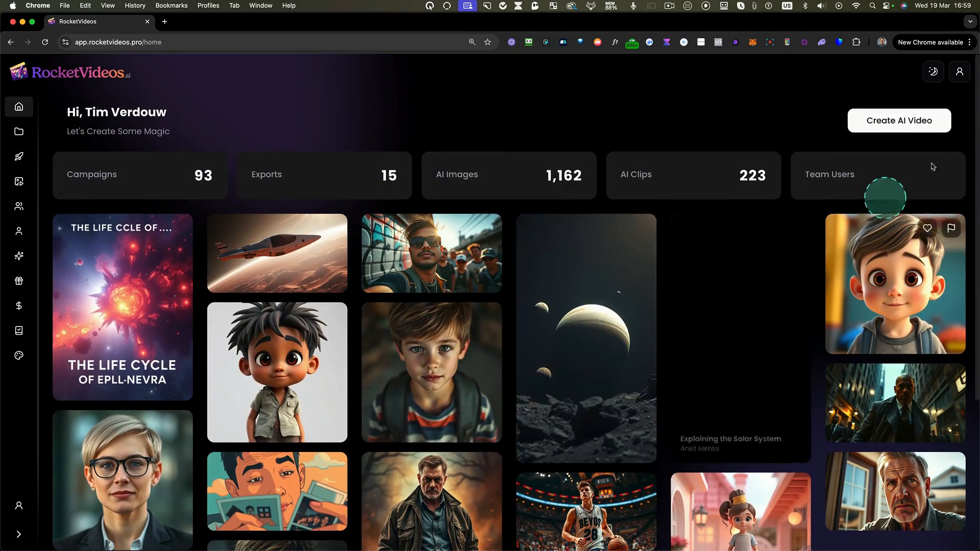
- Start a new AI video and enter "A boy who could fly" as its description
{"action": "left_click", "coordinate": [893, 126]}
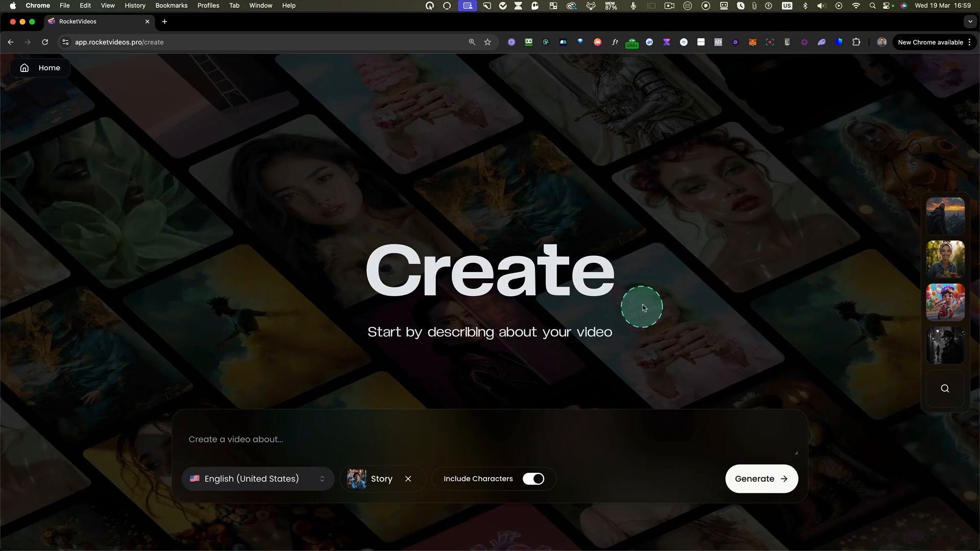
{"action": "left_click", "coordinate": [247, 442]}
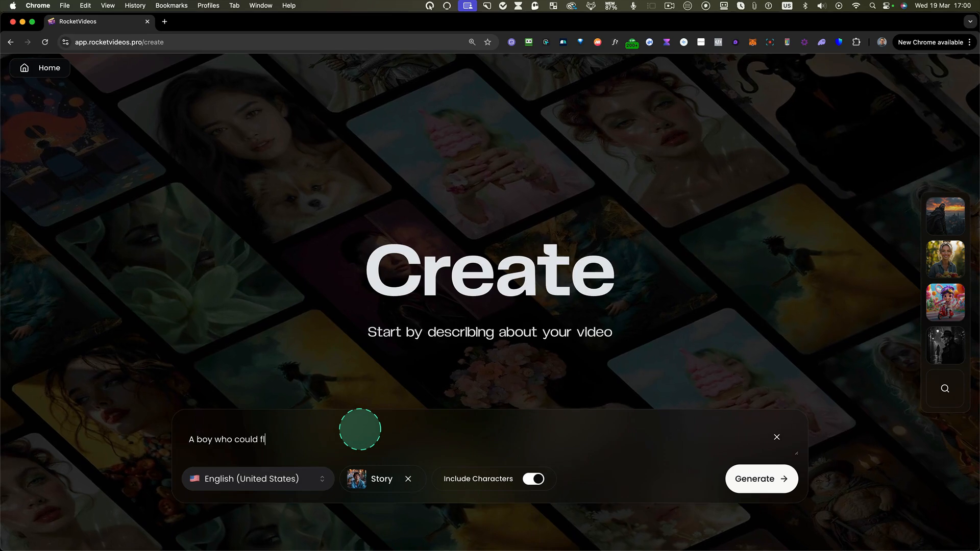
{"action": "left_click", "coordinate": [234, 447]}
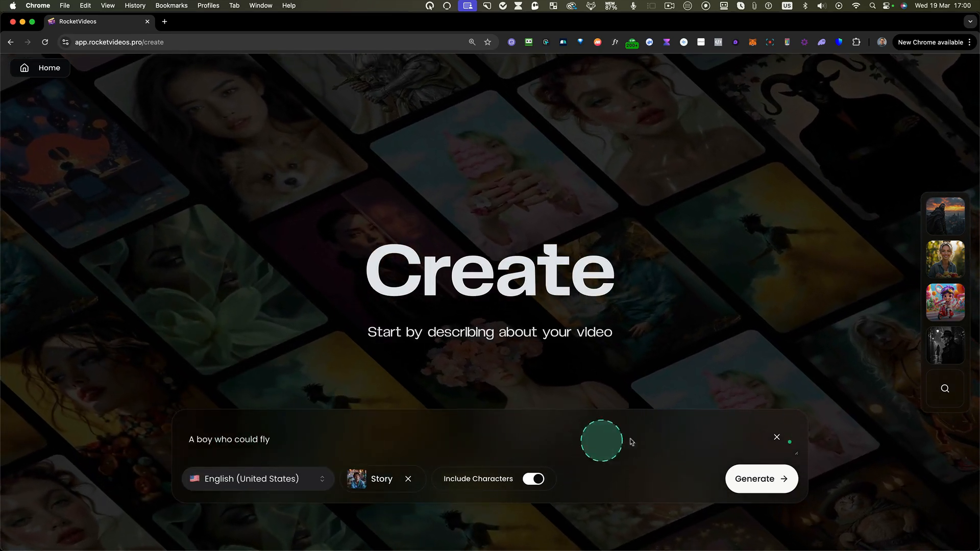
- Select English (United States) as the video language and look over the available video types
{"action": "left_click", "coordinate": [257, 484]}
{"action": "scroll", "coordinate": [293, 407], "scroll_direction": "down", "scroll_amount": 10}
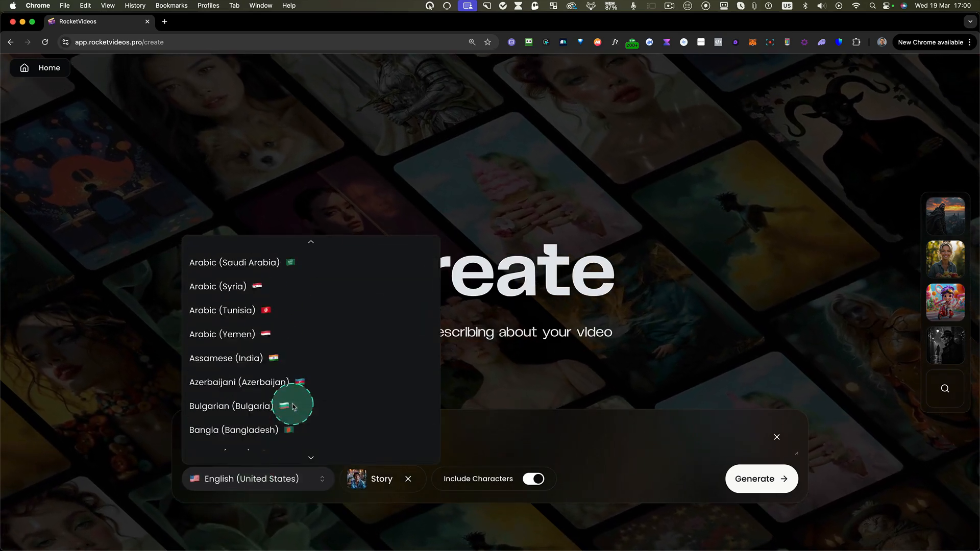
{"action": "scroll", "coordinate": [292, 407], "scroll_direction": "down", "scroll_amount": 10}
{"action": "scroll", "coordinate": [292, 406], "scroll_direction": "up", "scroll_amount": 20}
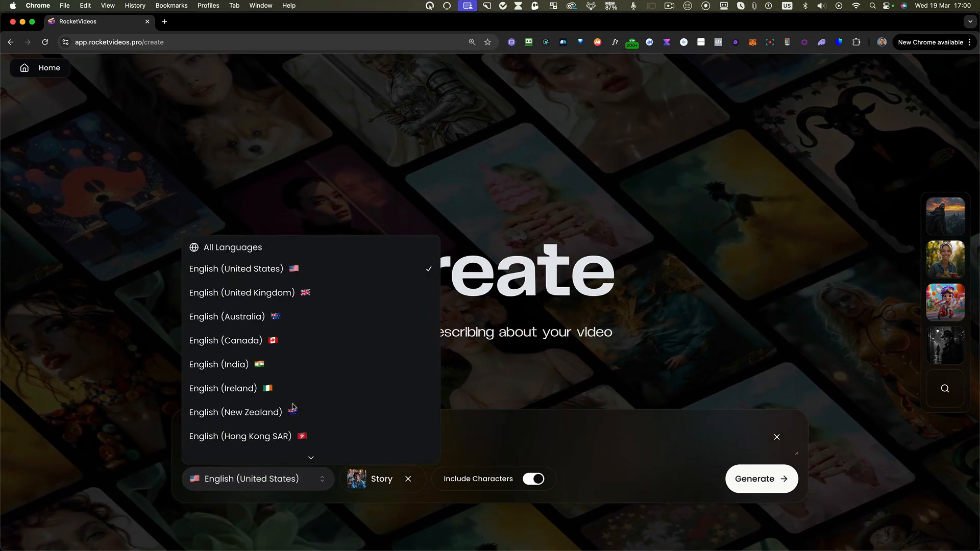
{"action": "left_click", "coordinate": [276, 274]}
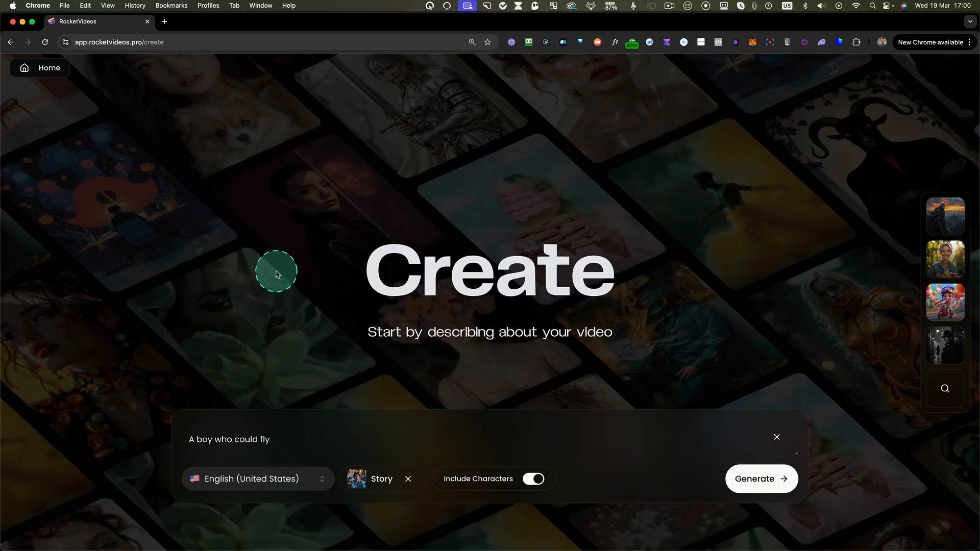
{"action": "left_click", "coordinate": [390, 483]}
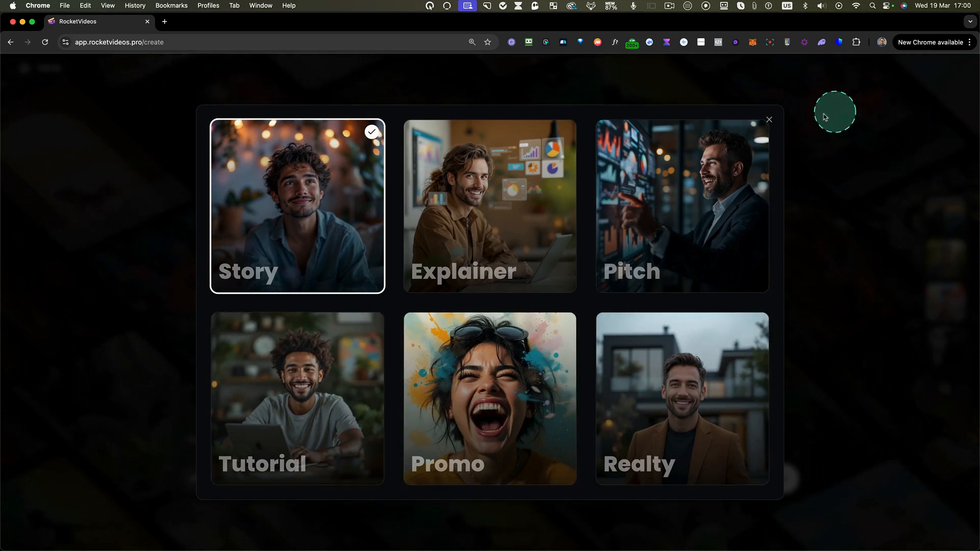
{"action": "left_click", "coordinate": [768, 121]}
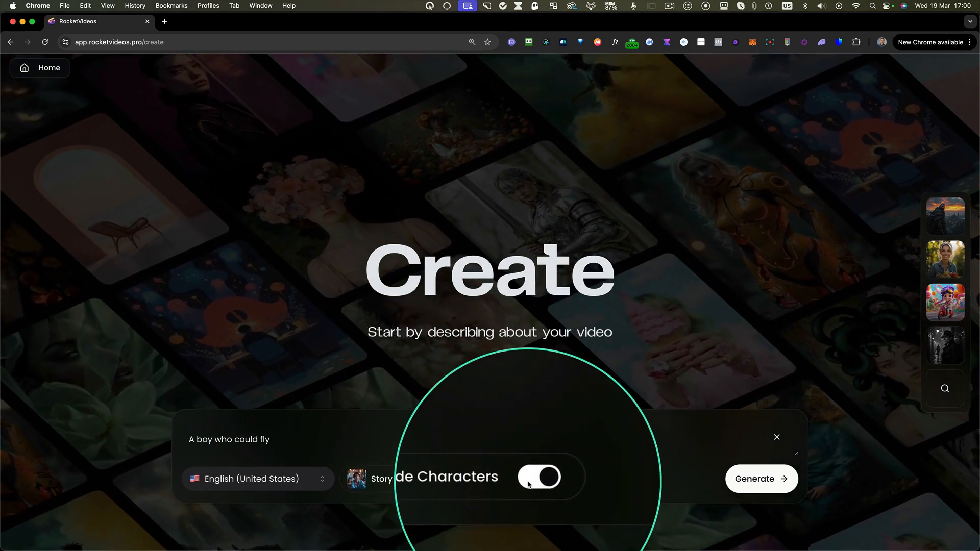
- Choose the 3D Cartoon style preset and generate the video campaign
{"action": "left_click", "coordinate": [946, 390]}
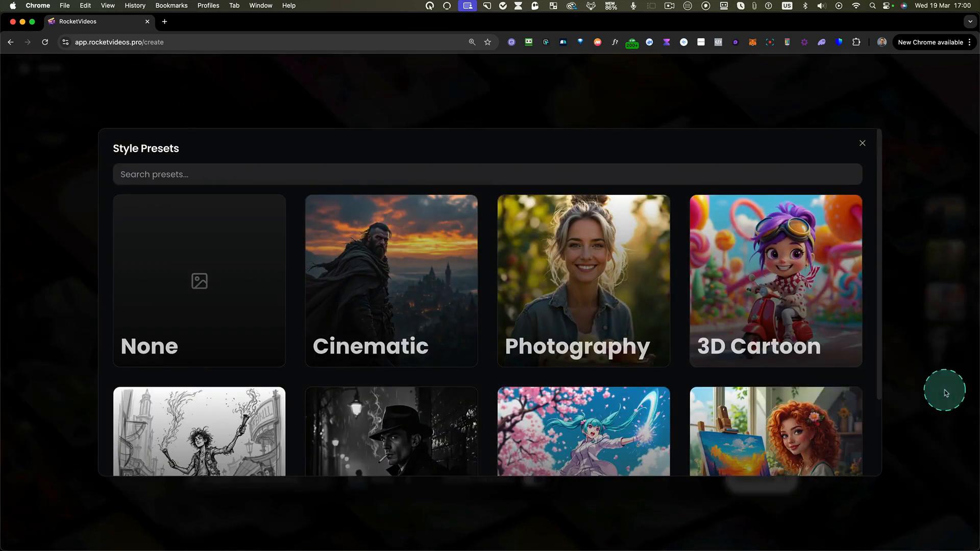
{"action": "scroll", "coordinate": [826, 404], "scroll_direction": "down", "scroll_amount": 3}
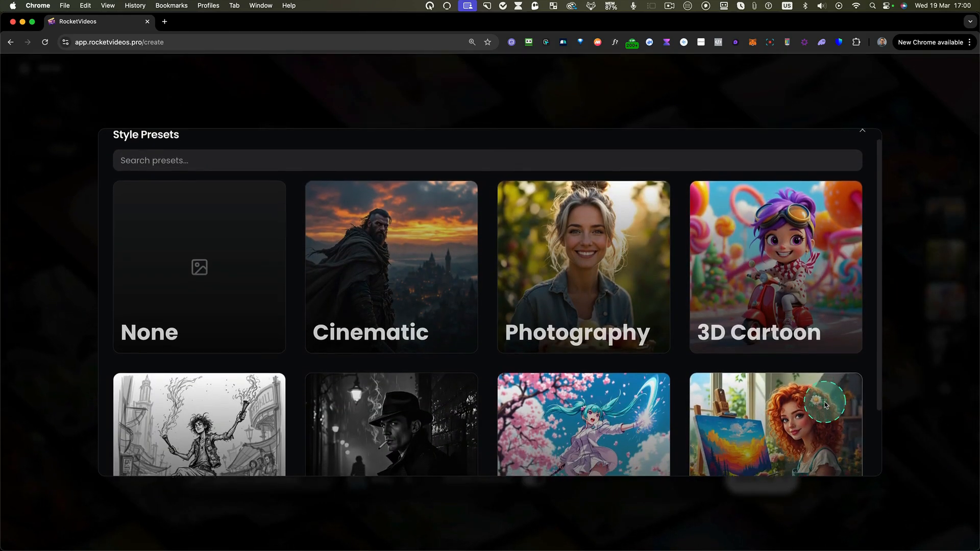
{"action": "scroll", "coordinate": [826, 405], "scroll_direction": "down", "scroll_amount": 2}
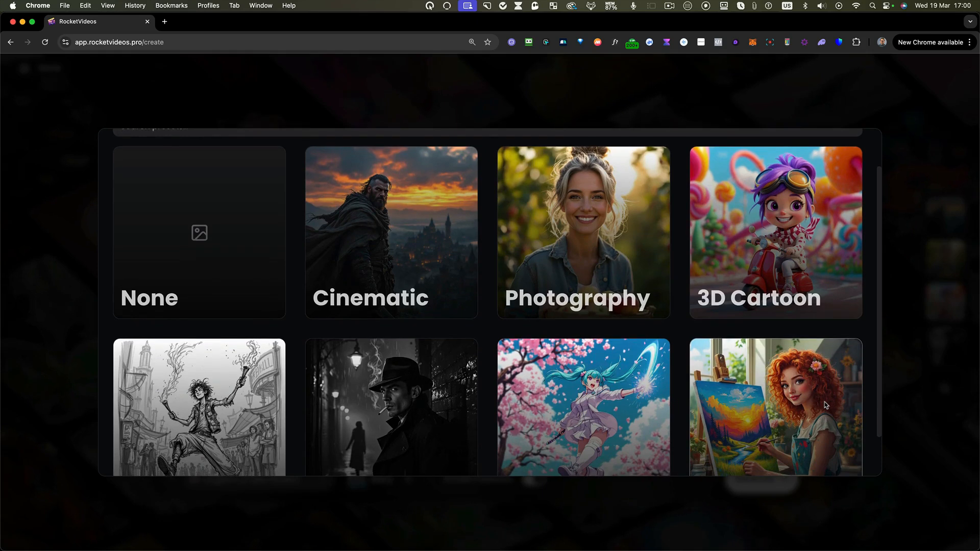
{"action": "scroll", "coordinate": [826, 405], "scroll_direction": "down", "scroll_amount": 2}
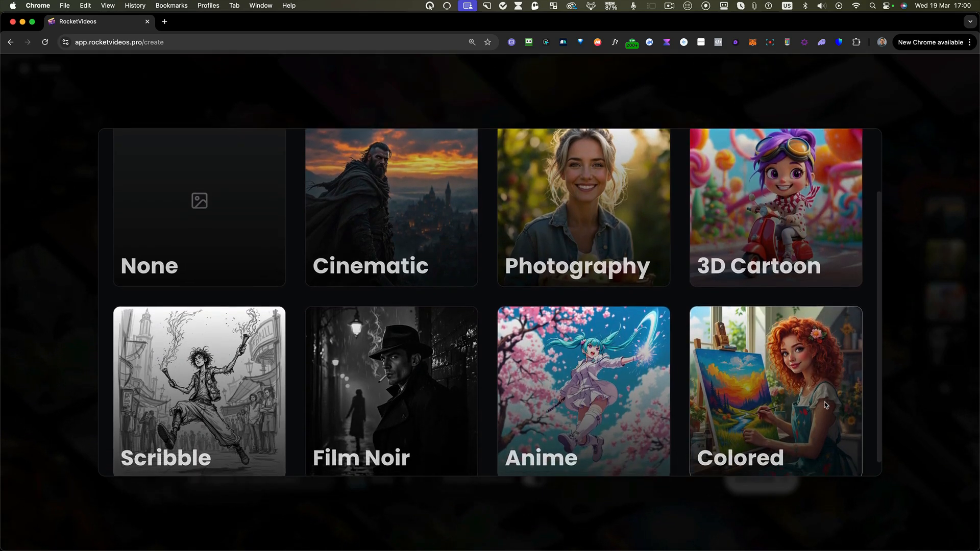
{"action": "scroll", "coordinate": [826, 405], "scroll_direction": "up", "scroll_amount": 1}
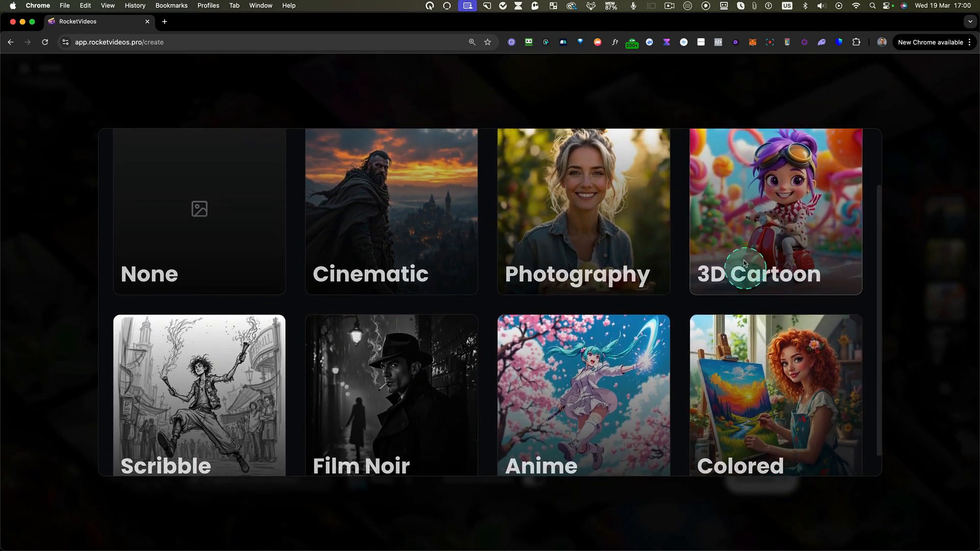
{"action": "left_click", "coordinate": [754, 245]}
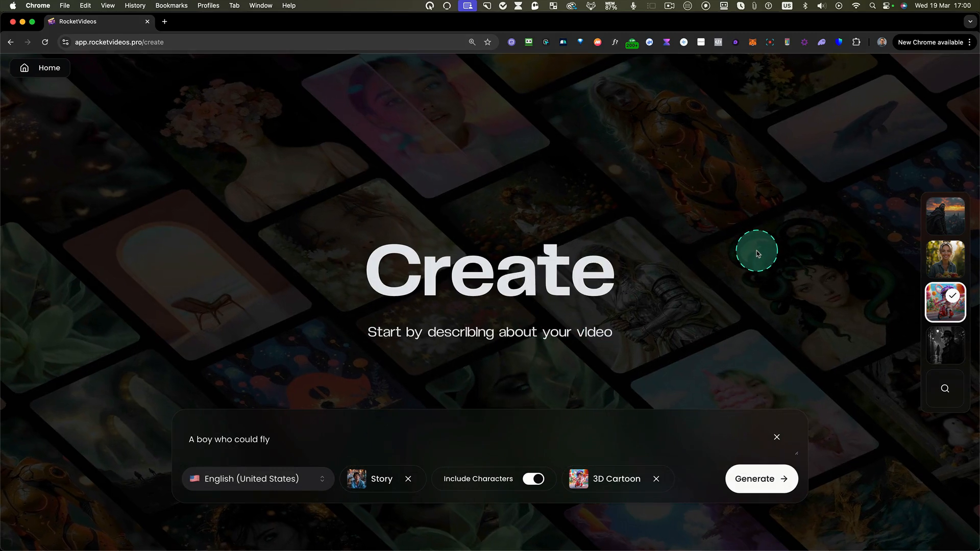
{"action": "left_click", "coordinate": [758, 478]}
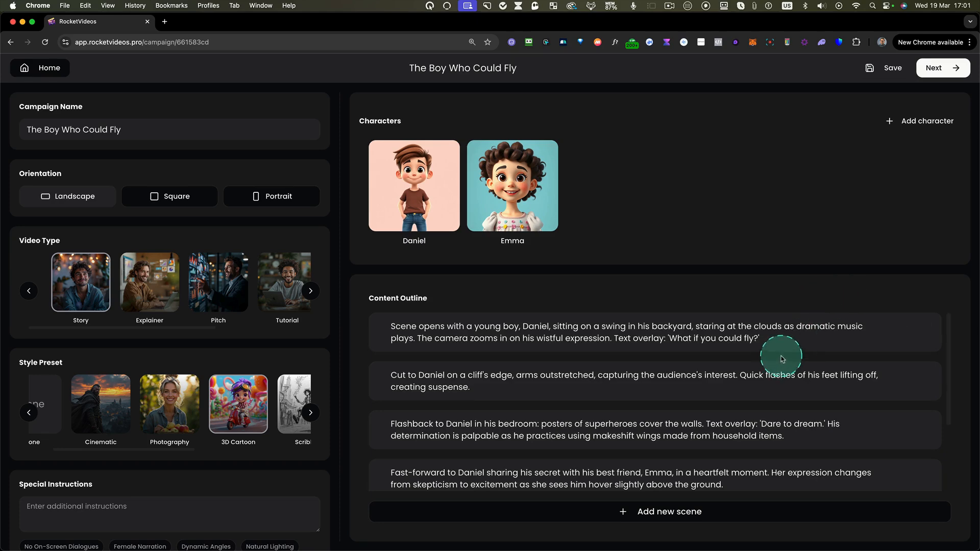
- Review the content outline's scenes and inspect the first scene's text in its editor
{"action": "scroll", "coordinate": [403, 347], "scroll_direction": "down", "scroll_amount": 3}
{"action": "scroll", "coordinate": [403, 349], "scroll_direction": "up", "scroll_amount": 3}
{"action": "mouse_move", "coordinate": [901, 330]}
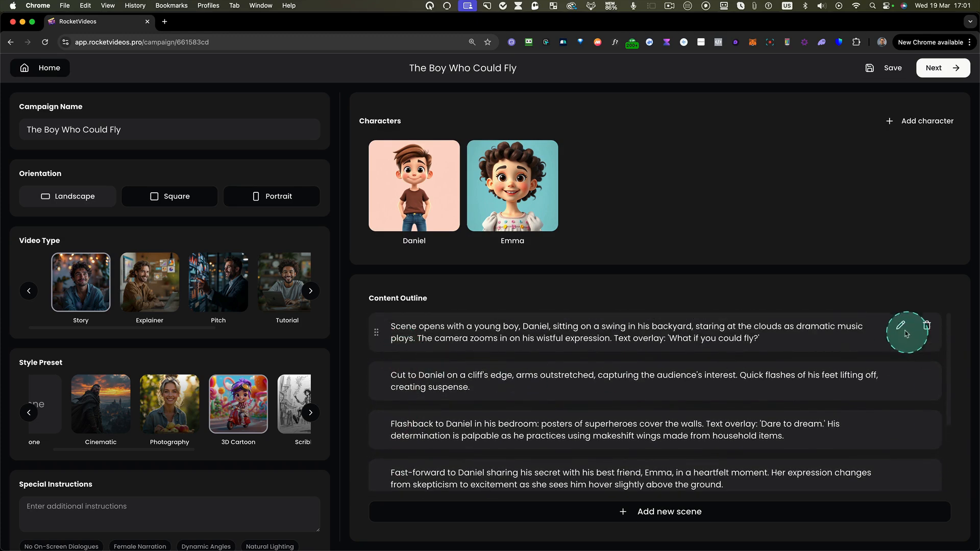
{"action": "left_click", "coordinate": [901, 327]}
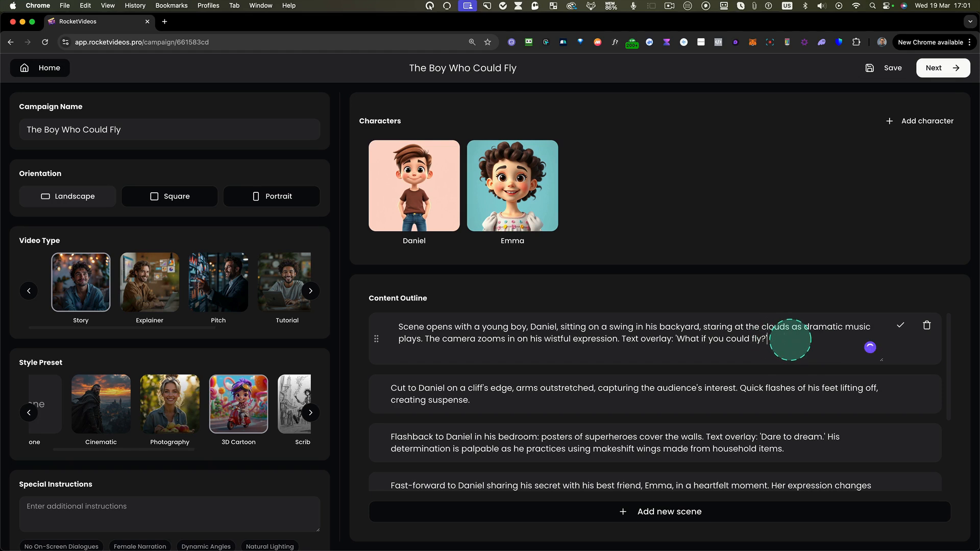
{"action": "left_click", "coordinate": [901, 326]}
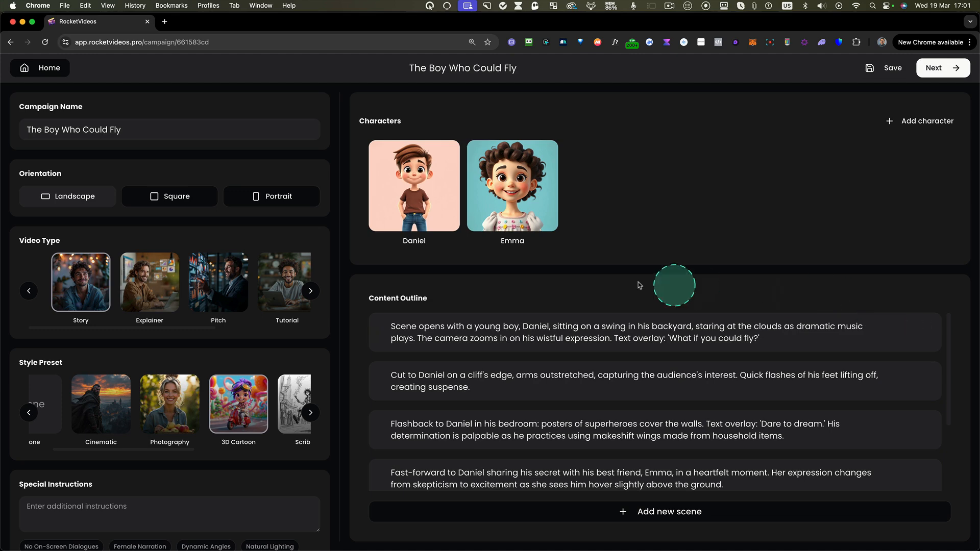
- Change the girl character's appearance to "Curly long hair, bright smile", then save and regenerate her image
{"action": "mouse_move", "coordinate": [422, 203]}
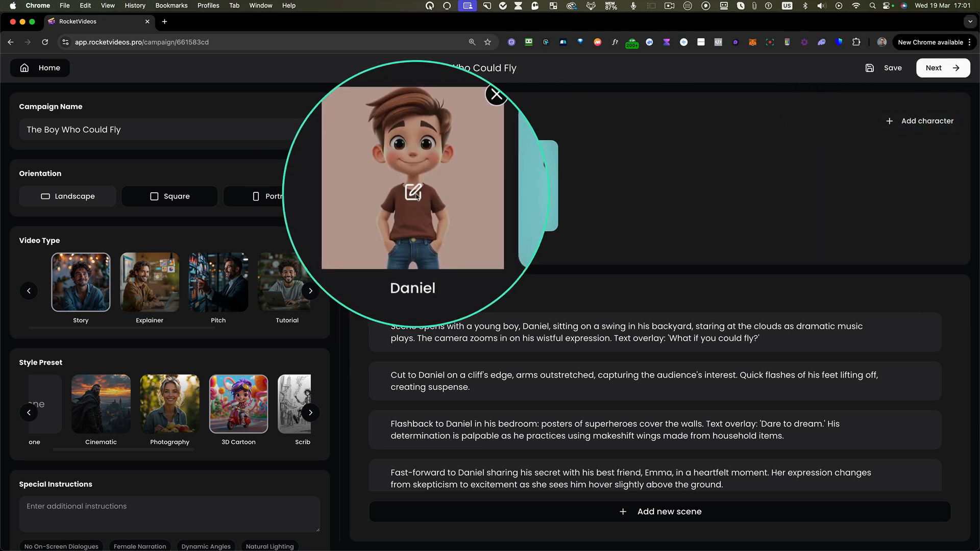
{"action": "mouse_move", "coordinate": [514, 195]}
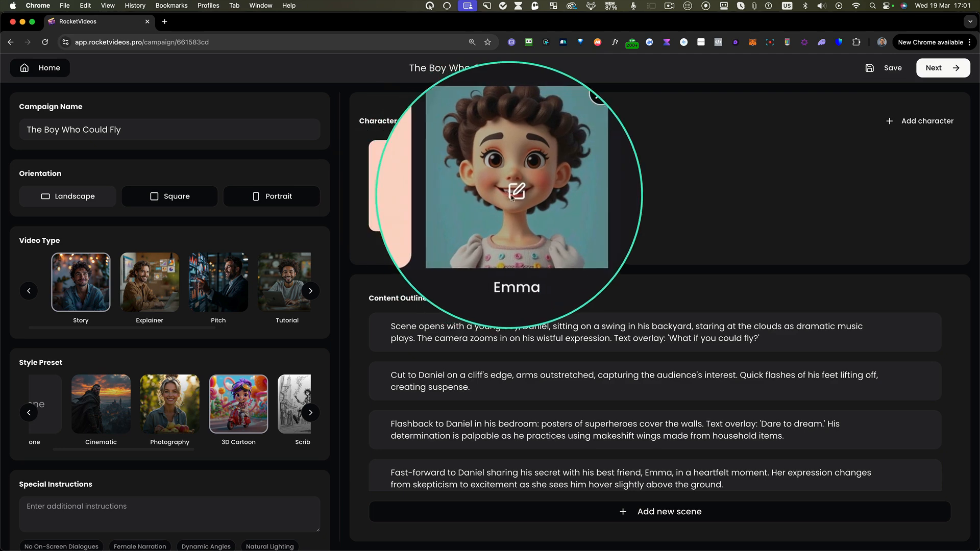
{"action": "left_click", "coordinate": [513, 194]}
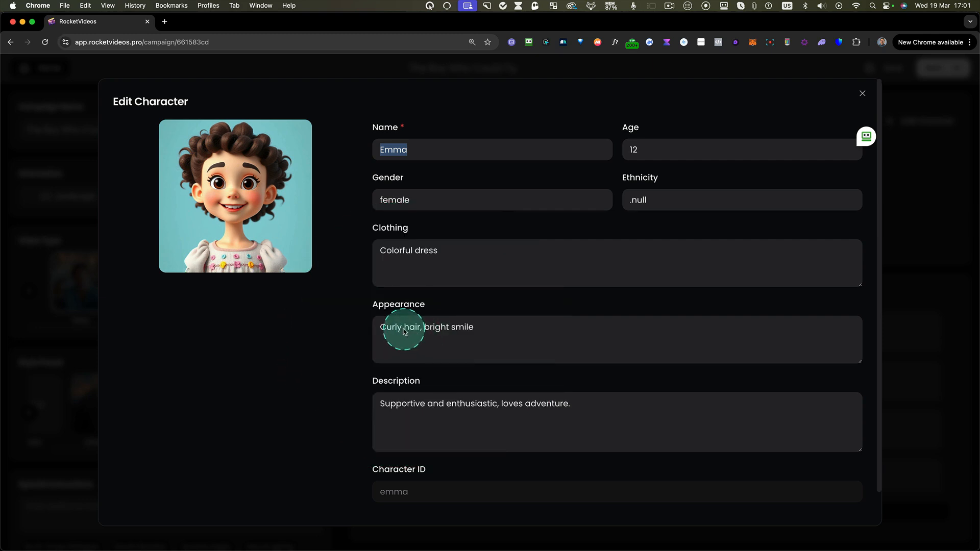
{"action": "type", "text": "long"}
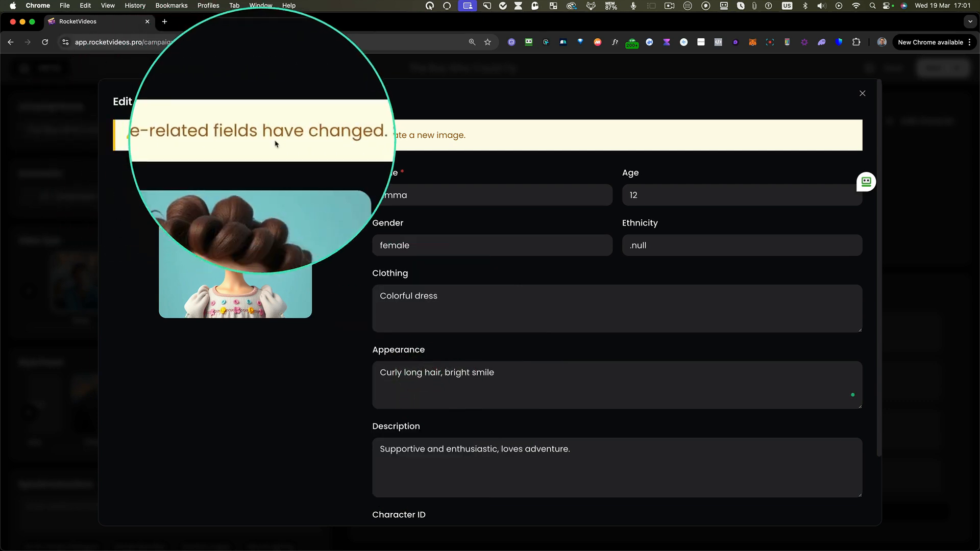
{"action": "scroll", "coordinate": [816, 438], "scroll_direction": "down", "scroll_amount": 3}
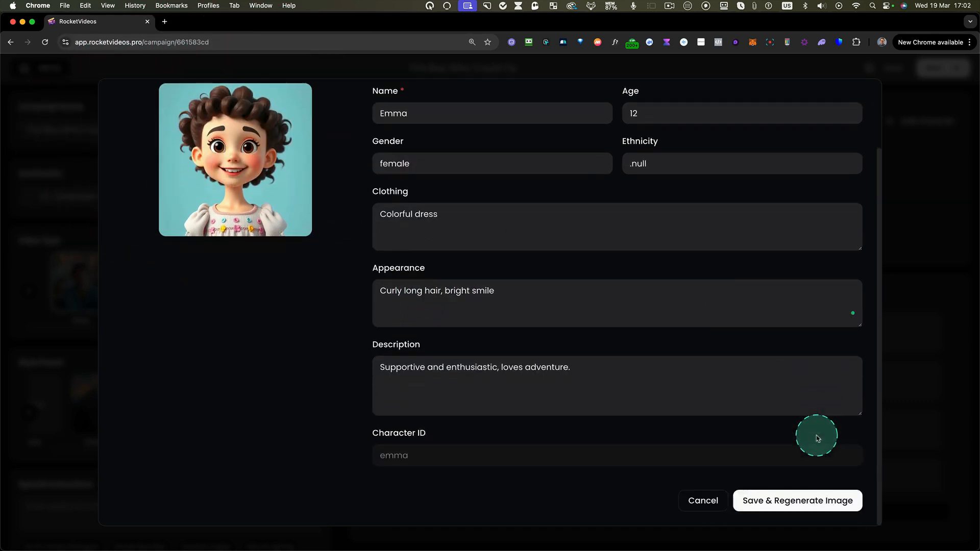
{"action": "left_click", "coordinate": [789, 506]}
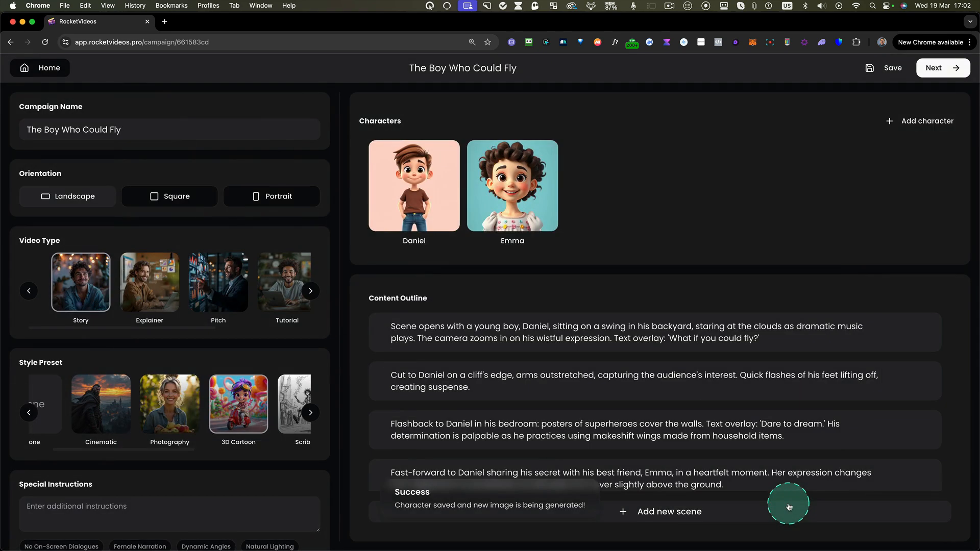
{"action": "mouse_move", "coordinate": [517, 192]}
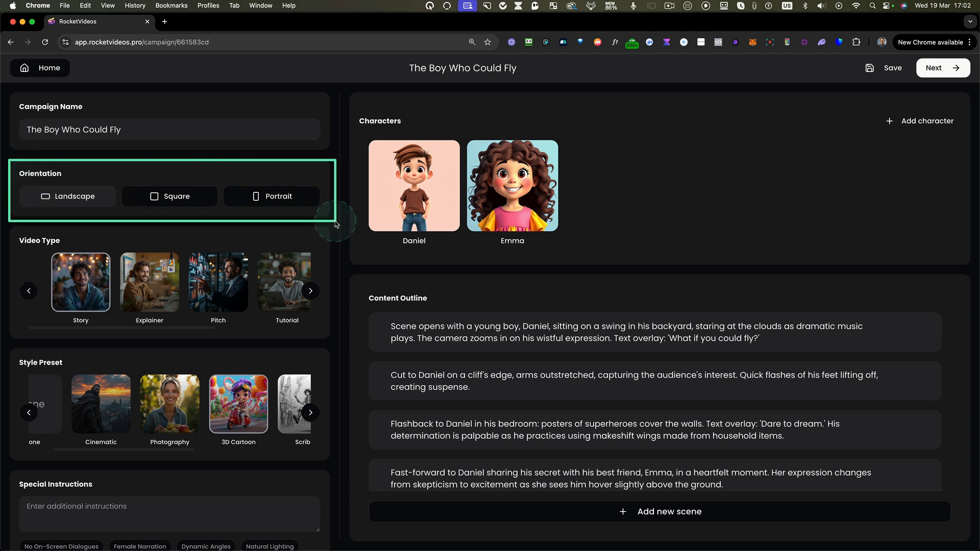
- Try the Square and Portrait orientations and set the video back to Landscape
{"action": "left_click", "coordinate": [192, 199]}
{"action": "left_click", "coordinate": [262, 206]}
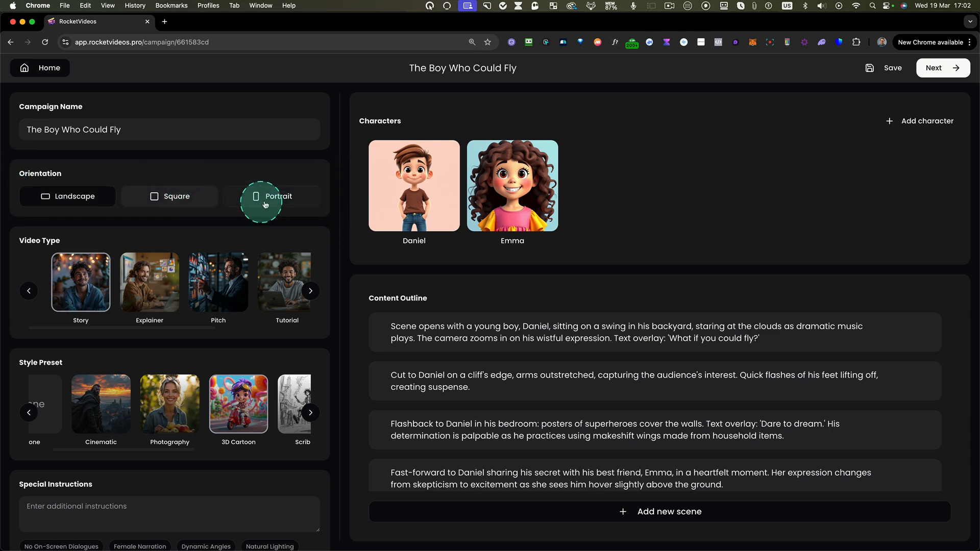
{"action": "left_click", "coordinate": [80, 201]}
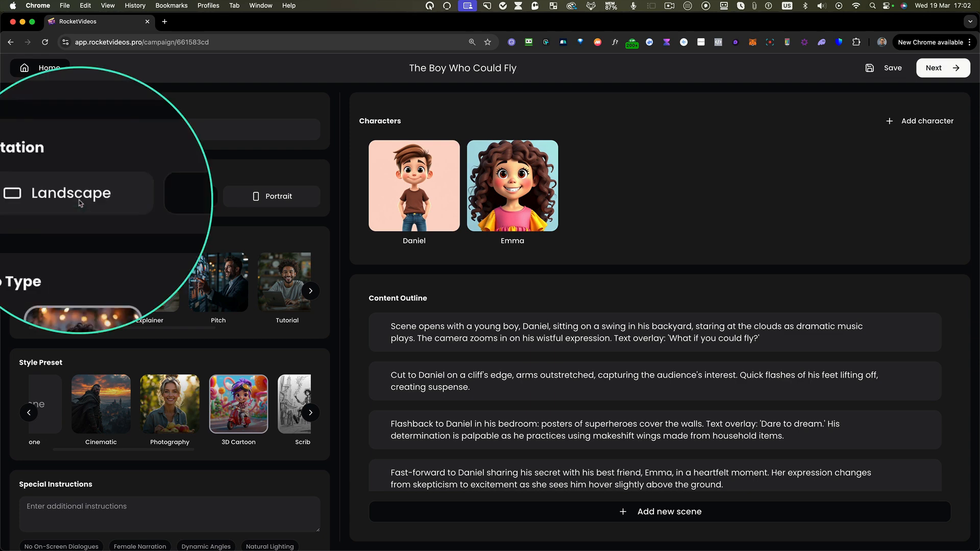
{"action": "scroll", "coordinate": [192, 303], "scroll_direction": "down", "scroll_amount": 1}
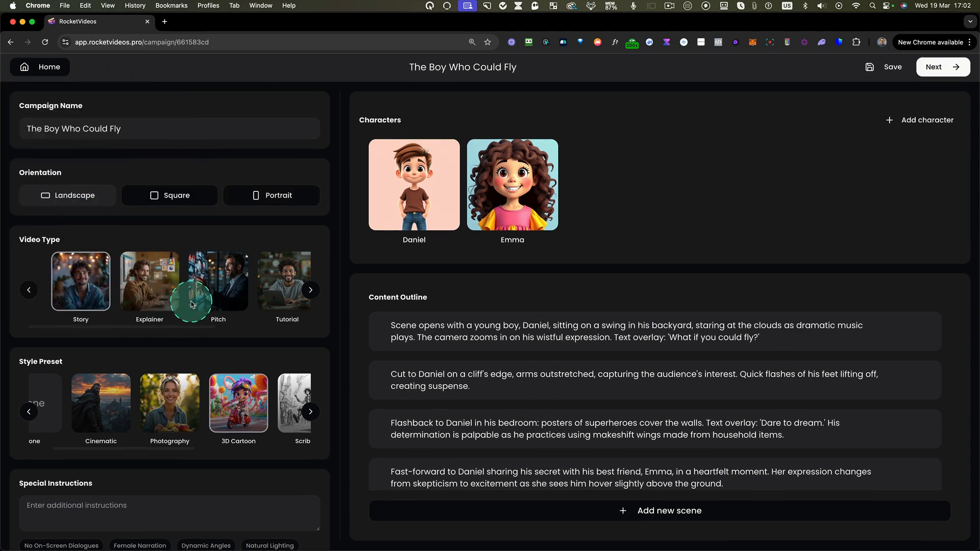
- Add the special instruction "Do not include dialogues for on-screen characters.", save the campaign and proceed to the storyboard
{"action": "left_click", "coordinate": [84, 508]}
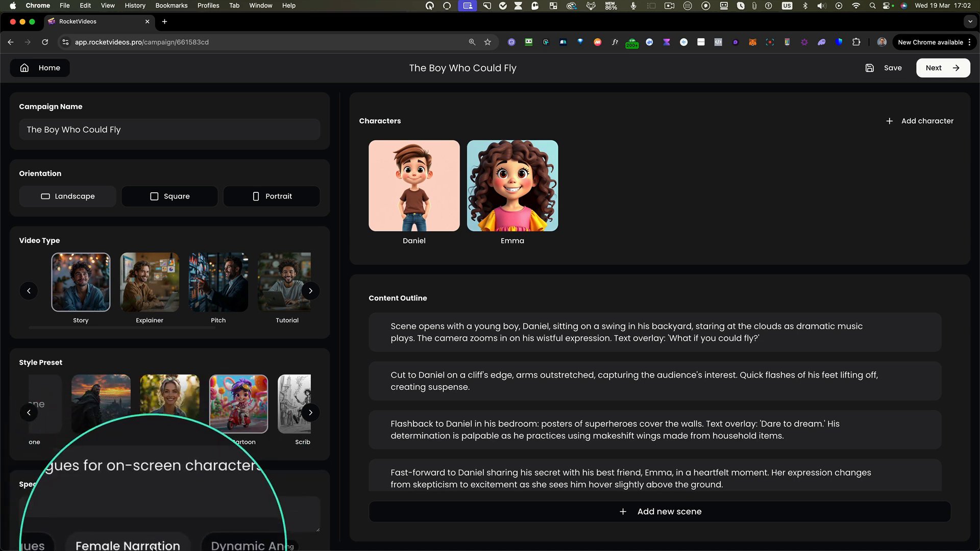
{"action": "left_click", "coordinate": [223, 505]}
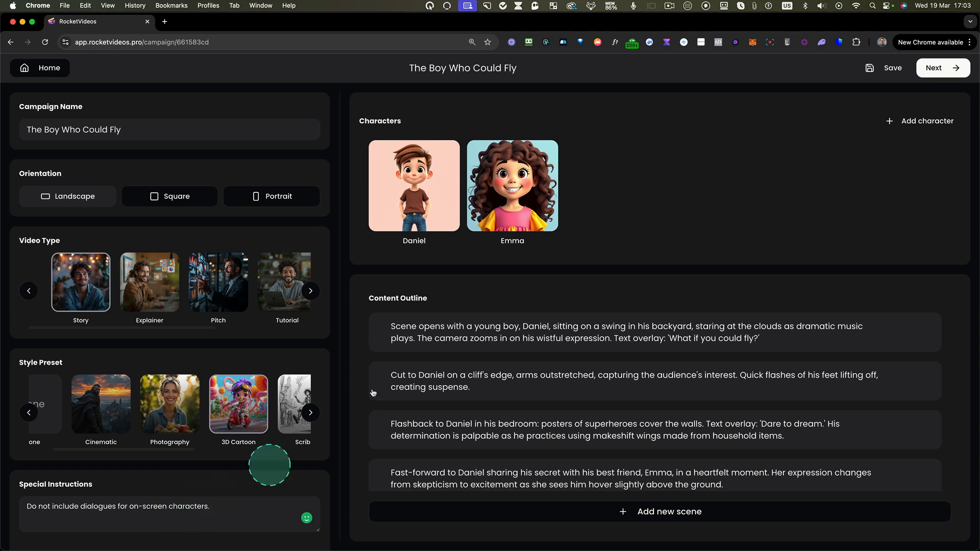
{"action": "left_click", "coordinate": [887, 72]}
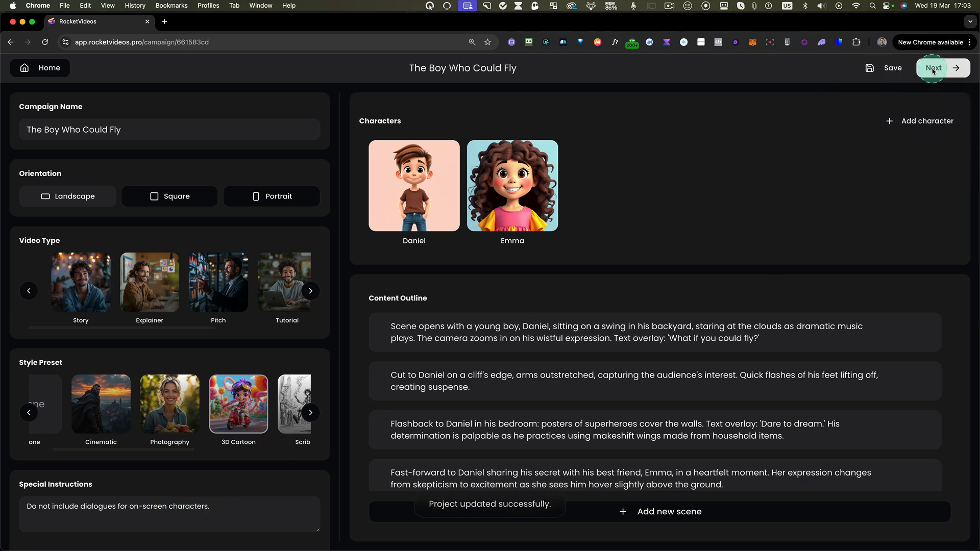
{"action": "left_click", "coordinate": [932, 70]}
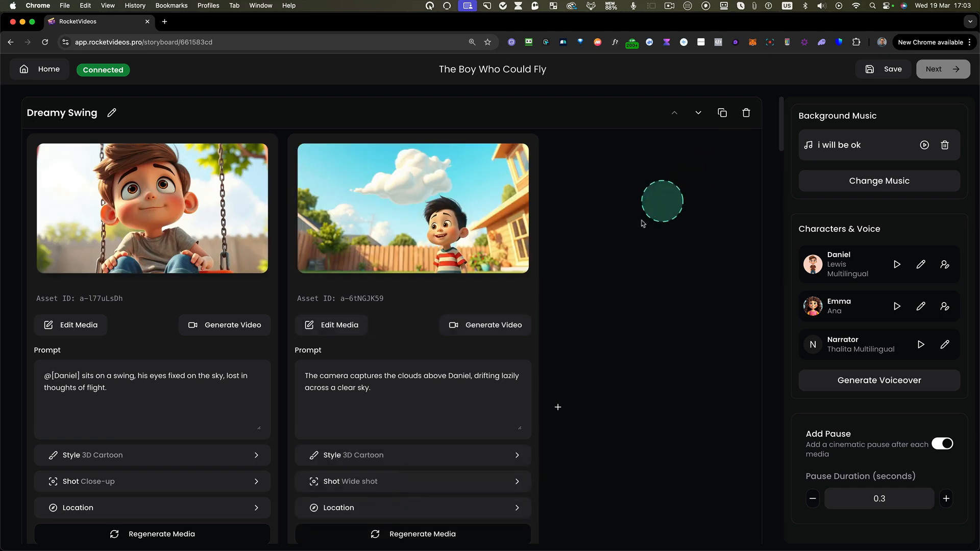
- Review the storyboard's scenes from Dreamy Swing onward, including their titles, images, prompts and narration lines
{"action": "scroll", "coordinate": [590, 258], "scroll_direction": "down", "scroll_amount": 7}
{"action": "scroll", "coordinate": [590, 258], "scroll_direction": "down", "scroll_amount": 3}
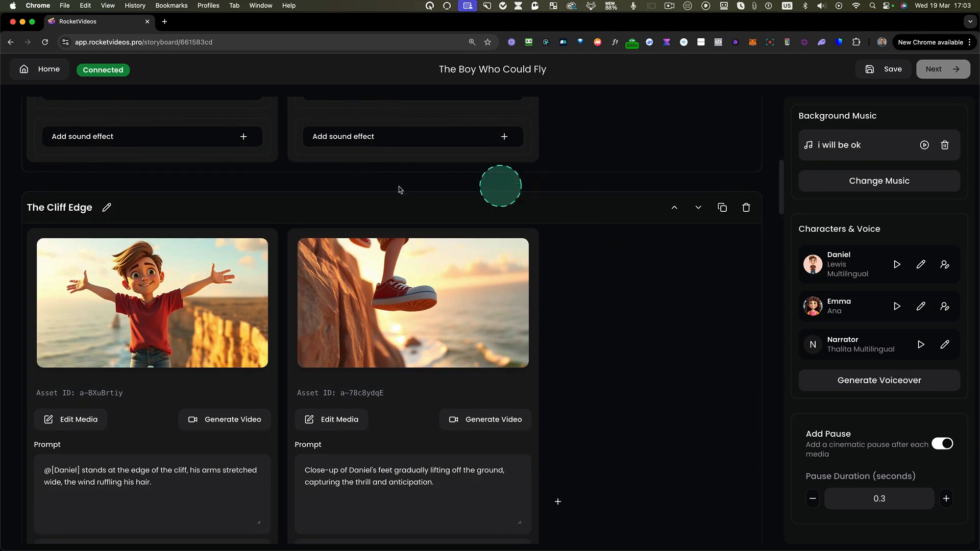
{"action": "scroll", "coordinate": [569, 332], "scroll_direction": "down", "scroll_amount": 8}
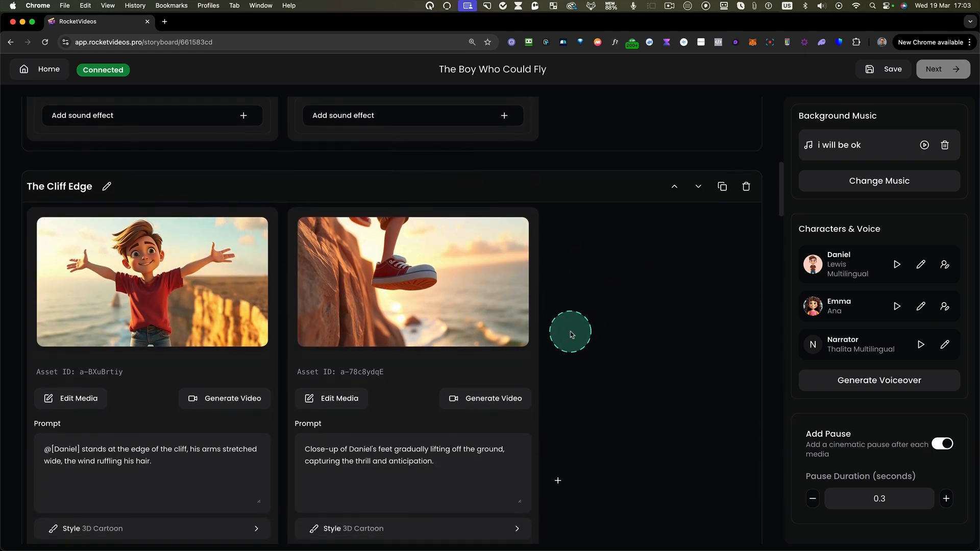
{"action": "scroll", "coordinate": [581, 306], "scroll_direction": "down", "scroll_amount": 6}
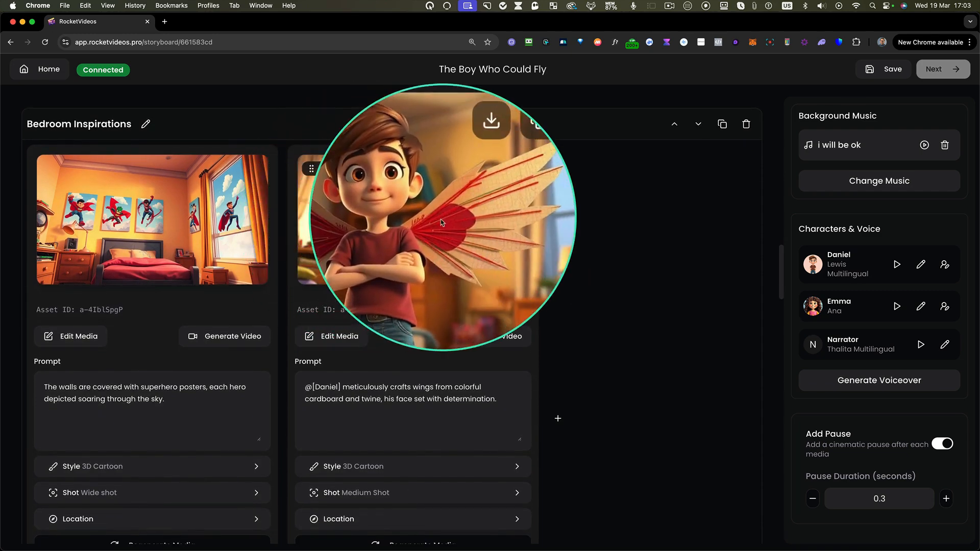
{"action": "scroll", "coordinate": [576, 281], "scroll_direction": "down", "scroll_amount": 6}
{"action": "scroll", "coordinate": [577, 286], "scroll_direction": "down", "scroll_amount": 8}
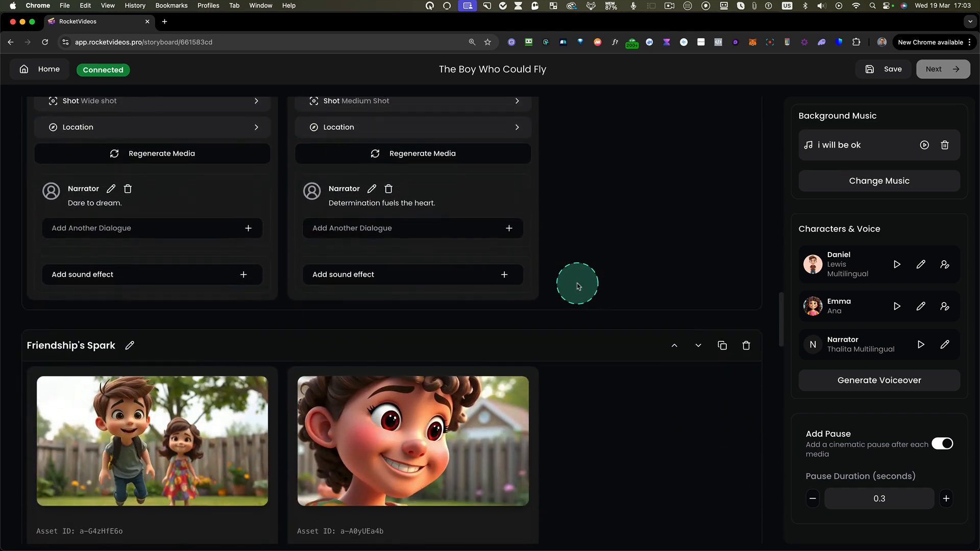
{"action": "scroll", "coordinate": [578, 286], "scroll_direction": "down", "scroll_amount": 7}
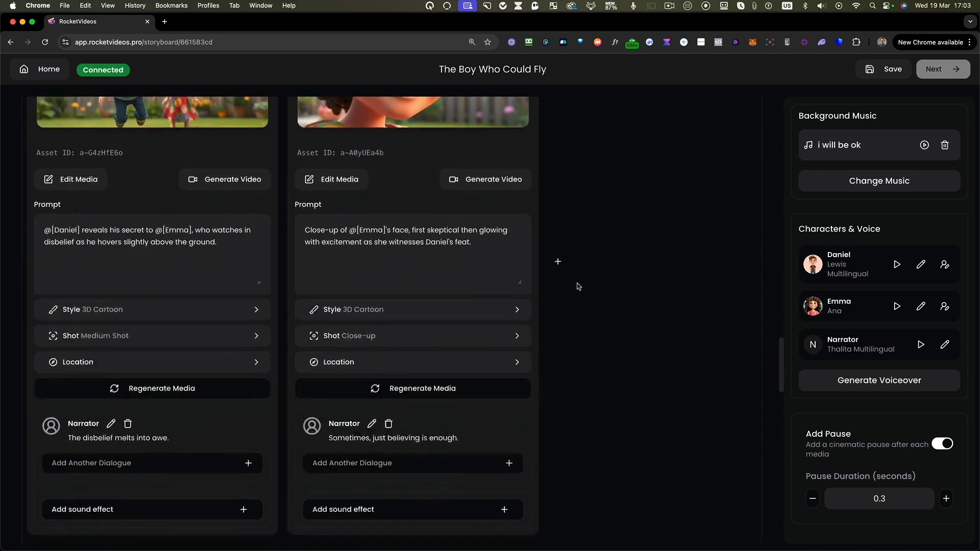
{"action": "scroll", "coordinate": [579, 286], "scroll_direction": "down", "scroll_amount": 3}
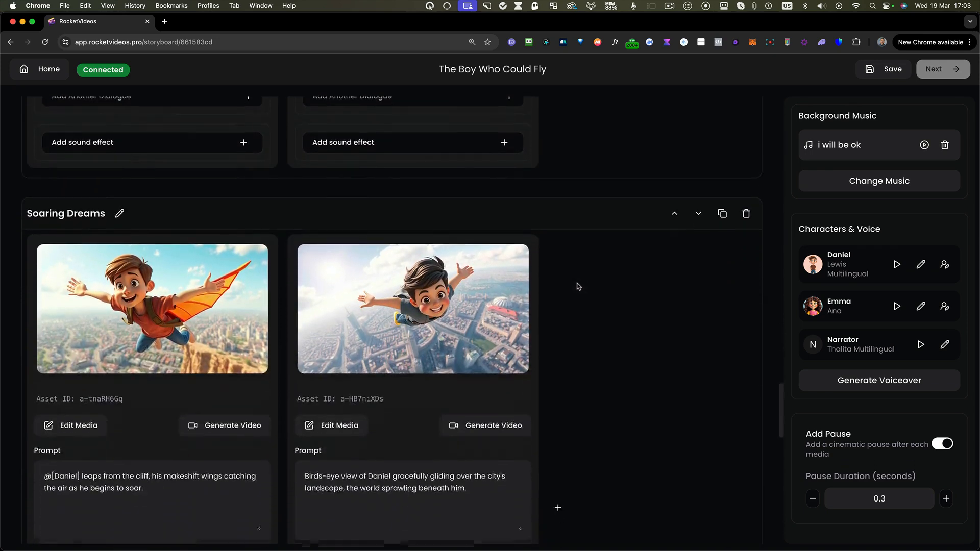
{"action": "left_click", "coordinate": [567, 316]}
{"action": "scroll", "coordinate": [566, 316], "scroll_direction": "down", "scroll_amount": 11}
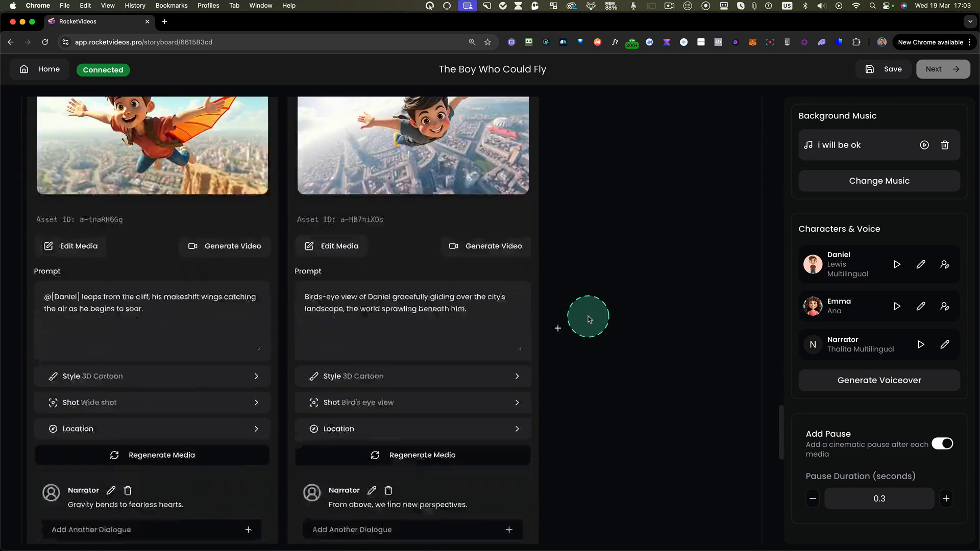
{"action": "scroll", "coordinate": [588, 317], "scroll_direction": "down", "scroll_amount": 5}
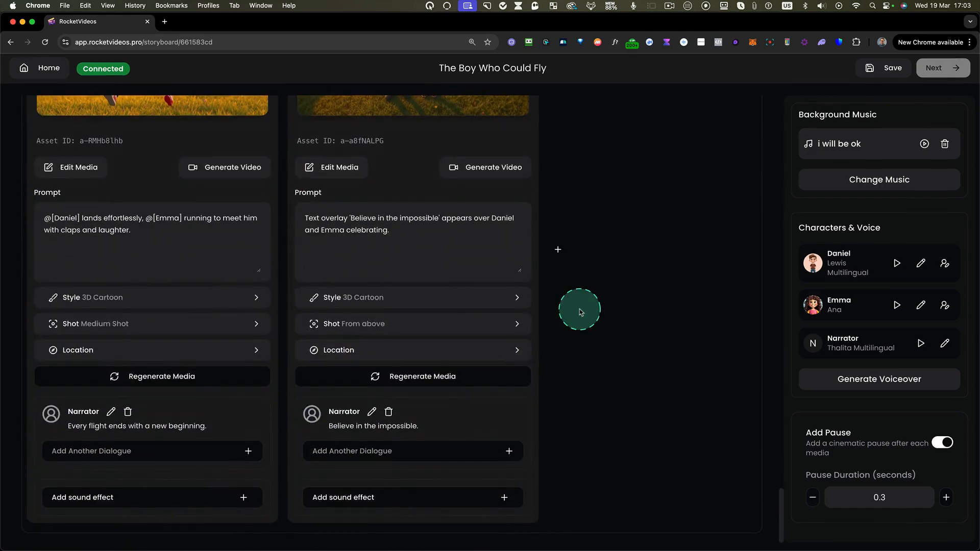
{"action": "scroll", "coordinate": [580, 312], "scroll_direction": "up", "scroll_amount": 15}
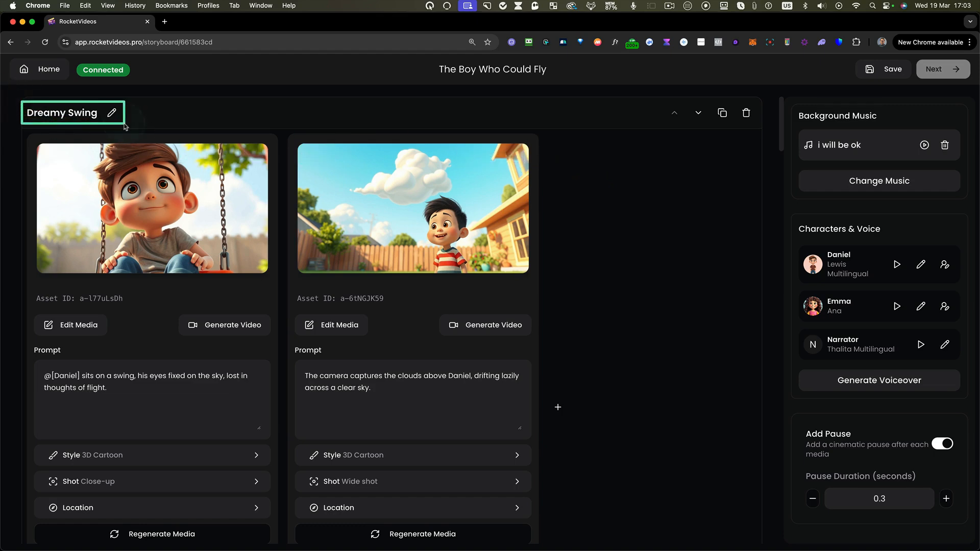
{"action": "scroll", "coordinate": [22, 133], "scroll_direction": "down", "scroll_amount": 5}
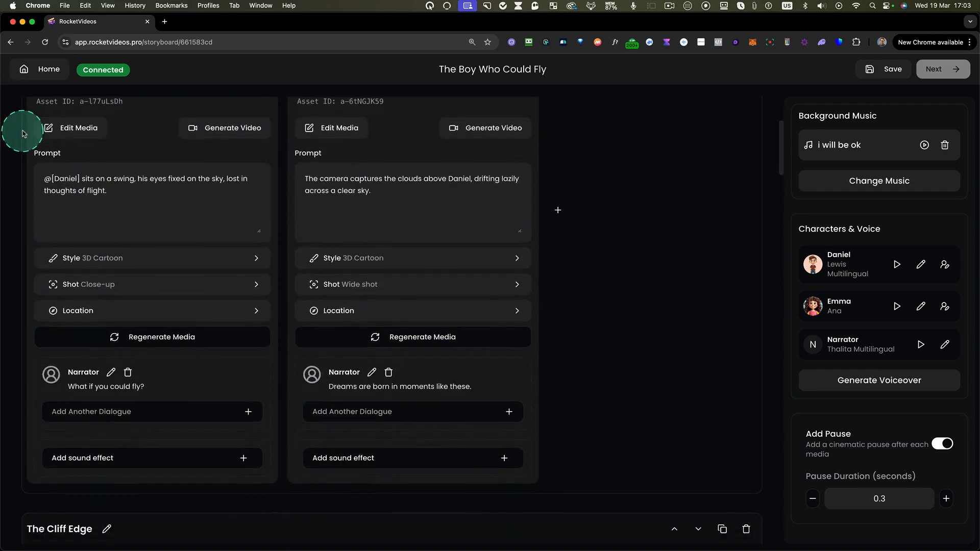
{"action": "scroll", "coordinate": [22, 134], "scroll_direction": "down", "scroll_amount": 4}
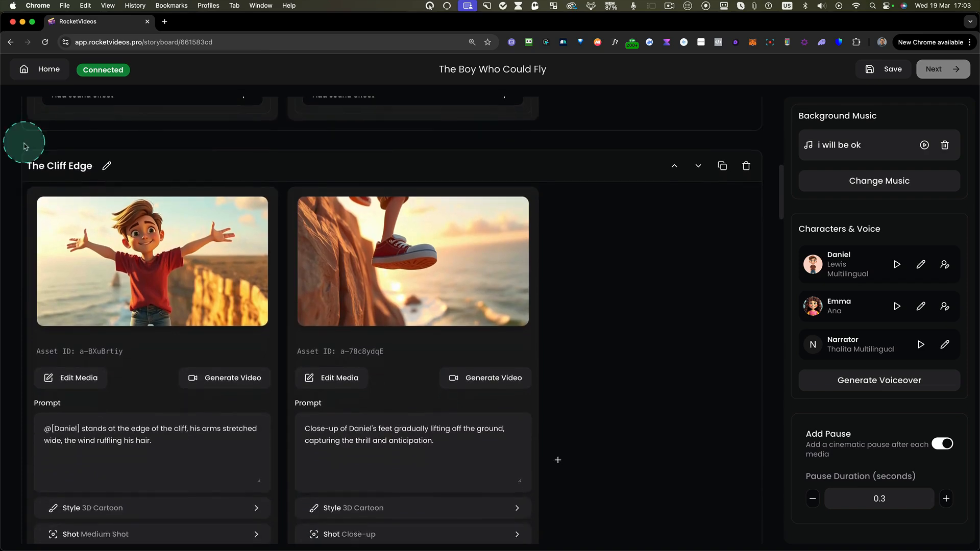
{"action": "left_click_drag", "start_coordinate": [18, 138], "coordinate": [436, 508]}
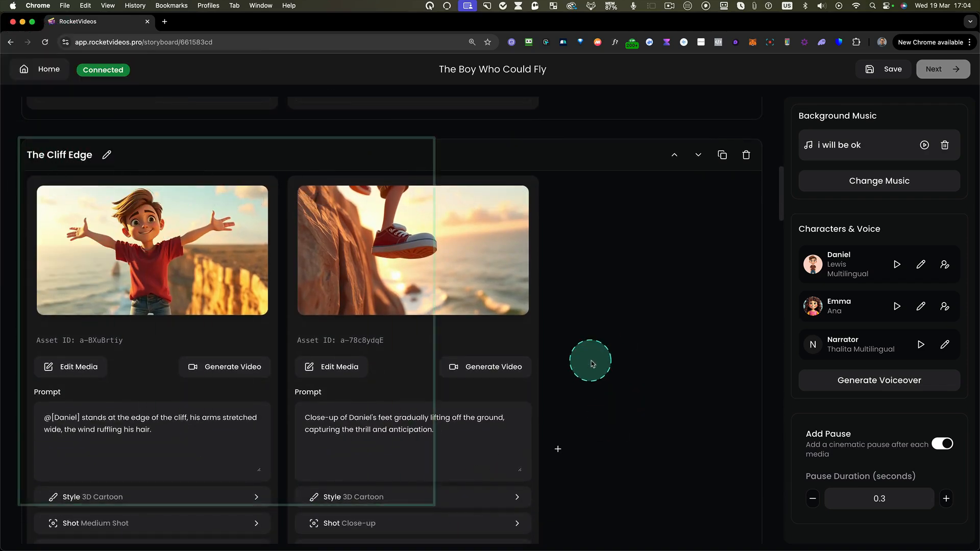
- Examine the first media card in the Dreamy Swing scene, including its image, prompt and settings
{"action": "scroll", "coordinate": [590, 358], "scroll_direction": "up", "scroll_amount": 10}
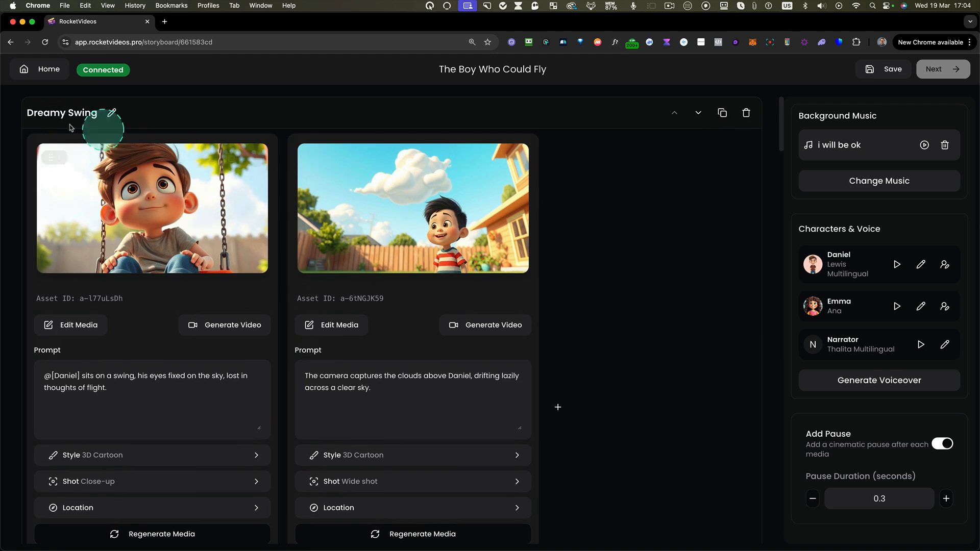
{"action": "left_click_drag", "start_coordinate": [26, 134], "coordinate": [278, 545]}
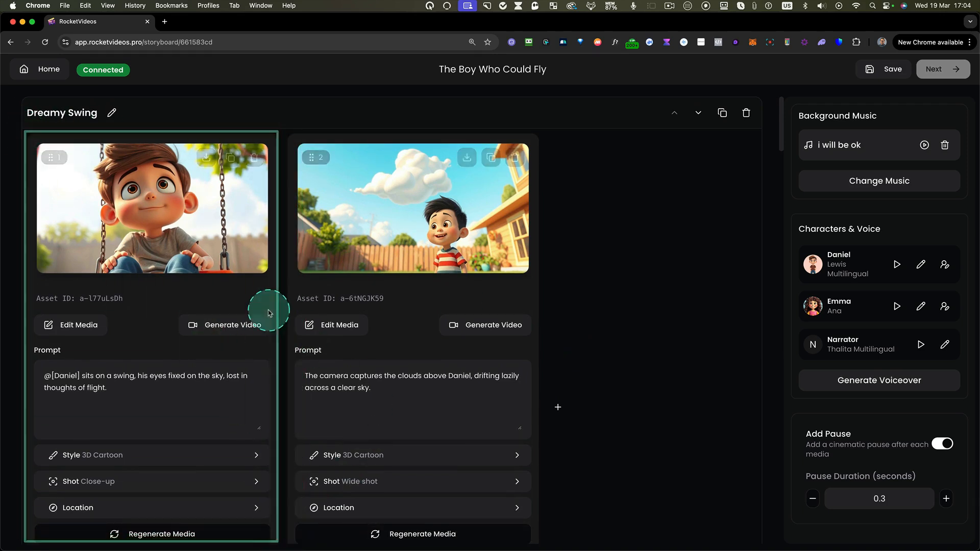
{"action": "scroll", "coordinate": [191, 263], "scroll_direction": "down", "scroll_amount": 1}
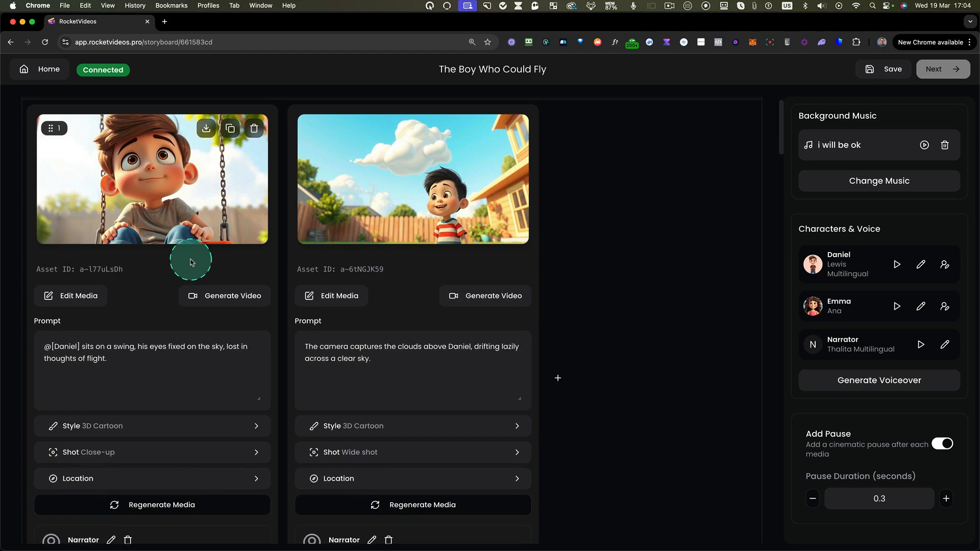
{"action": "scroll", "coordinate": [177, 221], "scroll_direction": "up", "scroll_amount": 5}
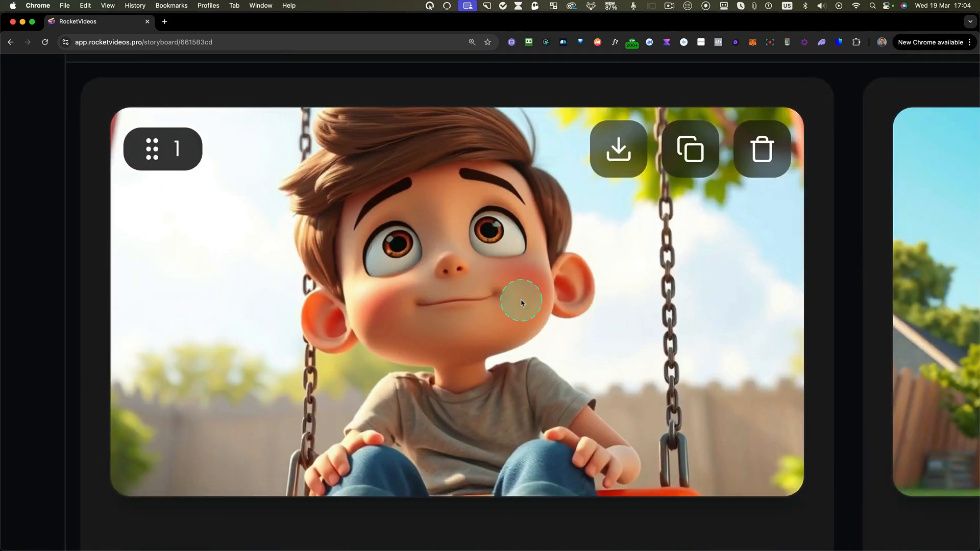
{"action": "scroll", "coordinate": [521, 302], "scroll_direction": "down", "scroll_amount": 5}
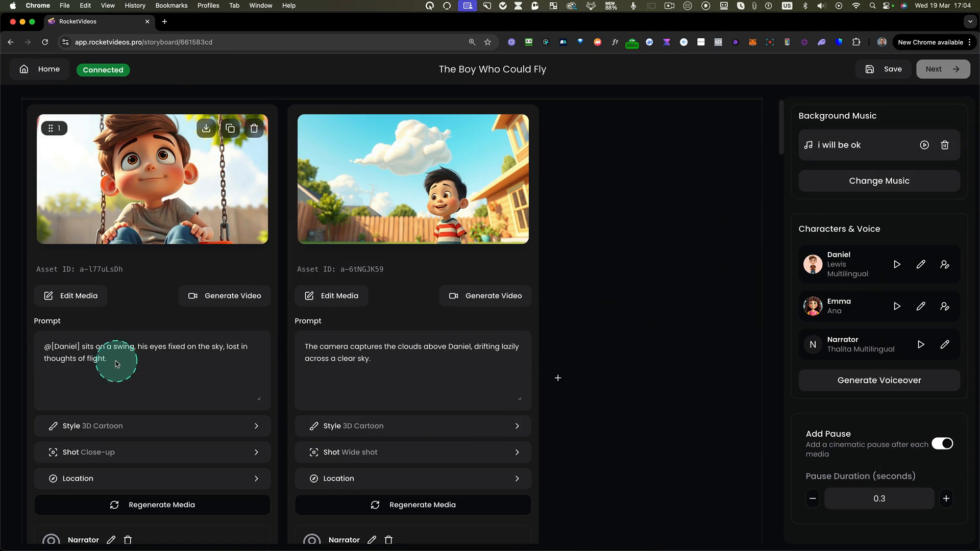
{"action": "key", "text": "ctrl+alt+m"}
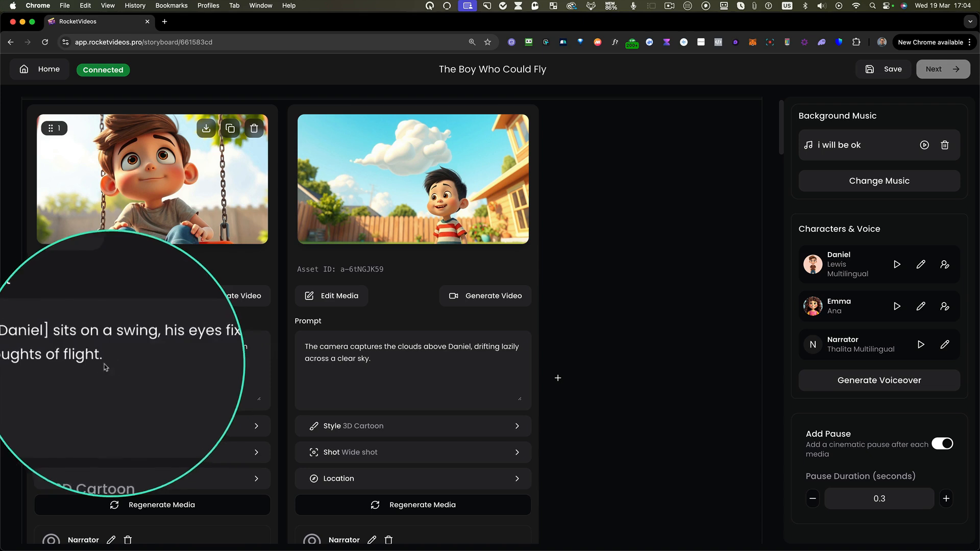
{"action": "key", "text": "ctrl+alt+m"}
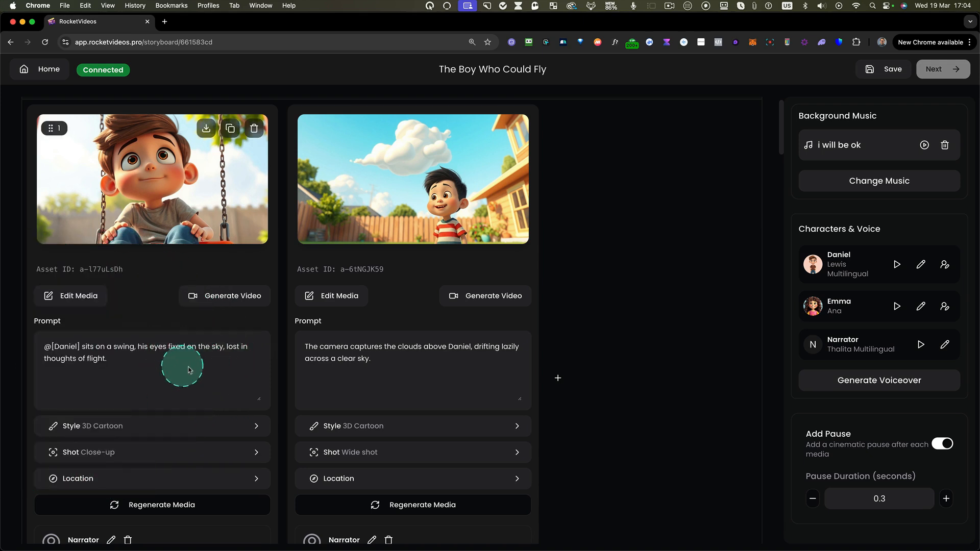
{"action": "scroll", "coordinate": [201, 374], "scroll_direction": "down", "scroll_amount": 1}
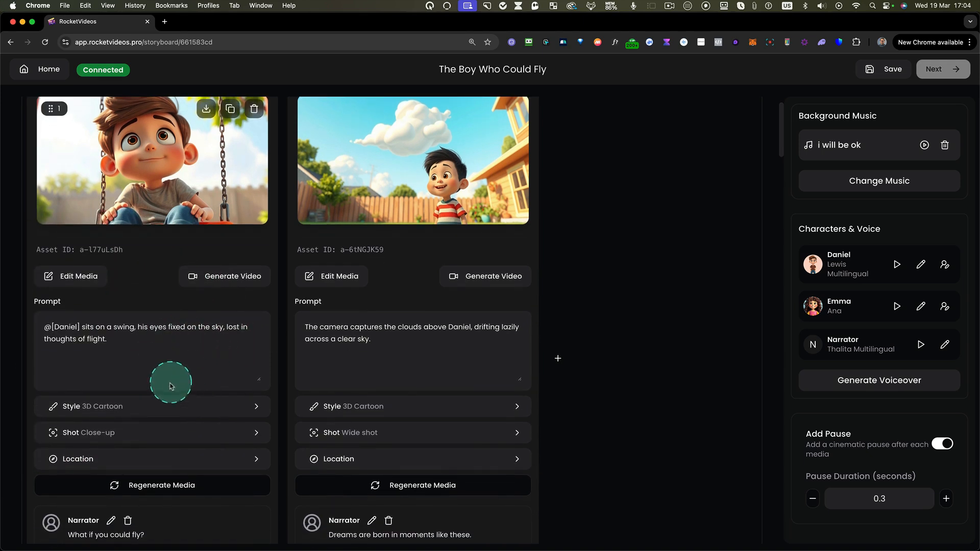
- Replace "sits" with "stand" in the prompt of the Dreamy Swing scene's first image
{"action": "scroll", "coordinate": [185, 340], "scroll_direction": "up", "scroll_amount": 1}
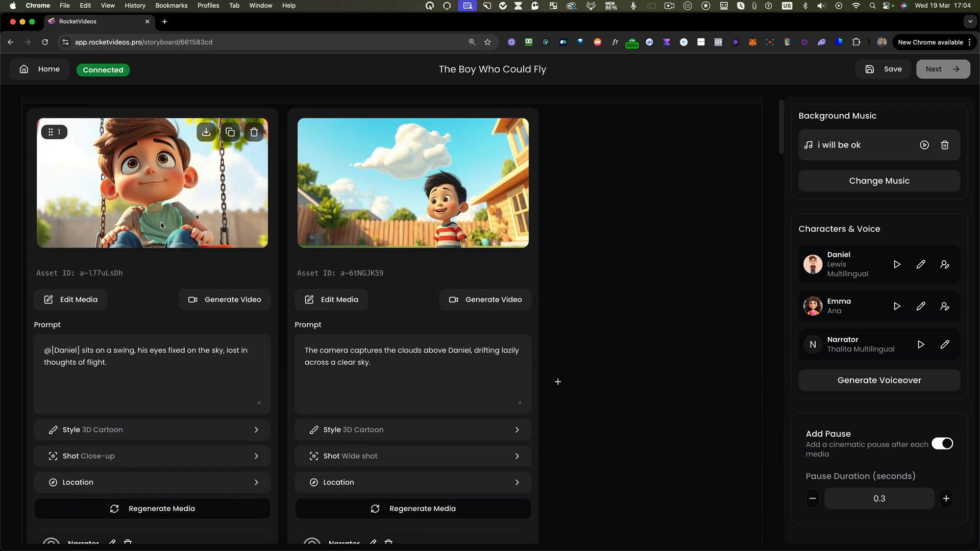
{"action": "scroll", "coordinate": [146, 283], "scroll_direction": "up", "scroll_amount": 1}
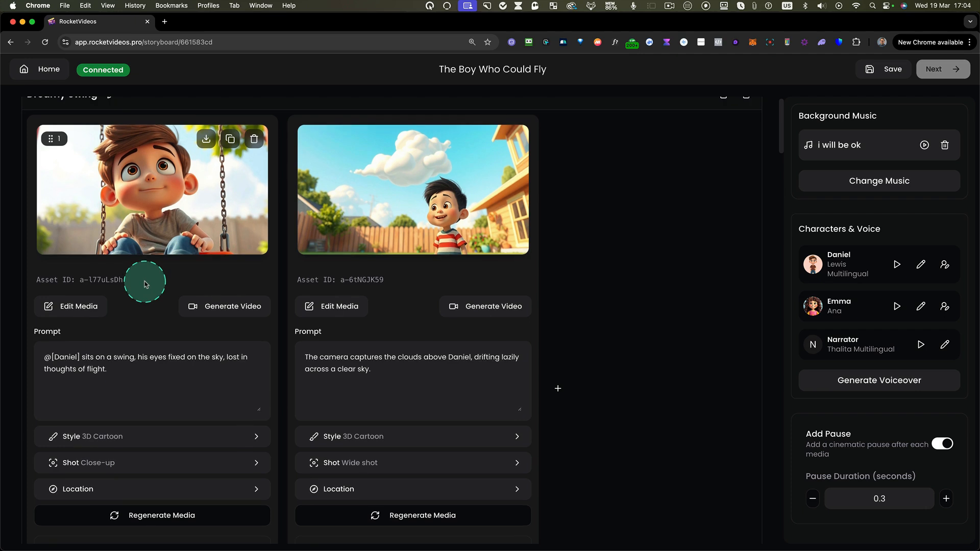
{"action": "scroll", "coordinate": [142, 259], "scroll_direction": "down", "scroll_amount": 1}
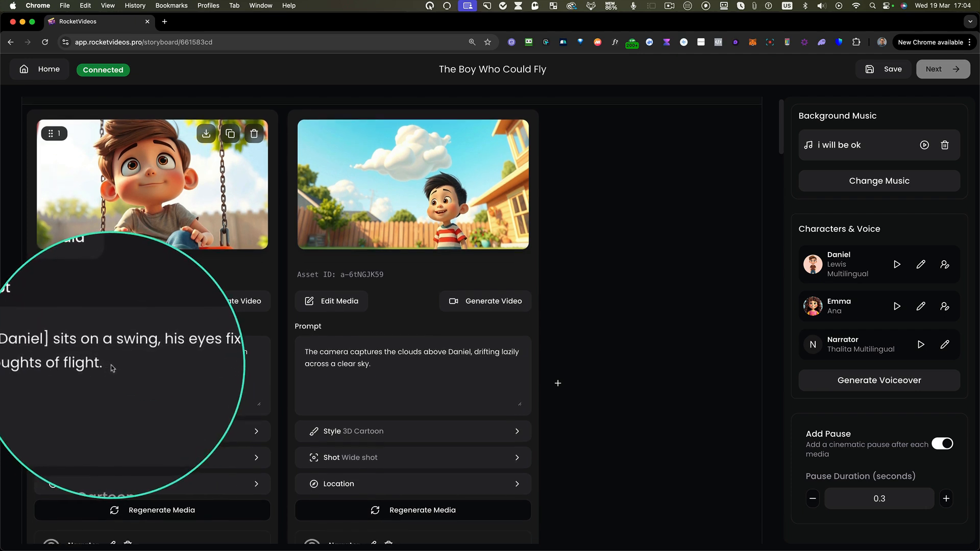
{"action": "double_click", "coordinate": [92, 357]}
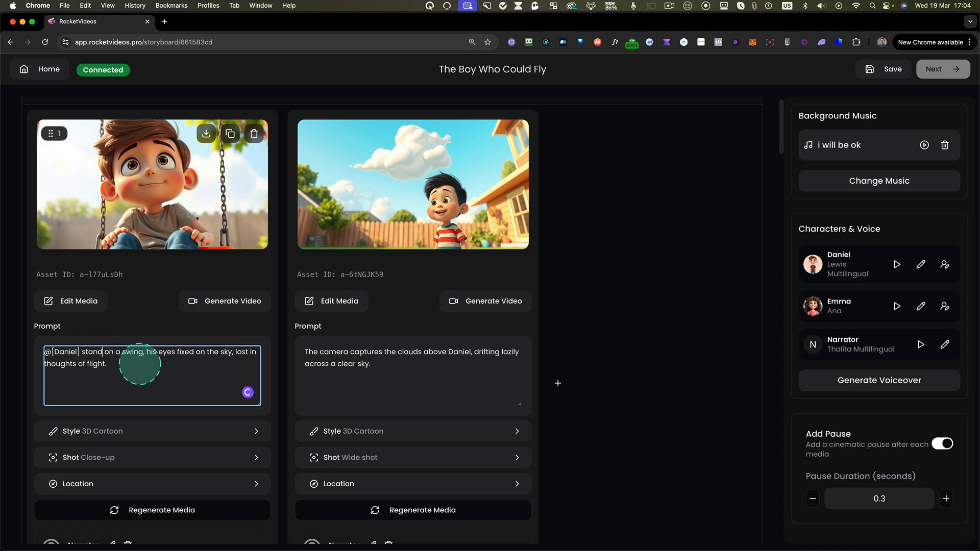
- Set the first Dreamy Swing image's weather to "Rainy" in its location settings and its shot type to Medium Shot
{"action": "scroll", "coordinate": [134, 366], "scroll_direction": "down", "scroll_amount": 1}
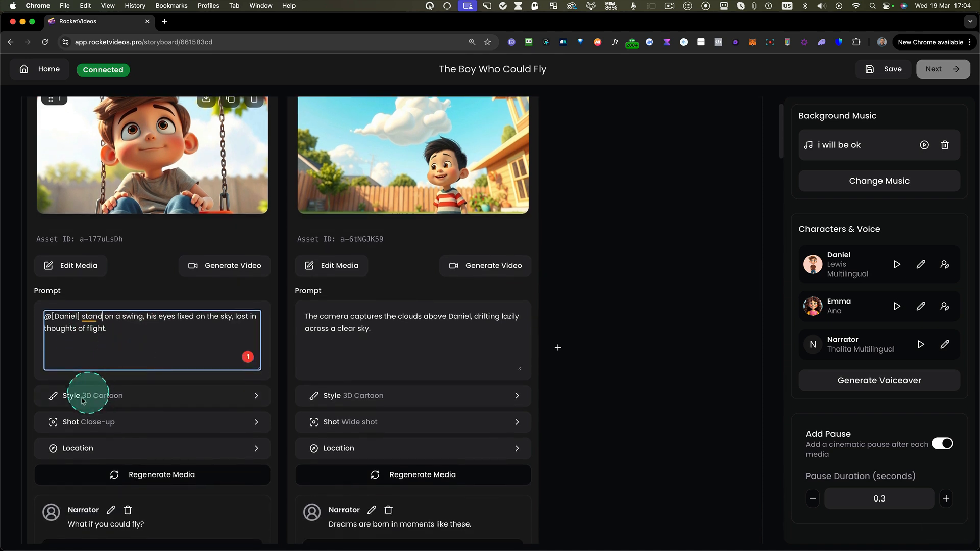
{"action": "left_click", "coordinate": [82, 449]}
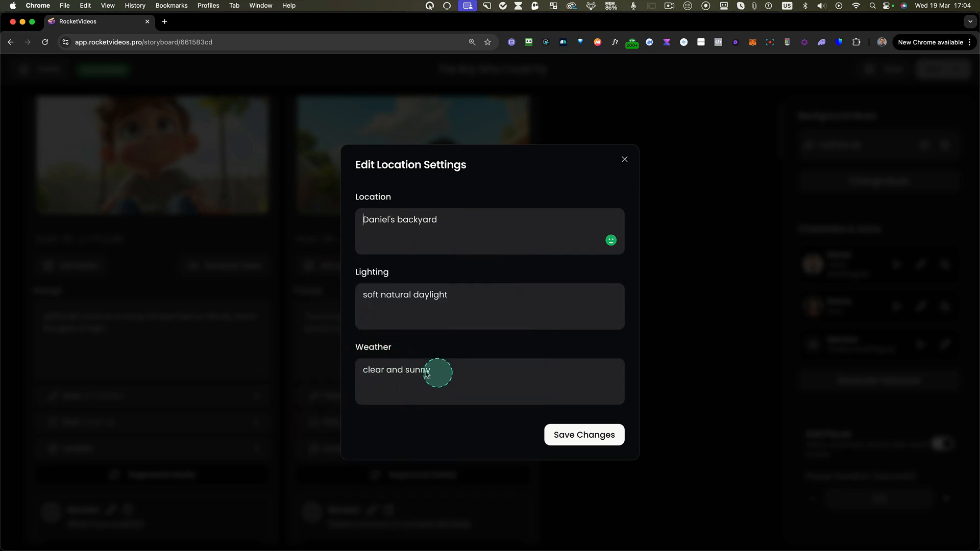
{"action": "left_click_drag", "start_coordinate": [442, 374], "coordinate": [350, 368]}
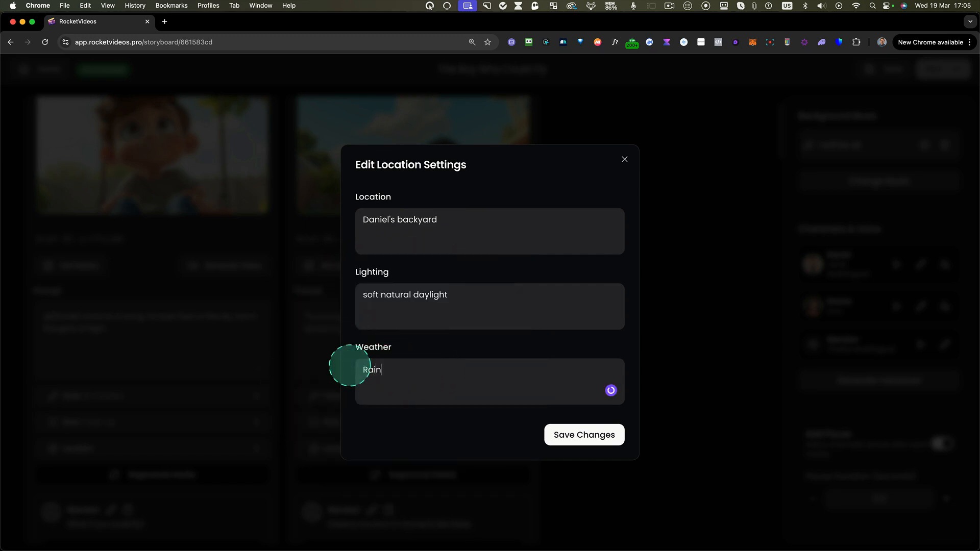
{"action": "type", "text": "Rainy"}
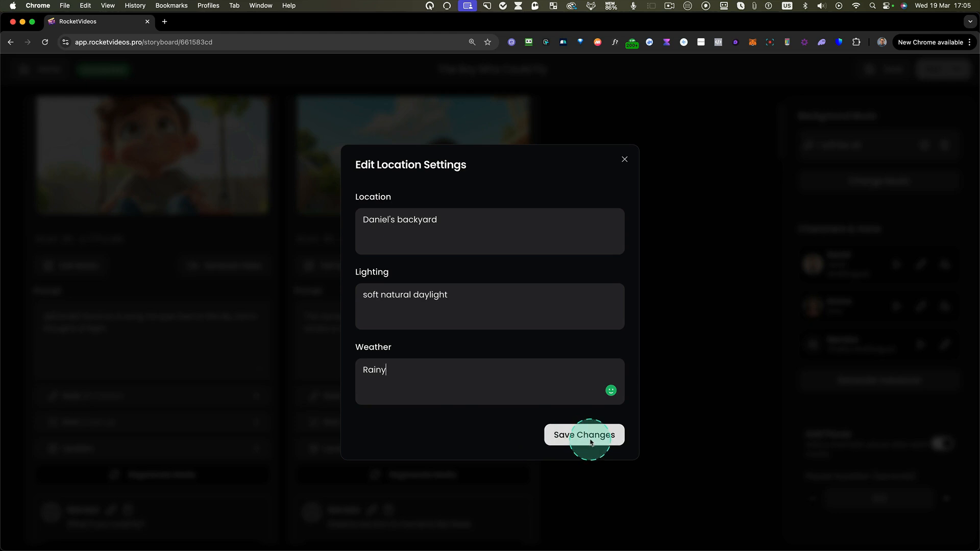
{"action": "left_click", "coordinate": [584, 434]}
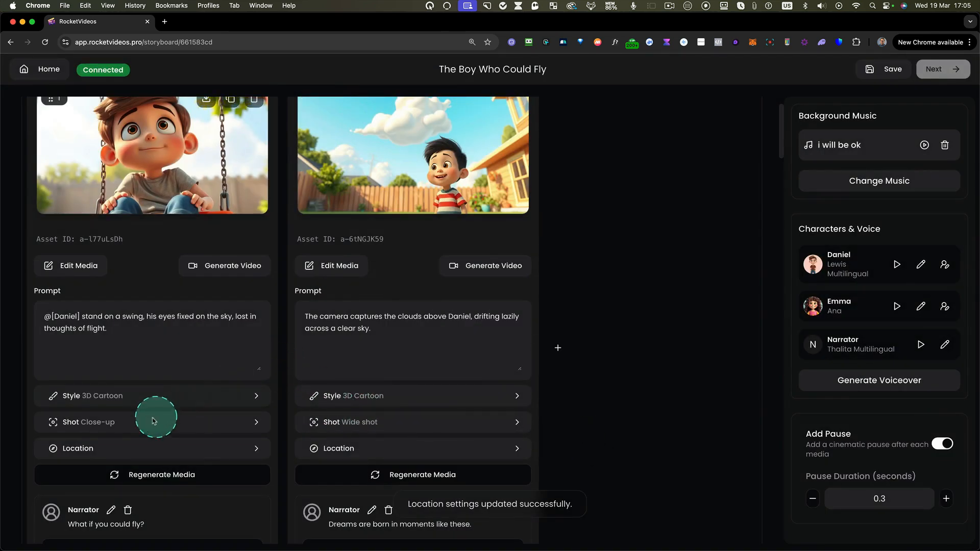
{"action": "left_click", "coordinate": [82, 424]}
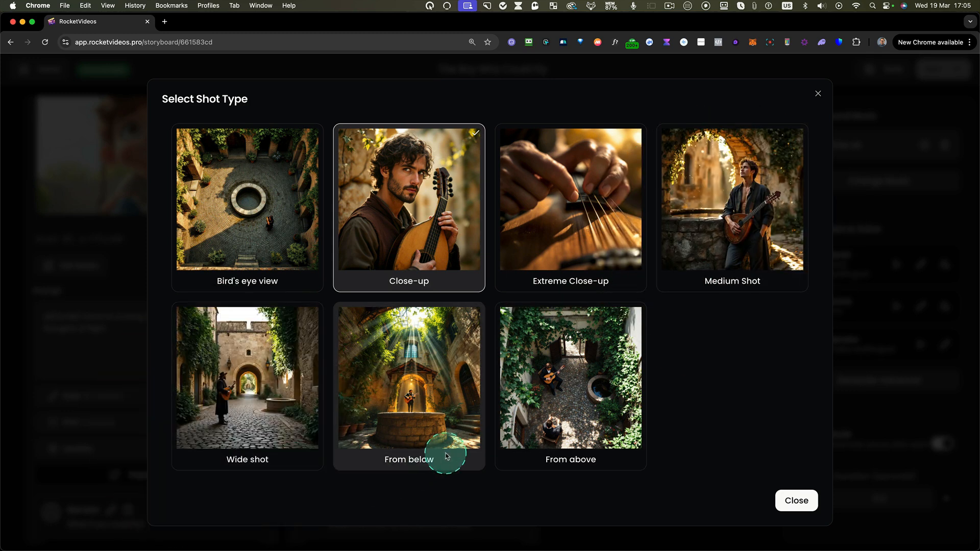
{"action": "left_click", "coordinate": [567, 462]}
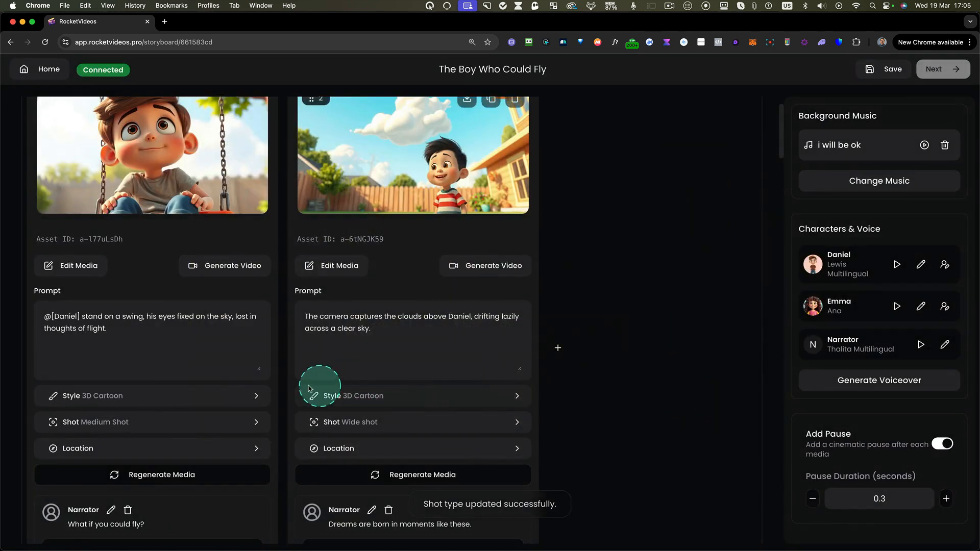
- Regenerate the first image in the Dreamy Swing scene with the updated prompt, weather and shot settings
{"action": "left_click", "coordinate": [145, 476]}
{"action": "scroll", "coordinate": [154, 388], "scroll_direction": "up", "scroll_amount": 2}
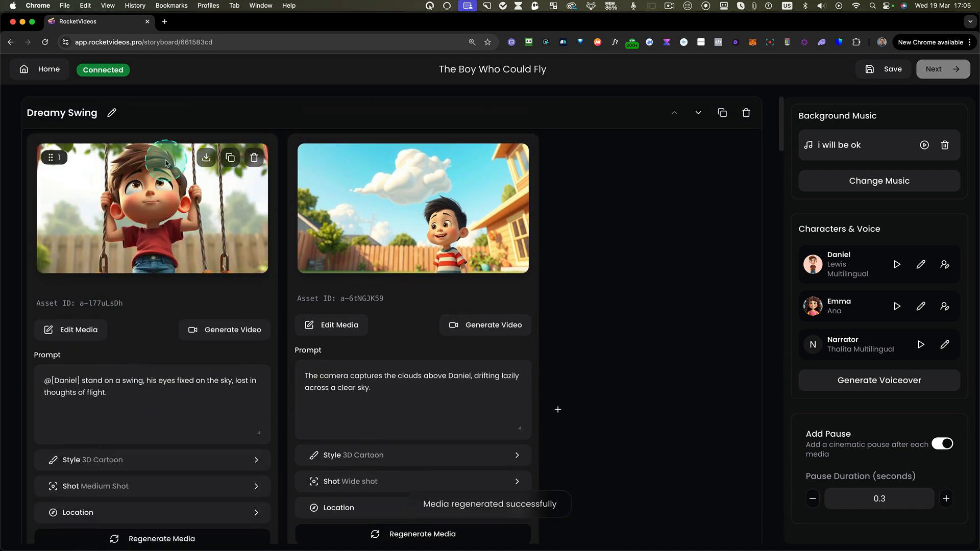
{"action": "scroll", "coordinate": [162, 259], "scroll_direction": "down", "scroll_amount": 1}
{"action": "scroll", "coordinate": [161, 260], "scroll_direction": "up", "scroll_amount": 1}
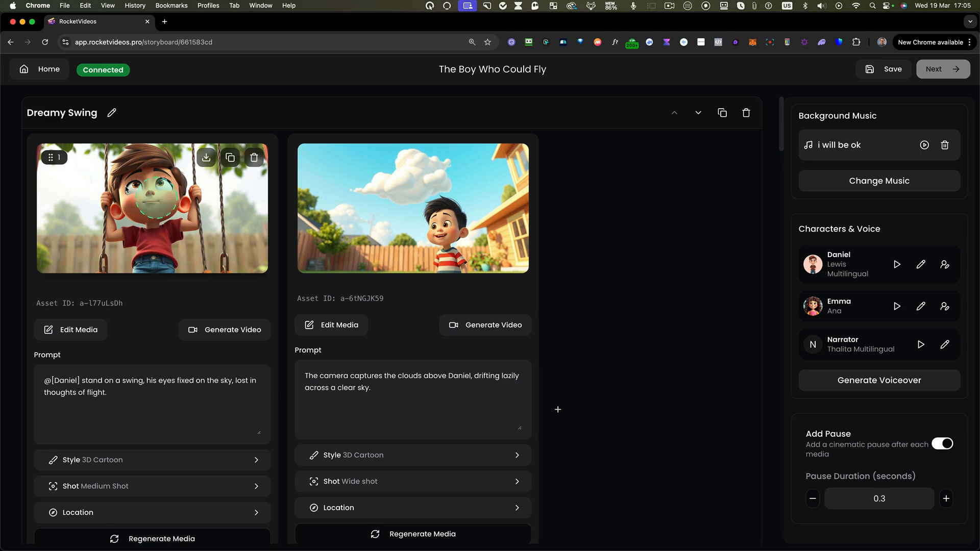
- Erase the extra swing rope beside the boy in the first Dreamy Swing image with Generative Fill, using a 35px brush
{"action": "left_click", "coordinate": [77, 329]}
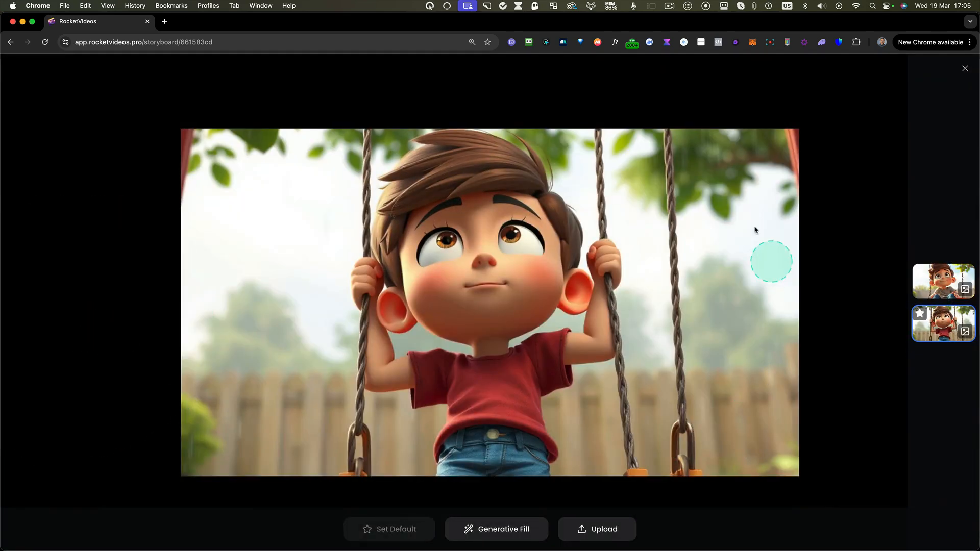
{"action": "key", "text": "ctrl+alt+z"}
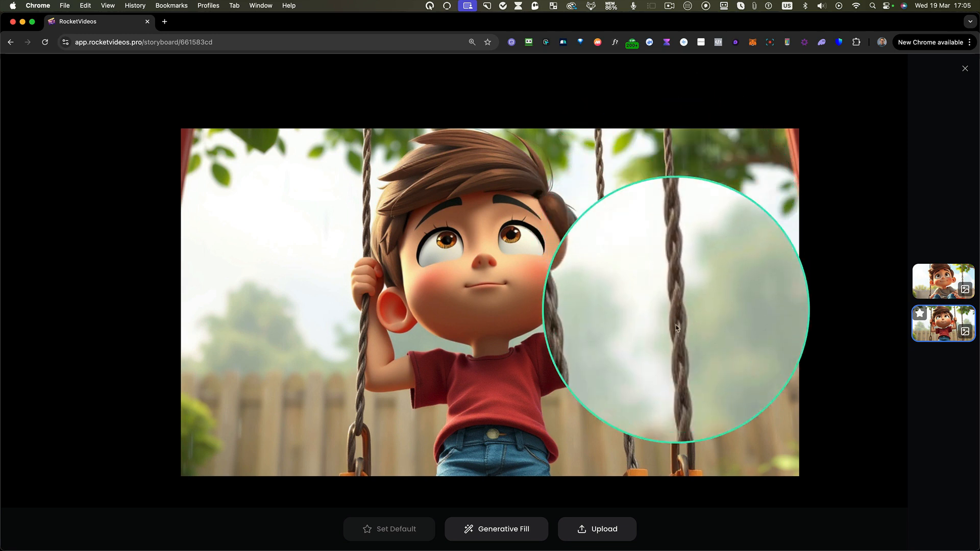
{"action": "key", "text": "ctrl+alt+z"}
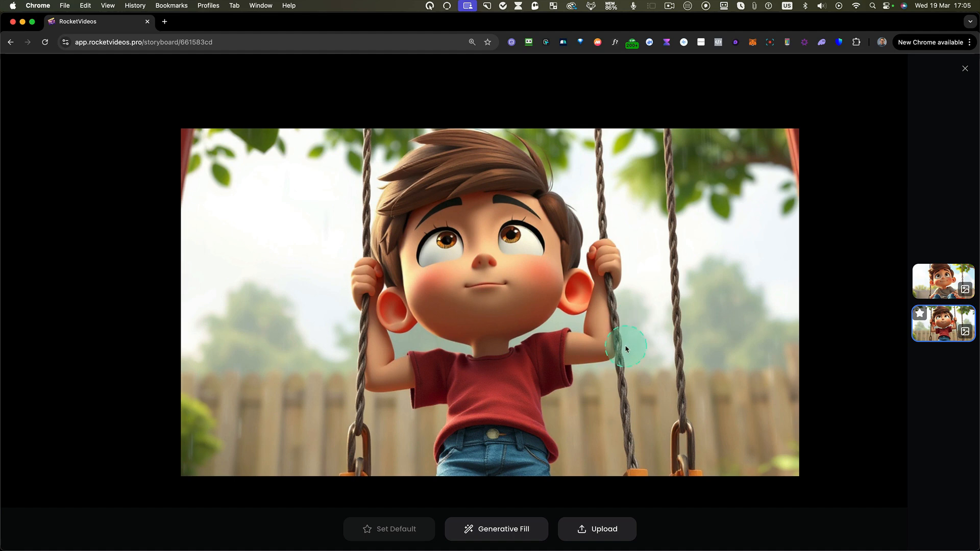
{"action": "key", "text": "ctrl+alt+z"}
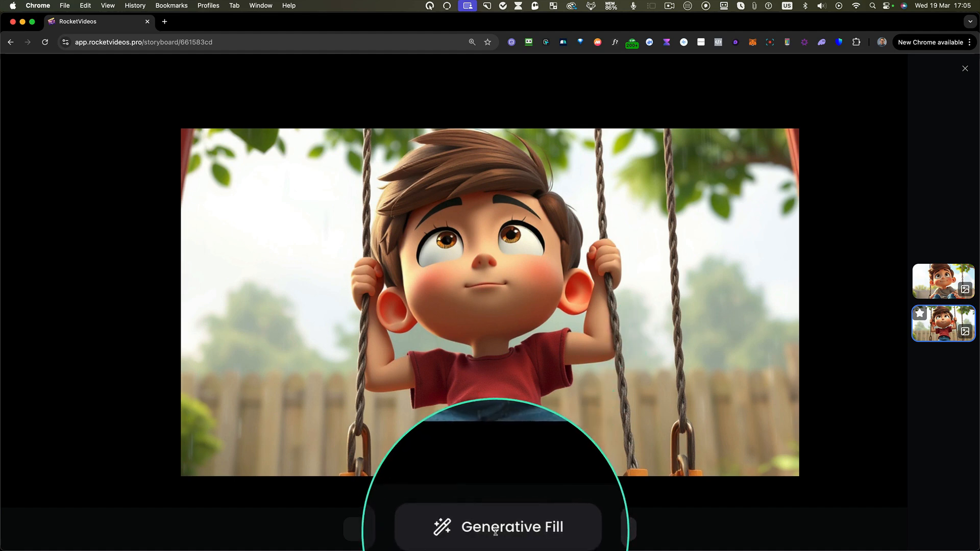
{"action": "left_click", "coordinate": [497, 534]}
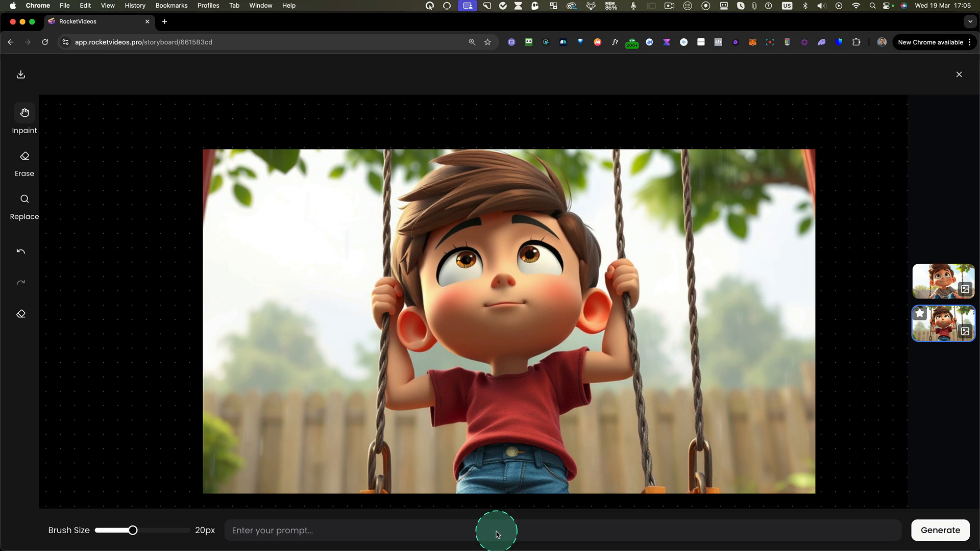
{"action": "left_click", "coordinate": [28, 122]}
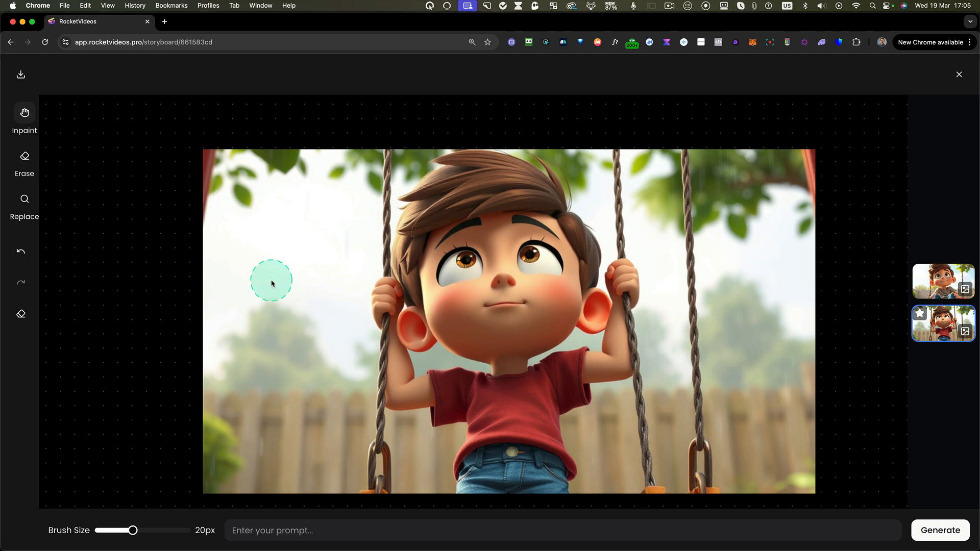
{"action": "left_click", "coordinate": [24, 158]}
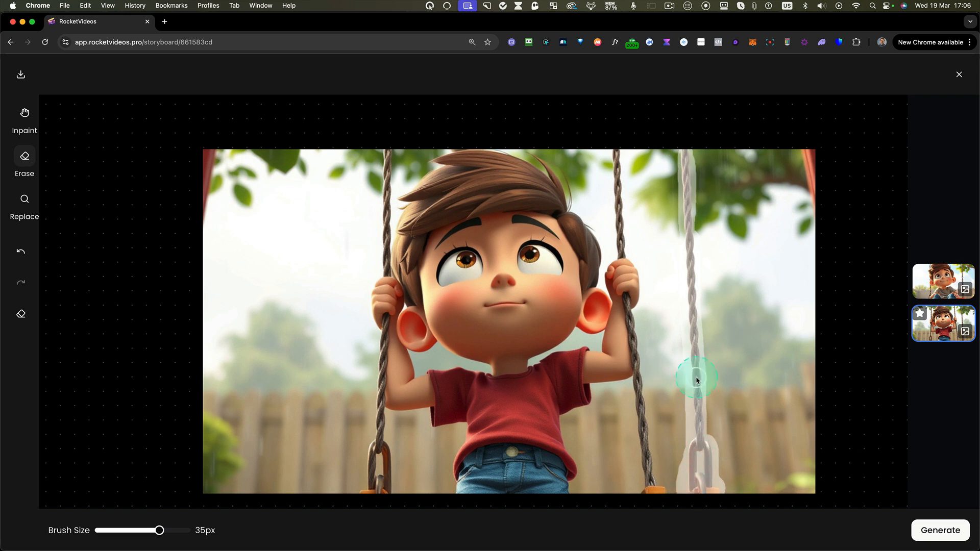
{"action": "left_click", "coordinate": [940, 530]}
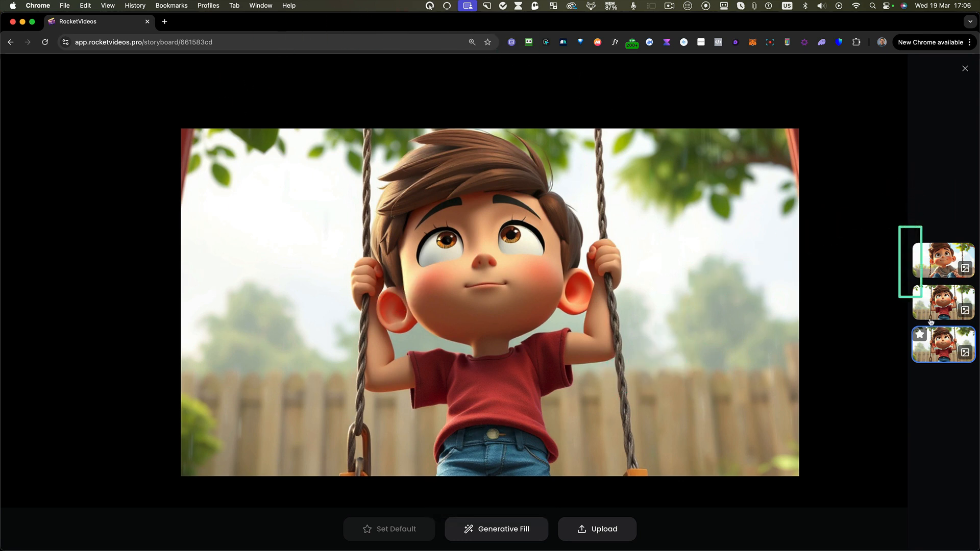
- Inpaint the sky and leaves at the upper left of the rope-free image version with a 41px brush and the prompt "A yellow bright sun"
{"action": "left_click", "coordinate": [950, 301]}
{"action": "left_click", "coordinate": [950, 264]}
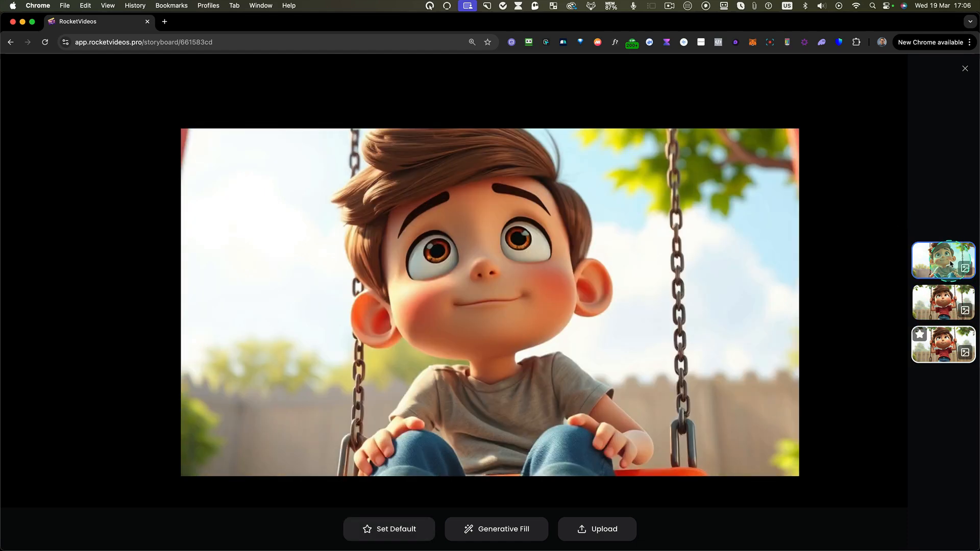
{"action": "left_click", "coordinate": [943, 303]}
{"action": "left_click", "coordinate": [933, 350]}
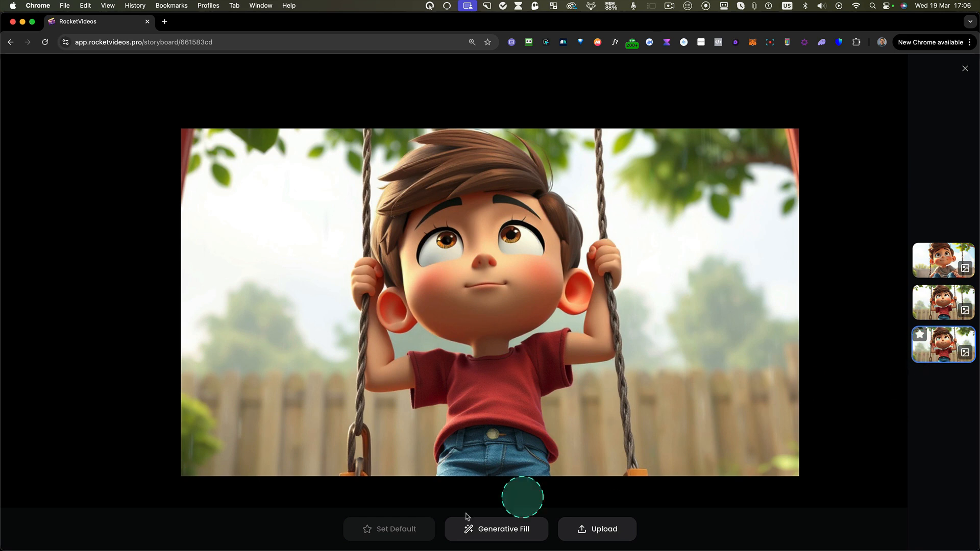
{"action": "left_click", "coordinate": [508, 532]}
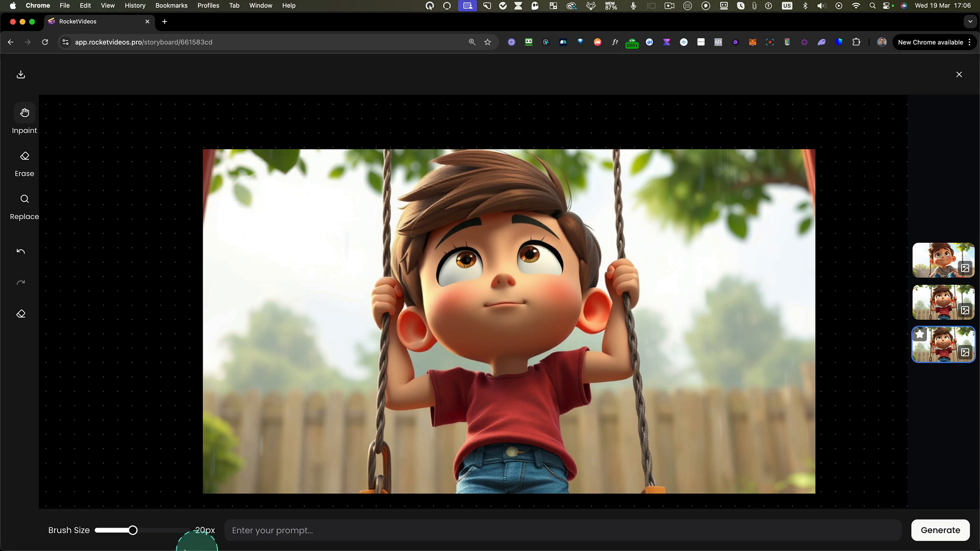
{"action": "left_click_drag", "start_coordinate": [175, 533], "coordinate": [177, 532]}
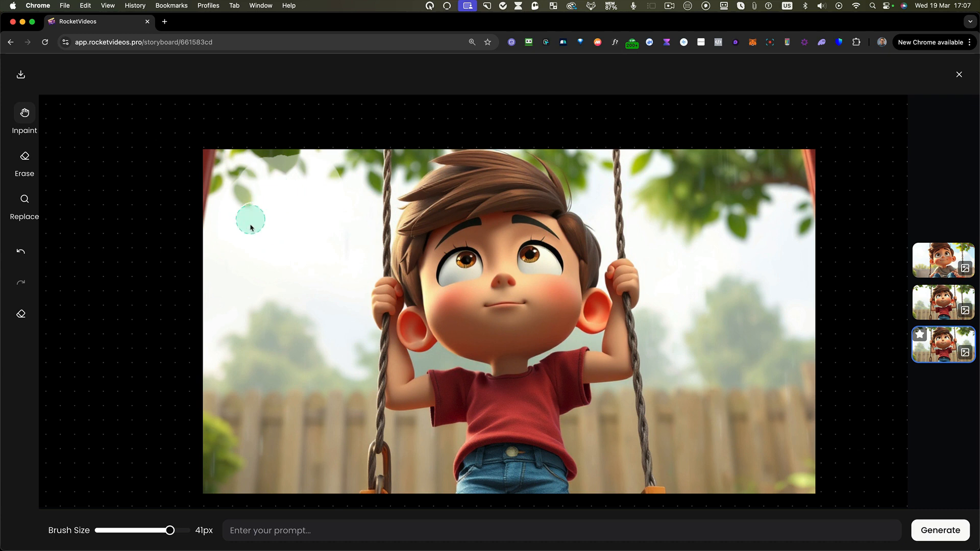
{"action": "left_click", "coordinate": [339, 531]}
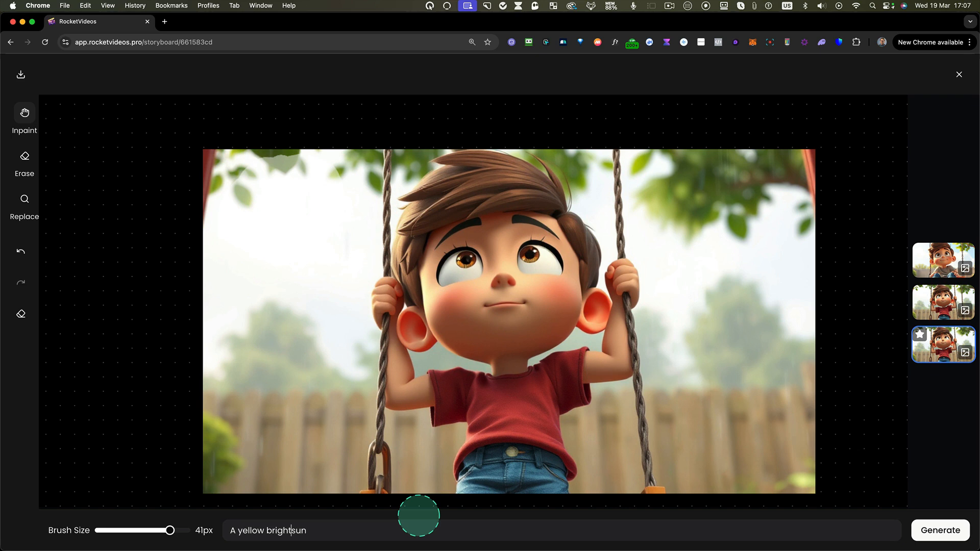
{"action": "left_click", "coordinate": [940, 531]}
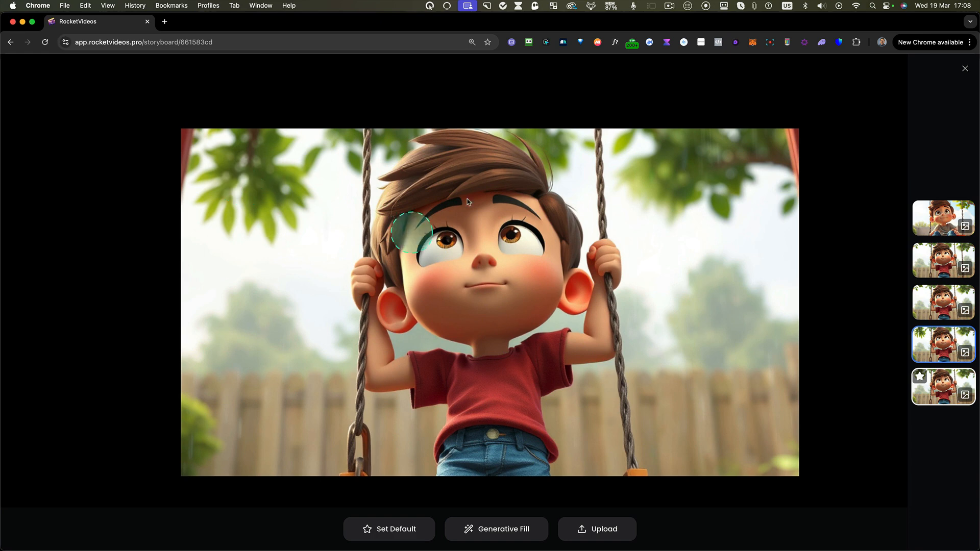
{"action": "left_click", "coordinate": [966, 70]}
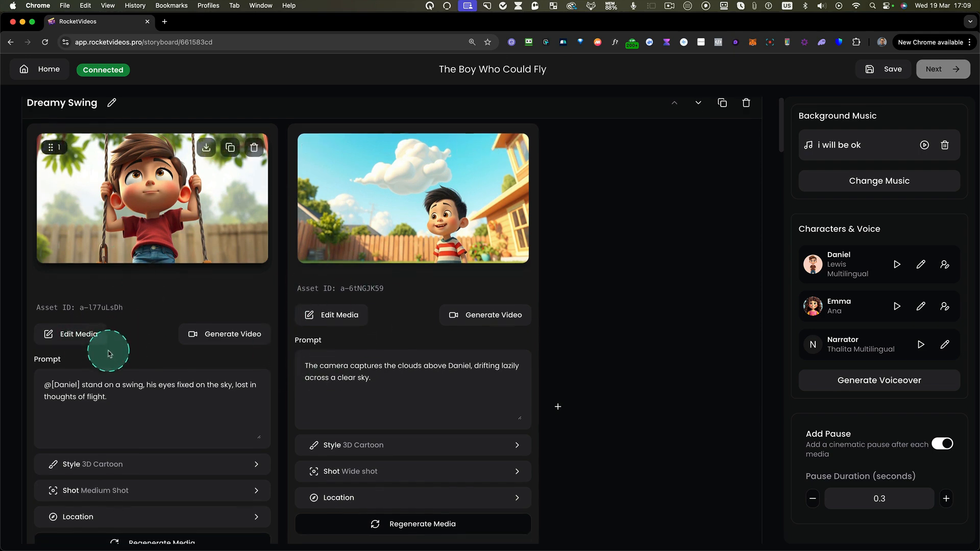
- Generate a video from the second image in the Friendship's Spark scene and play it
{"action": "scroll", "coordinate": [109, 352], "scroll_direction": "down", "scroll_amount": 5}
{"action": "scroll", "coordinate": [112, 347], "scroll_direction": "down", "scroll_amount": 6}
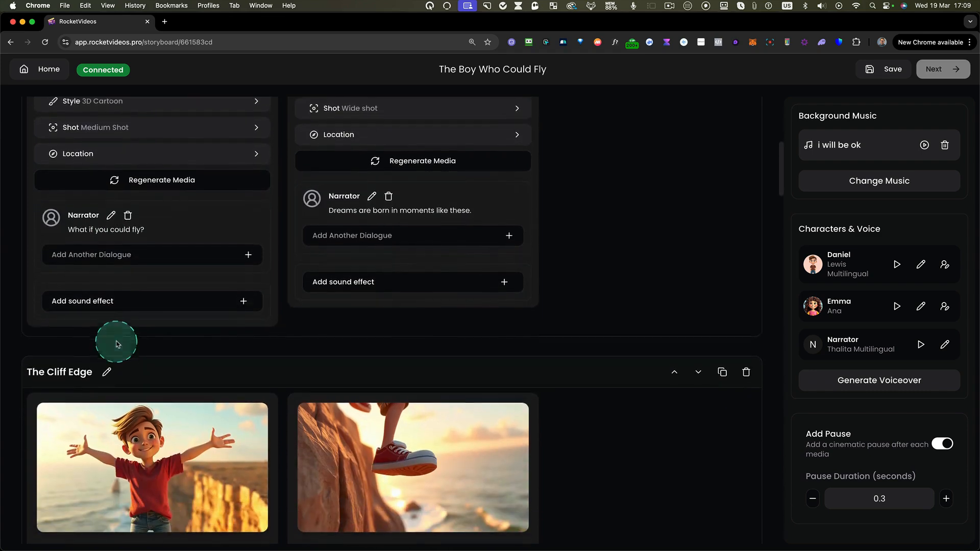
{"action": "scroll", "coordinate": [116, 343], "scroll_direction": "down", "scroll_amount": 2}
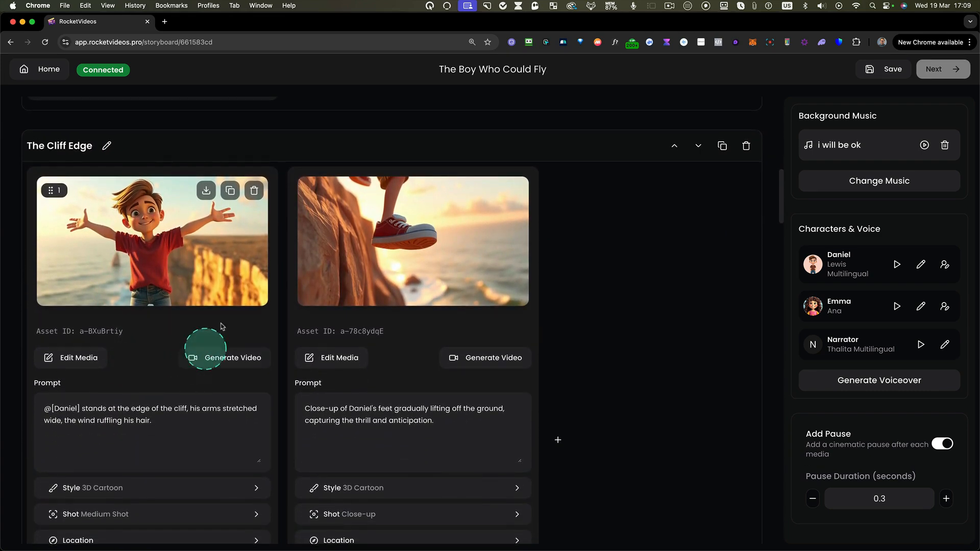
{"action": "scroll", "coordinate": [204, 347], "scroll_direction": "down", "scroll_amount": 9}
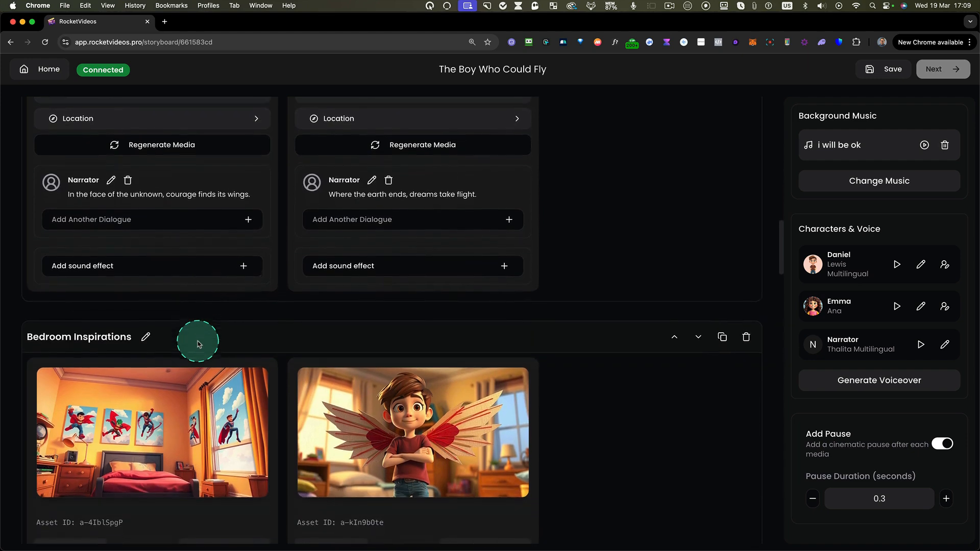
{"action": "scroll", "coordinate": [198, 344], "scroll_direction": "down", "scroll_amount": 8}
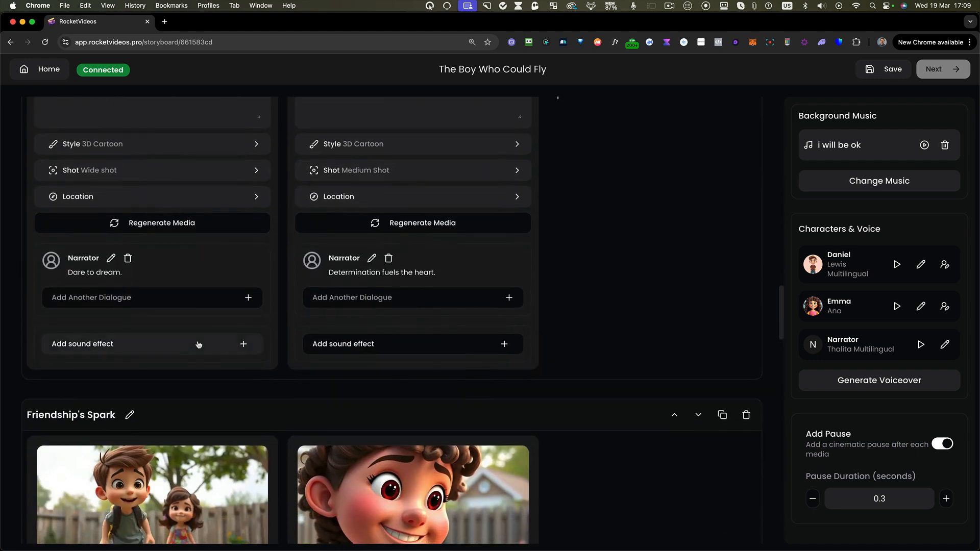
{"action": "scroll", "coordinate": [198, 345], "scroll_direction": "down", "scroll_amount": 5}
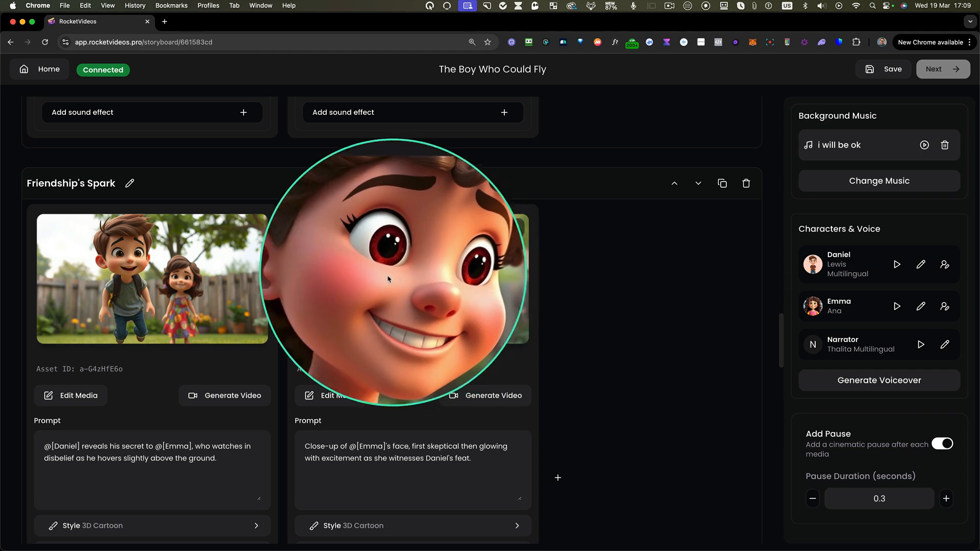
{"action": "left_click", "coordinate": [483, 400]}
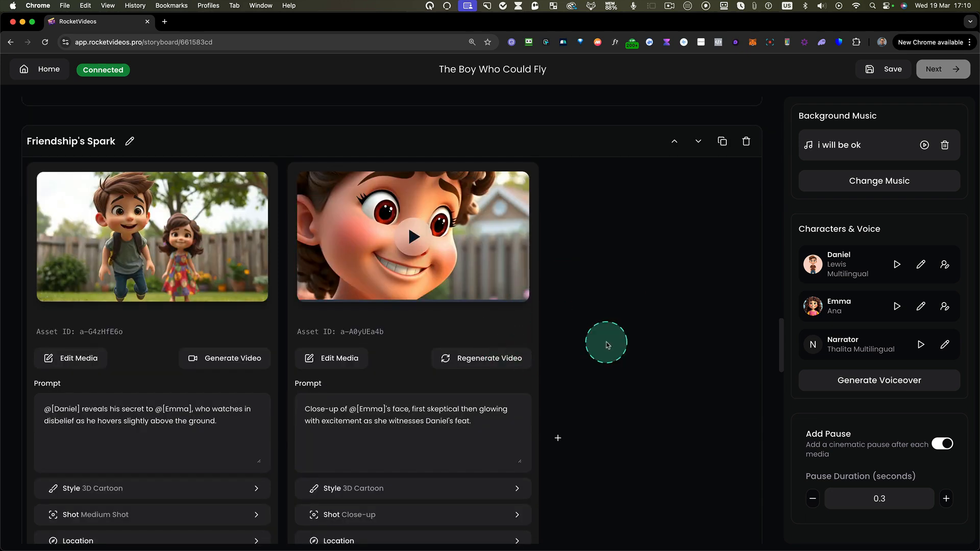
{"action": "left_click", "coordinate": [427, 244]}
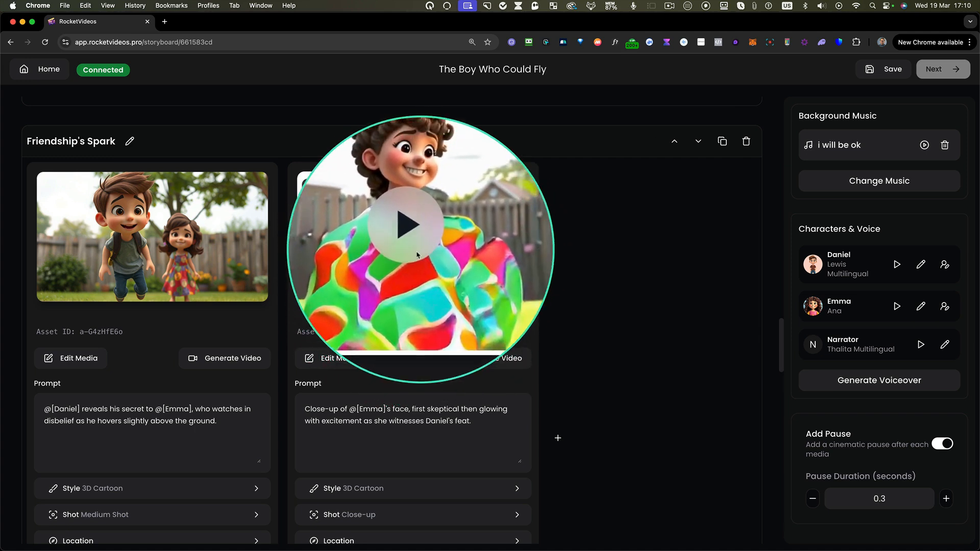
- Regenerate the video of the second Friendship's Spark media card and play the new version
{"action": "scroll", "coordinate": [412, 263], "scroll_direction": "up", "scroll_amount": 1}
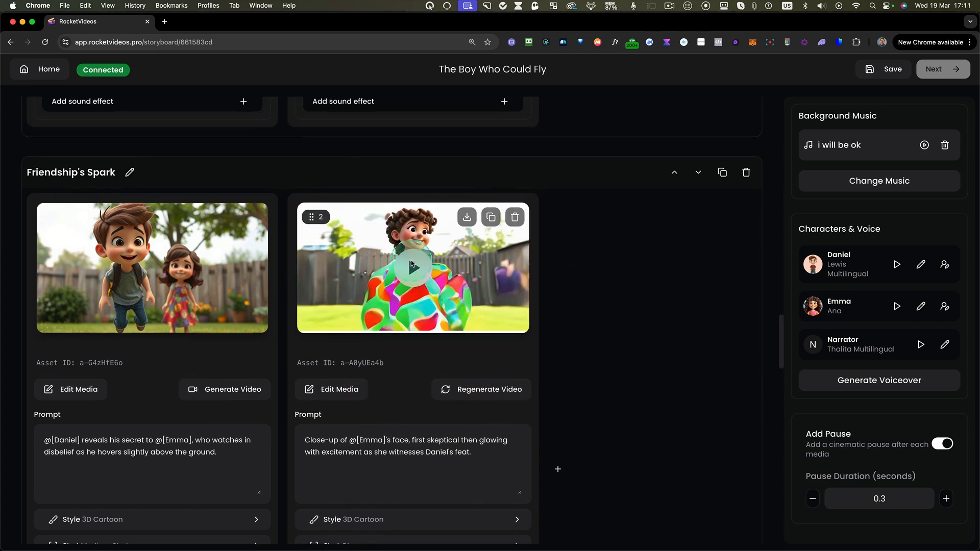
{"action": "left_click", "coordinate": [486, 392]}
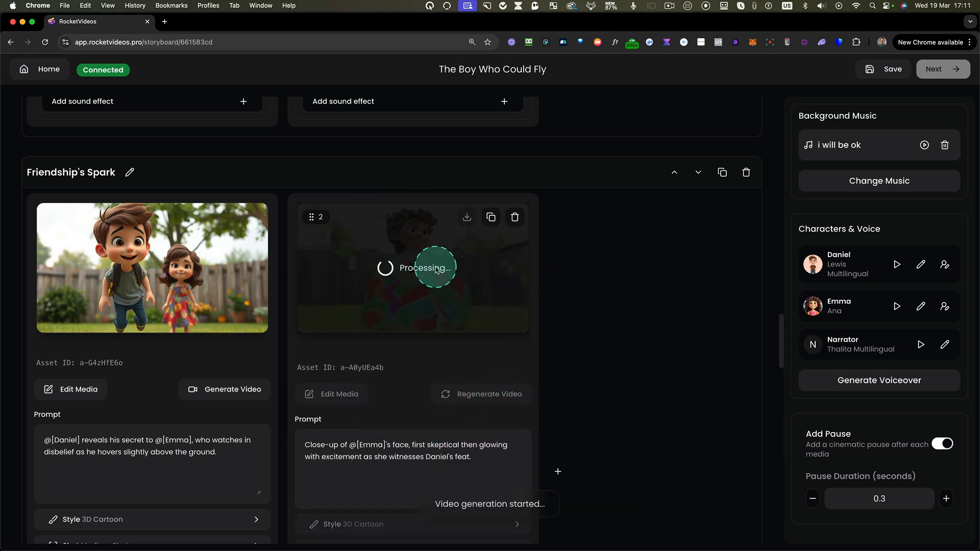
{"action": "scroll", "coordinate": [427, 280], "scroll_direction": "down", "scroll_amount": 1}
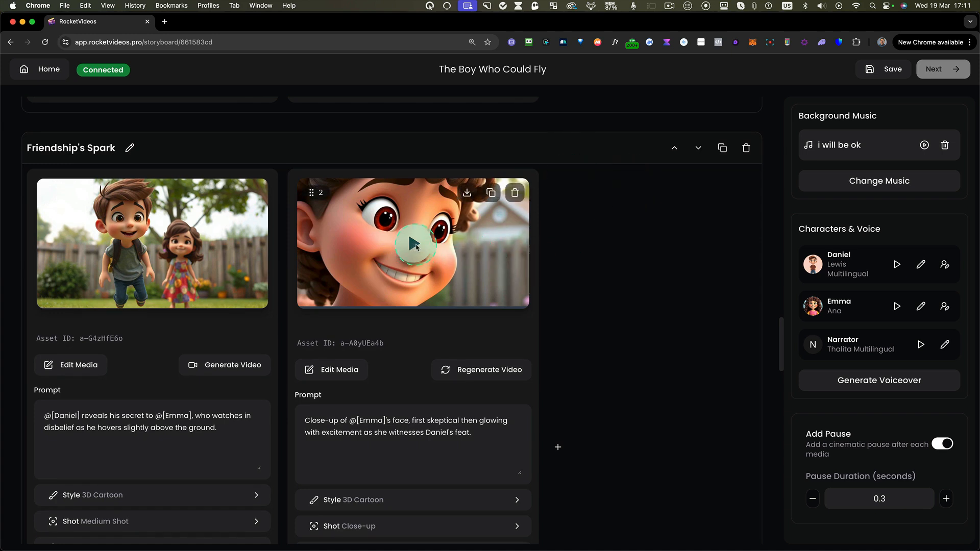
{"action": "left_click", "coordinate": [415, 246]}
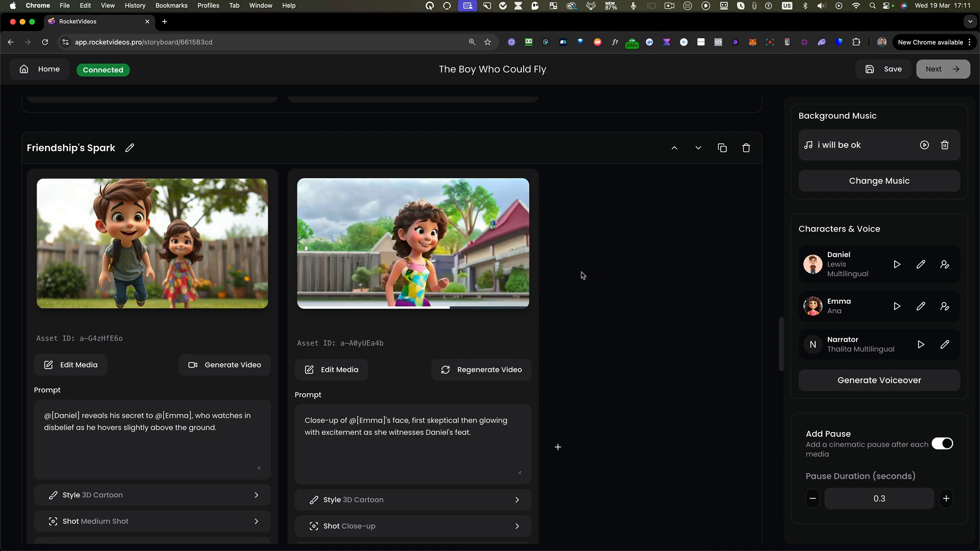
{"action": "scroll", "coordinate": [405, 308], "scroll_direction": "down", "scroll_amount": 1}
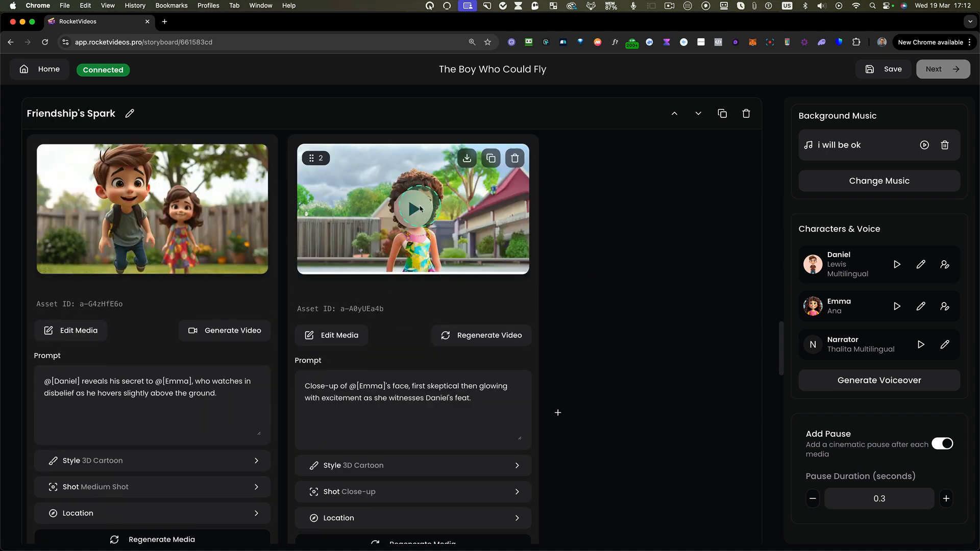
{"action": "left_click", "coordinate": [420, 209]}
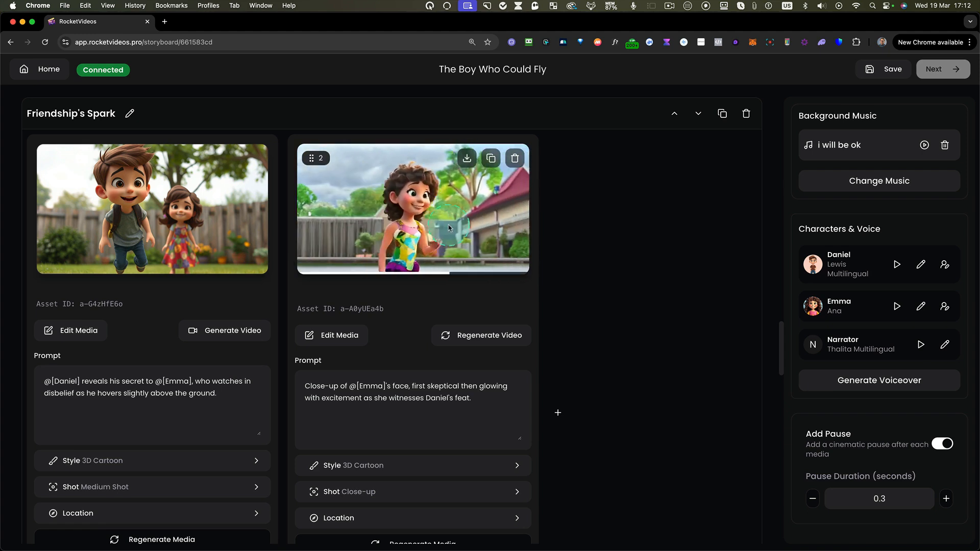
{"action": "left_click", "coordinate": [449, 228]}
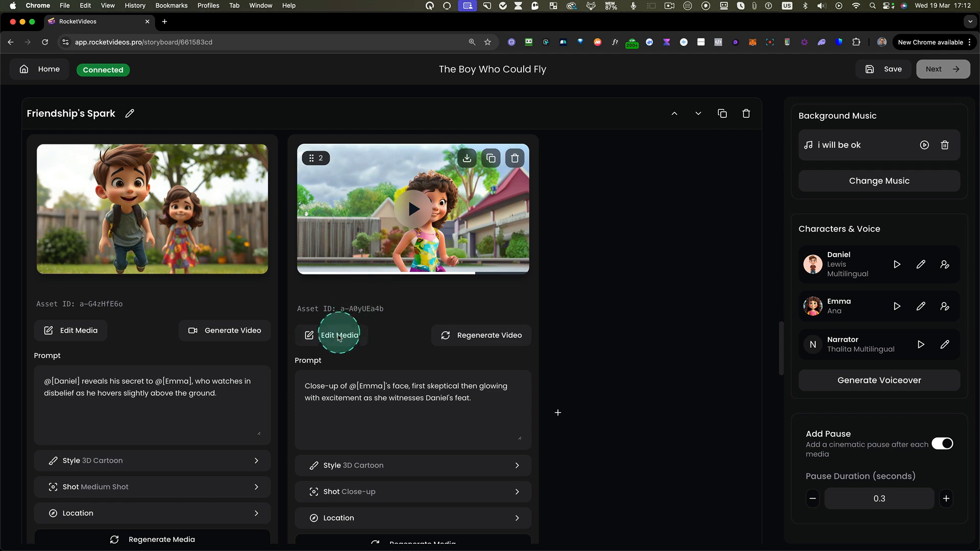
- Set the other video version as the default media for the second Friendship's Spark card
{"action": "left_click", "coordinate": [339, 337]}
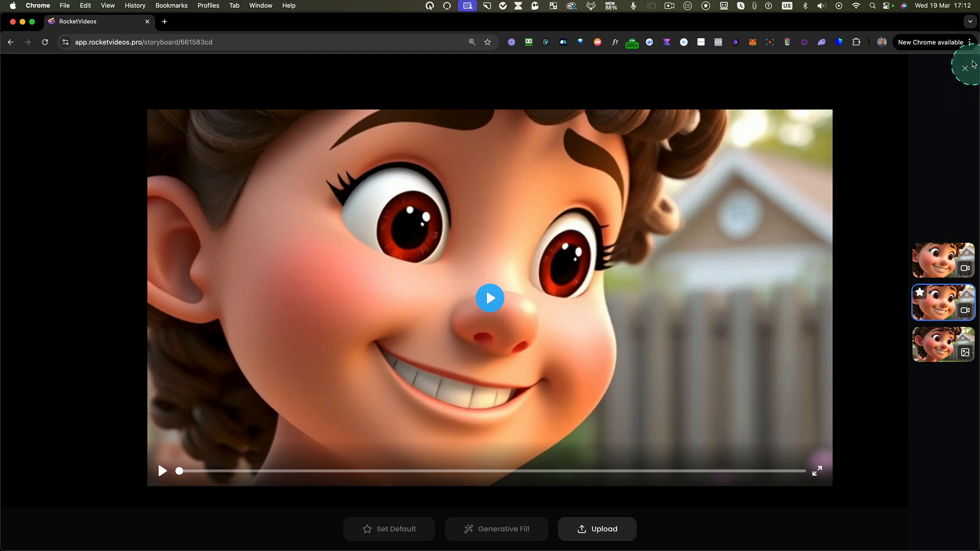
{"action": "left_click", "coordinate": [938, 259]}
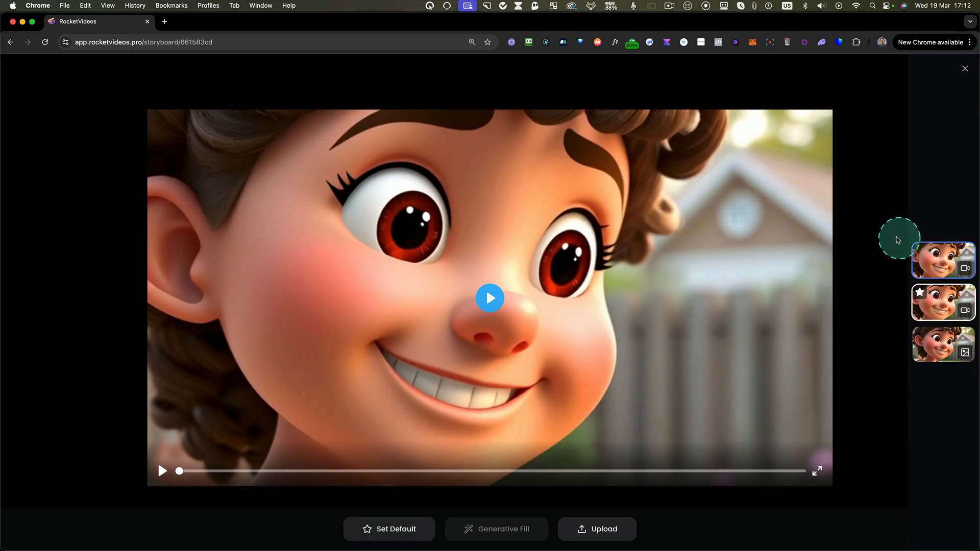
{"action": "left_click", "coordinate": [407, 525]}
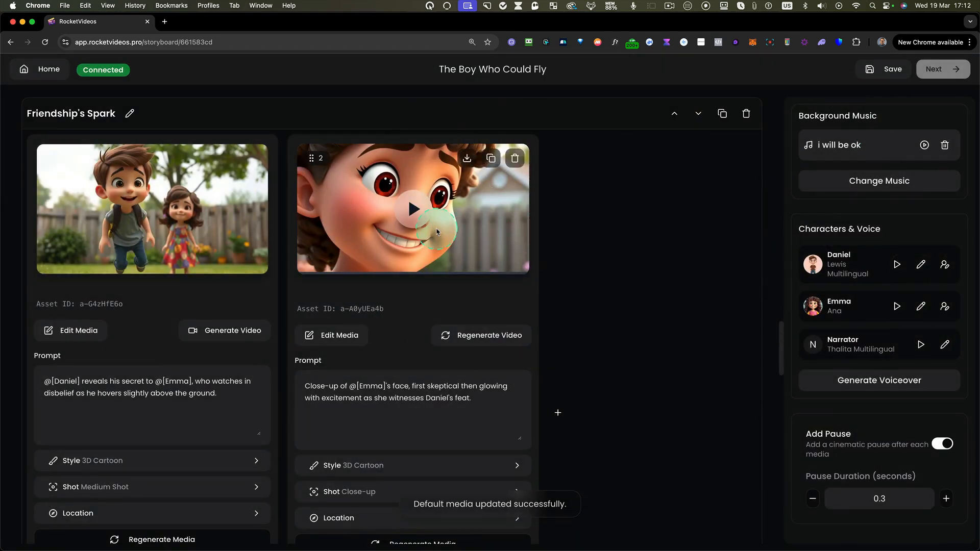
{"action": "scroll", "coordinate": [599, 278], "scroll_direction": "down", "scroll_amount": 5}
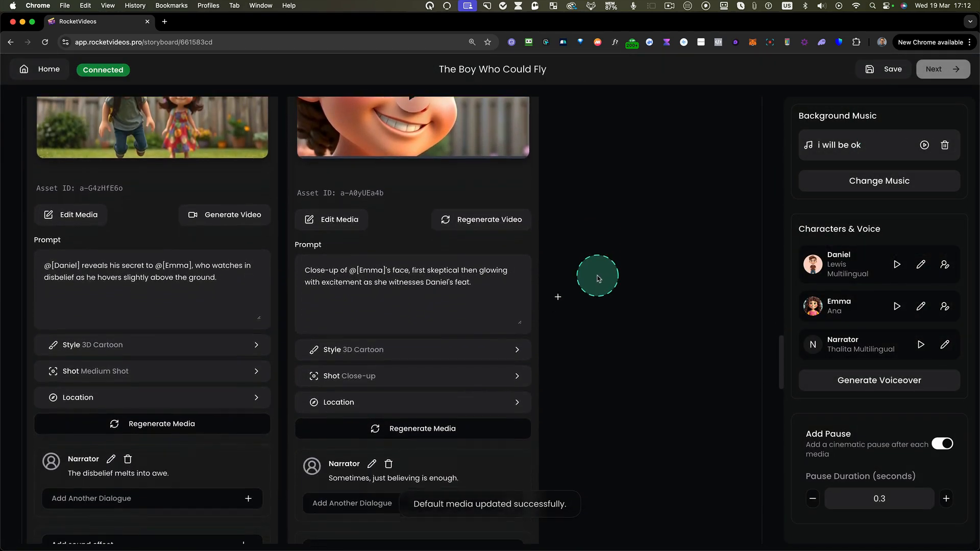
- Review the images and narrator lines on both media cards of the Dreamy Swing scene
{"action": "scroll", "coordinate": [599, 278], "scroll_direction": "up", "scroll_amount": 10}
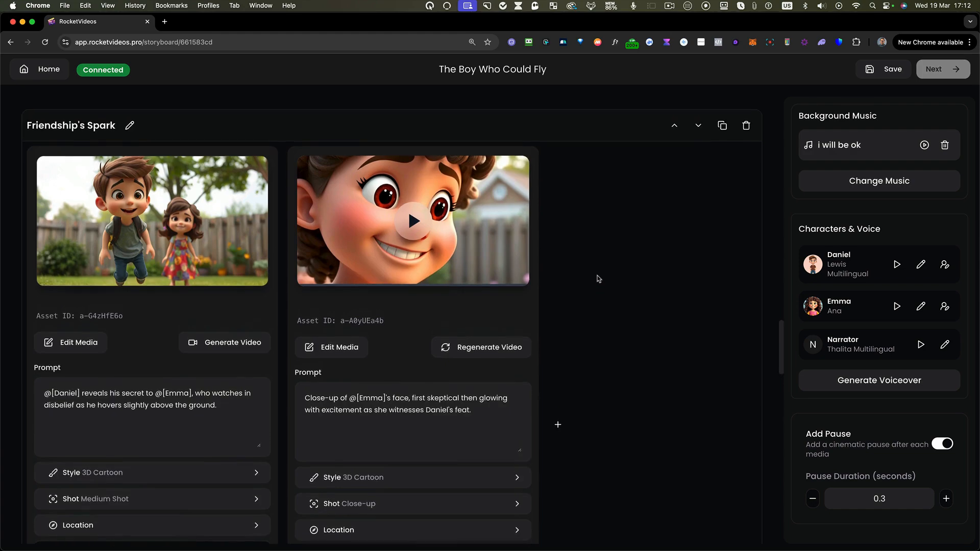
{"action": "scroll", "coordinate": [598, 278], "scroll_direction": "up", "scroll_amount": 20}
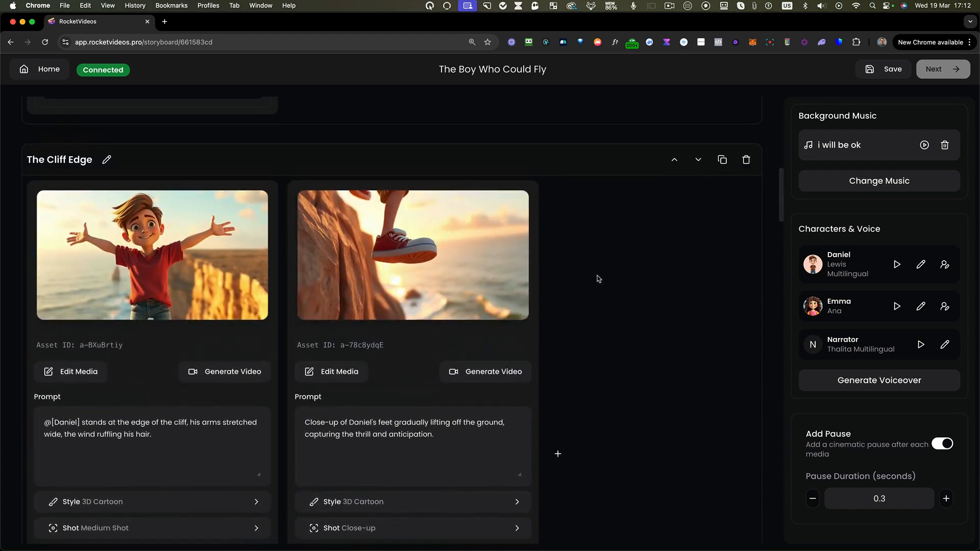
{"action": "scroll", "coordinate": [412, 332], "scroll_direction": "up", "scroll_amount": 5}
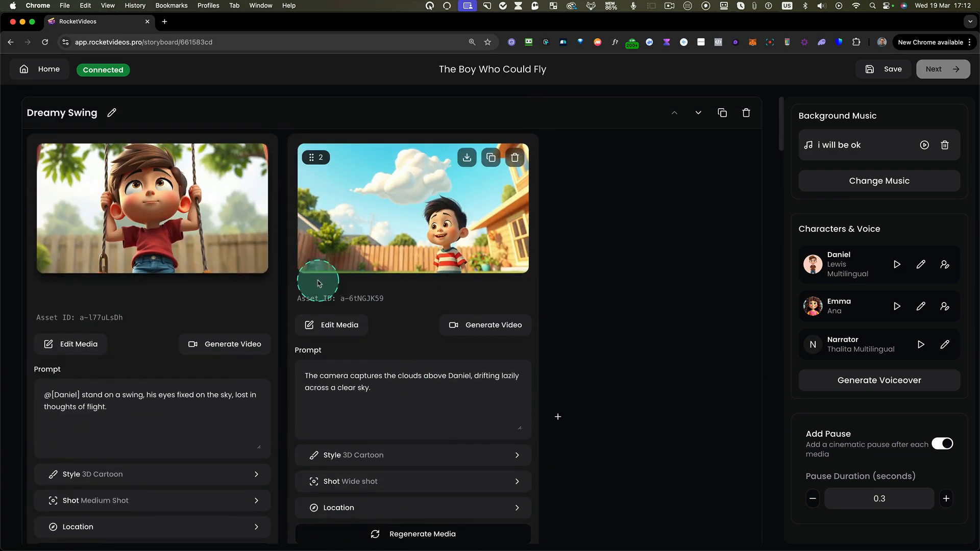
{"action": "scroll", "coordinate": [317, 286], "scroll_direction": "down", "scroll_amount": 4}
{"action": "scroll", "coordinate": [317, 284], "scroll_direction": "down", "scroll_amount": 3}
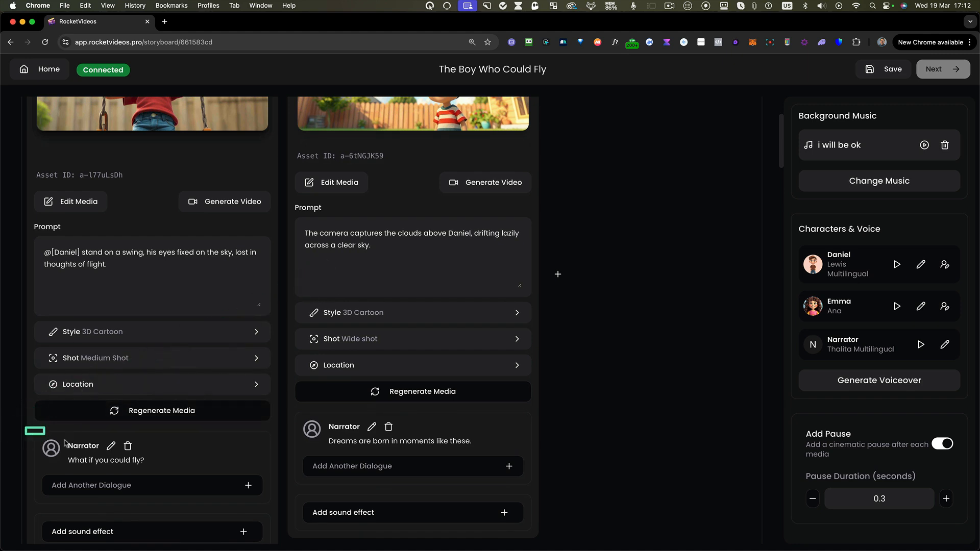
{"action": "left_click_drag", "start_coordinate": [231, 481], "coordinate": [392, 491]}
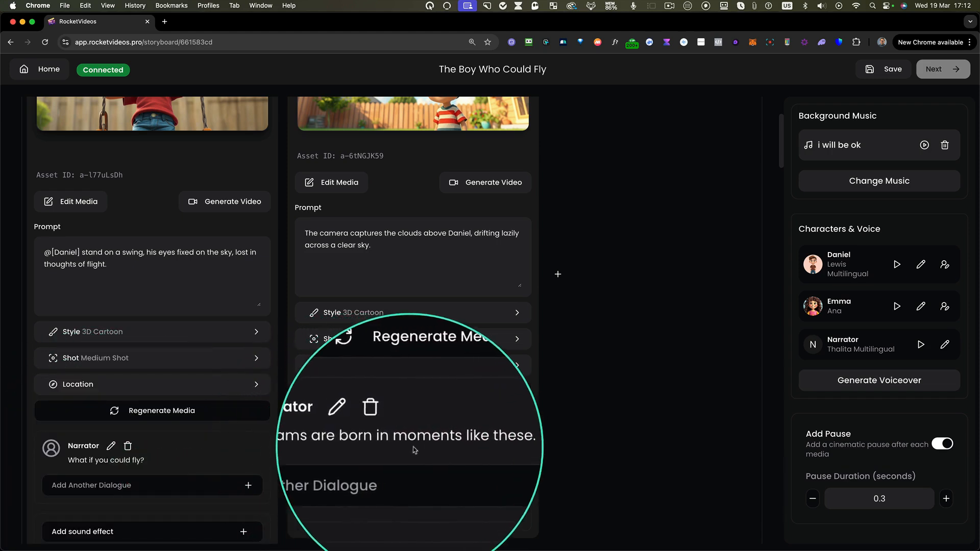
{"action": "scroll", "coordinate": [432, 449], "scroll_direction": "up", "scroll_amount": 2}
{"action": "scroll", "coordinate": [431, 449], "scroll_direction": "up", "scroll_amount": 5}
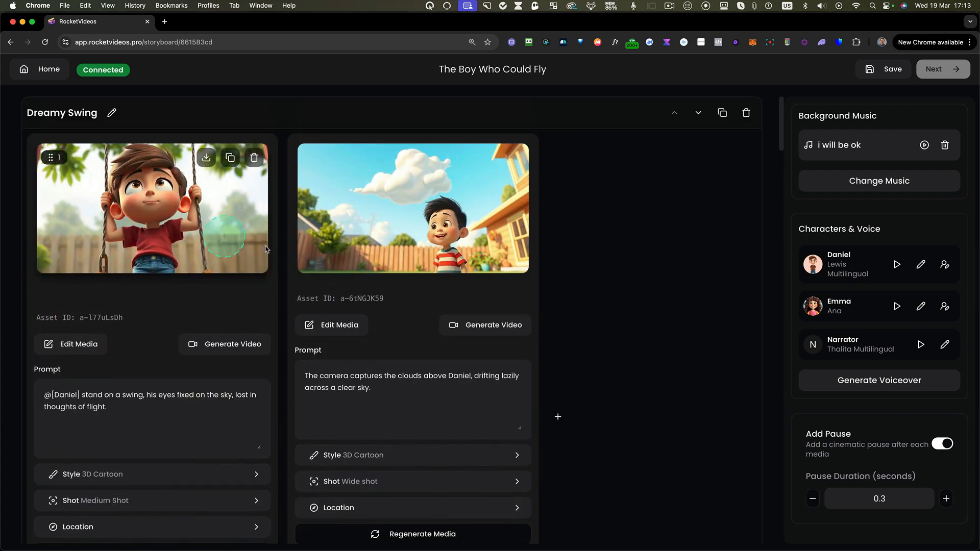
- Review The Cliff Edge scene's narrator lines and inspect the second card's dialogue editor without changing anything
{"action": "scroll", "coordinate": [502, 326], "scroll_direction": "down", "scroll_amount": 15}
{"action": "scroll", "coordinate": [497, 331], "scroll_direction": "down", "scroll_amount": 3}
{"action": "scroll", "coordinate": [117, 191], "scroll_direction": "up", "scroll_amount": 2}
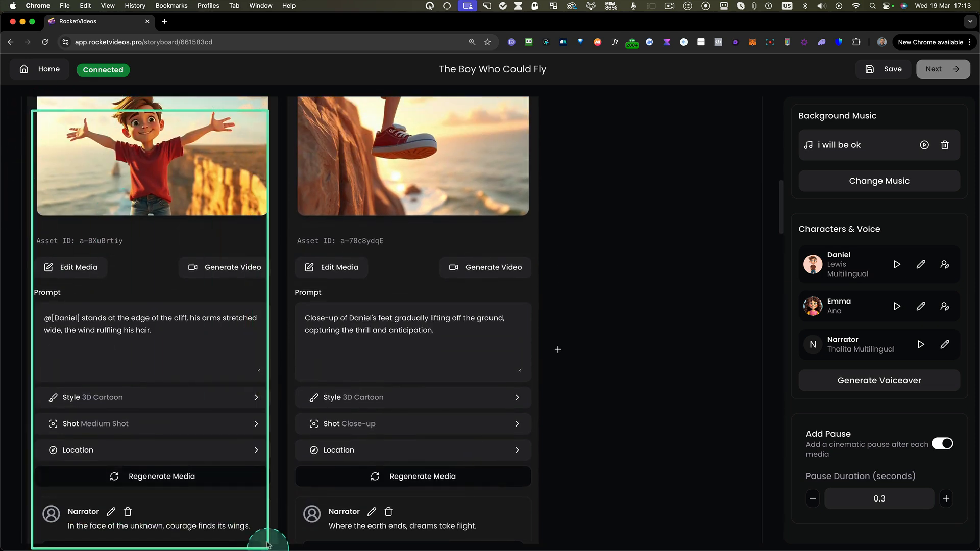
{"action": "scroll", "coordinate": [263, 506], "scroll_direction": "down", "scroll_amount": 2}
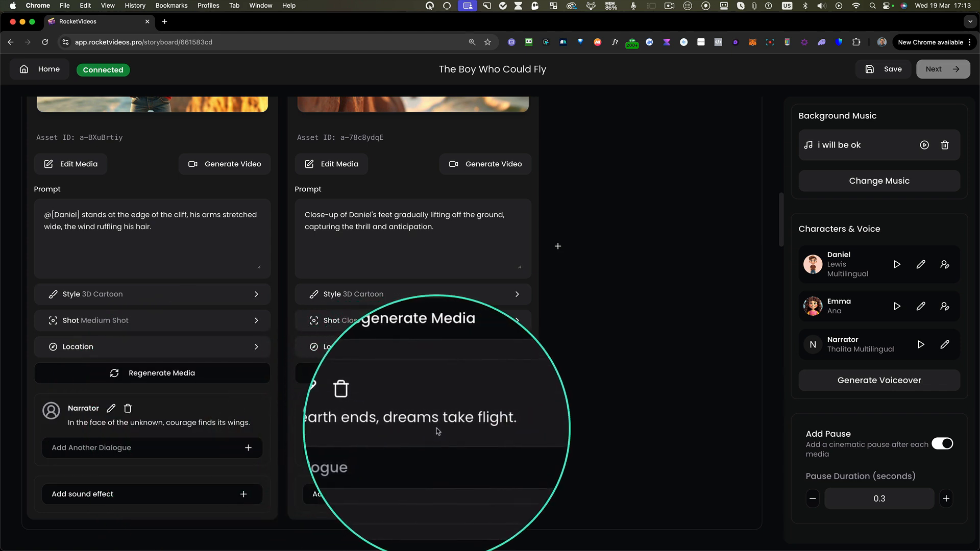
{"action": "scroll", "coordinate": [428, 431], "scroll_direction": "up", "scroll_amount": 5}
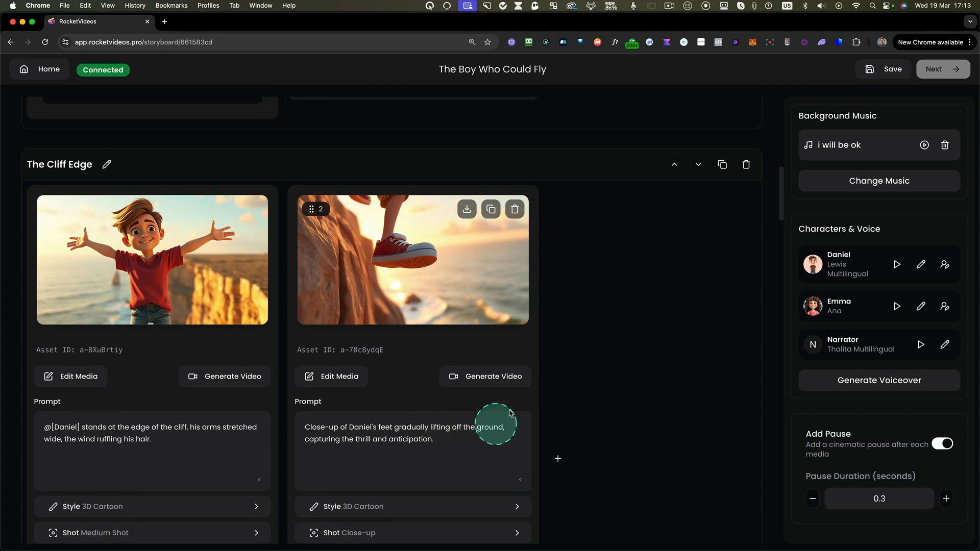
{"action": "scroll", "coordinate": [475, 431], "scroll_direction": "down", "scroll_amount": 6}
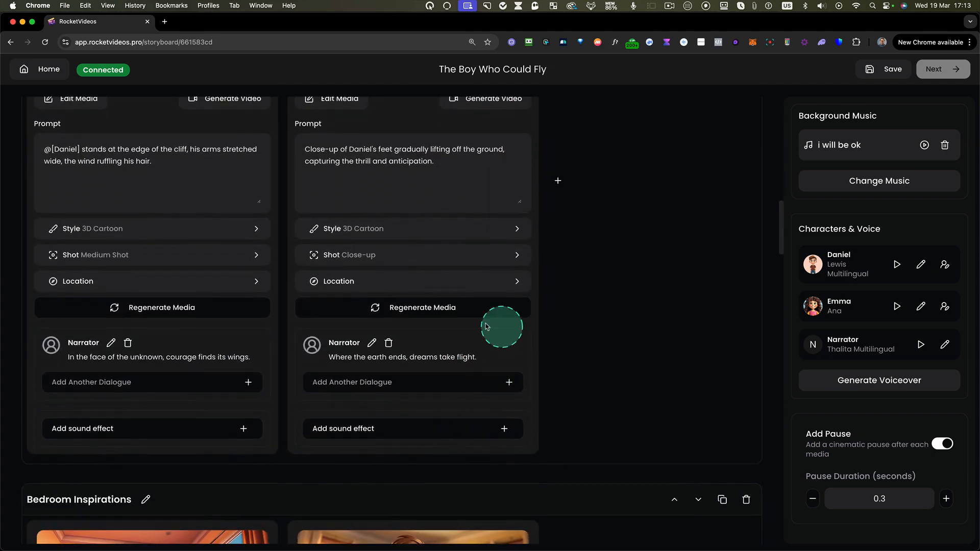
{"action": "left_click", "coordinate": [371, 343]}
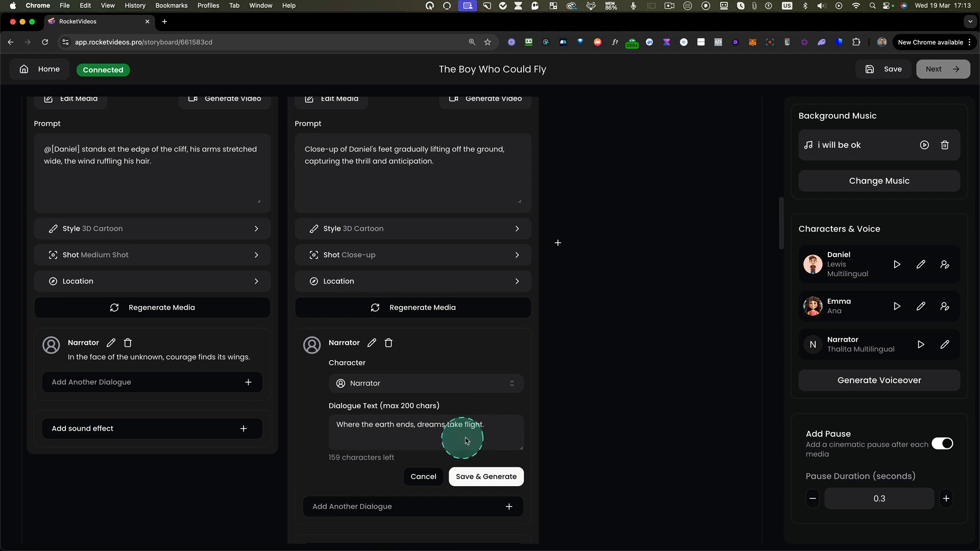
{"action": "left_click", "coordinate": [417, 476]}
- Audition Daniel's current voice and other samples, including favorites, and assign him the Davis Multilingual voice
{"action": "scroll", "coordinate": [389, 390], "scroll_direction": "up", "scroll_amount": 3}
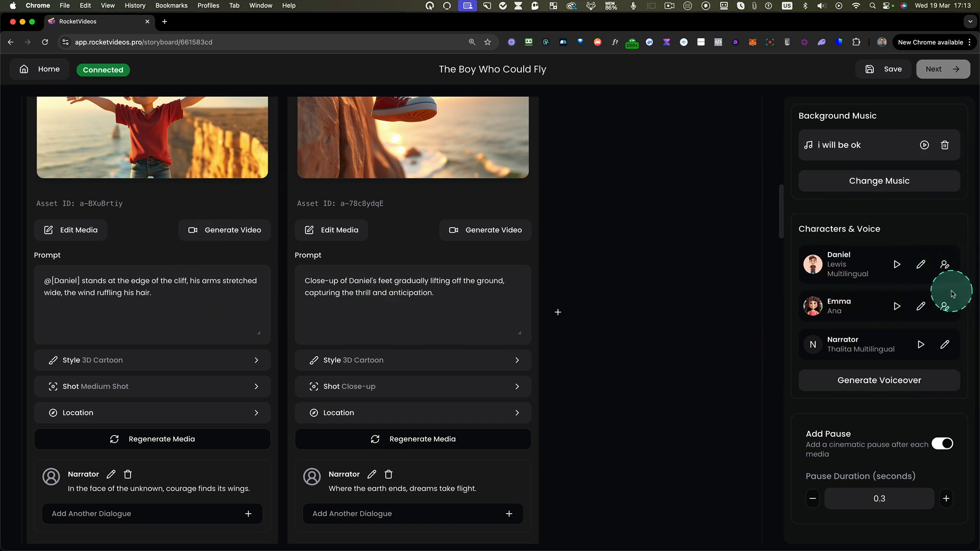
{"action": "left_click", "coordinate": [896, 264]}
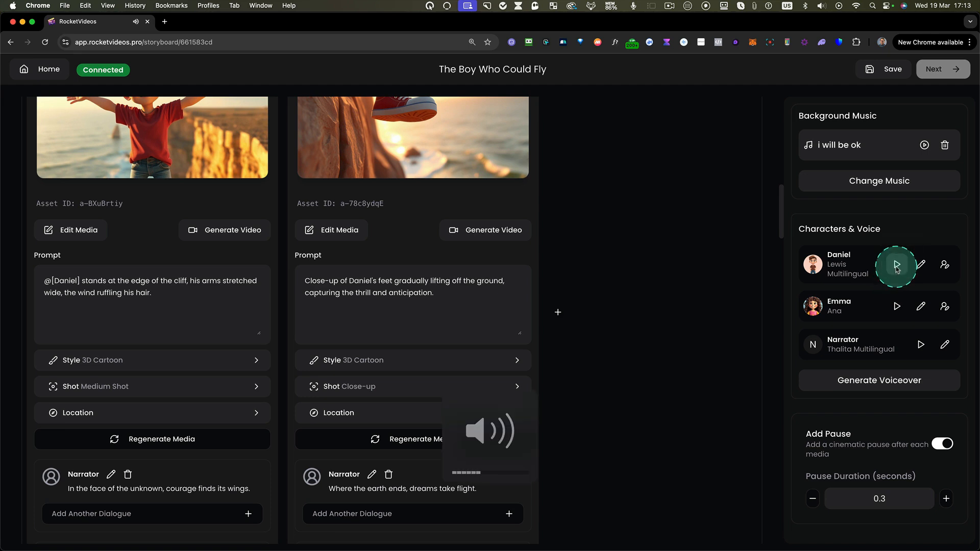
{"action": "left_click", "coordinate": [921, 266]}
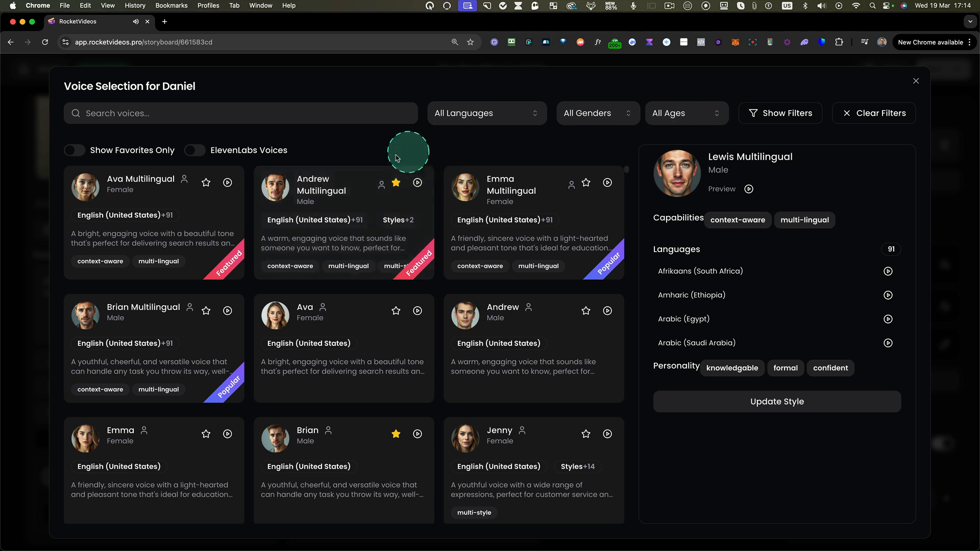
{"action": "left_click", "coordinate": [418, 182]}
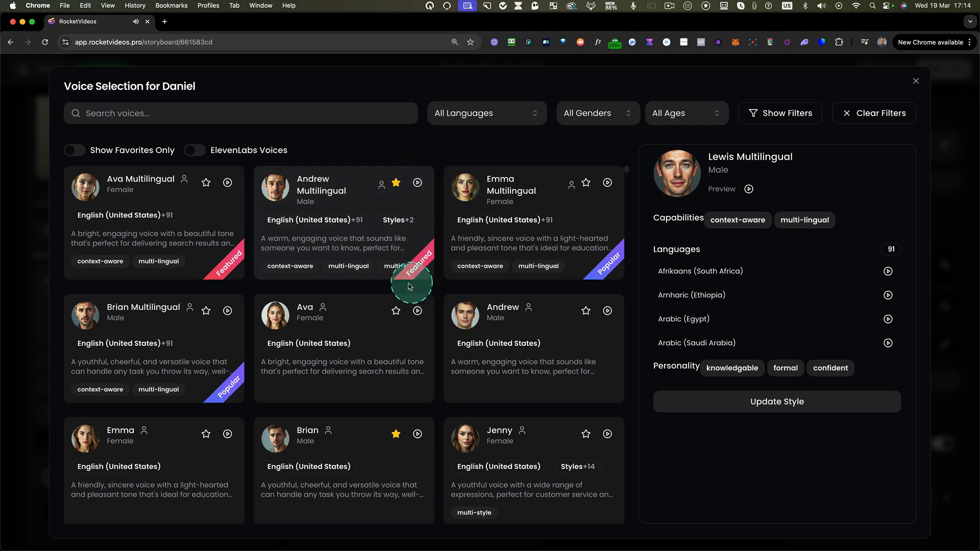
{"action": "left_click", "coordinate": [74, 150]}
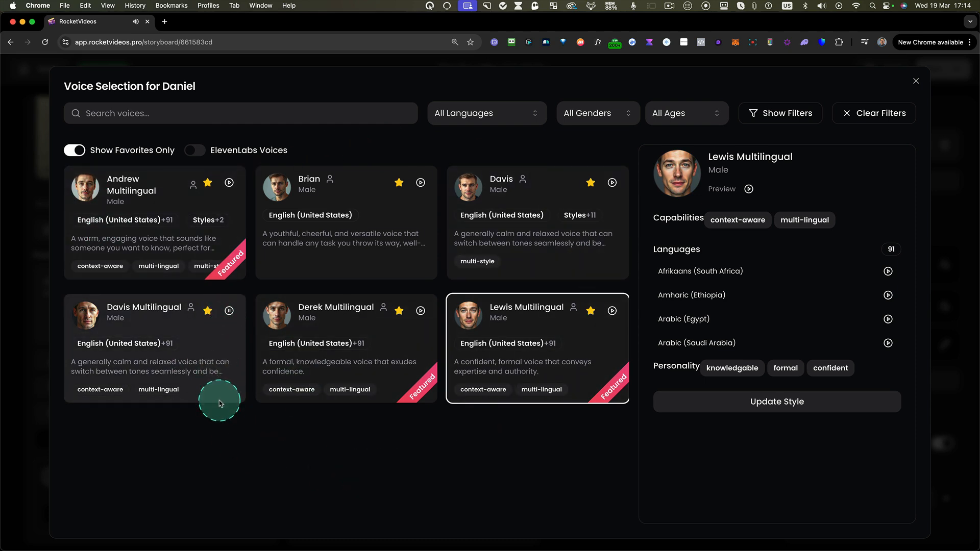
{"action": "left_click", "coordinate": [229, 311]}
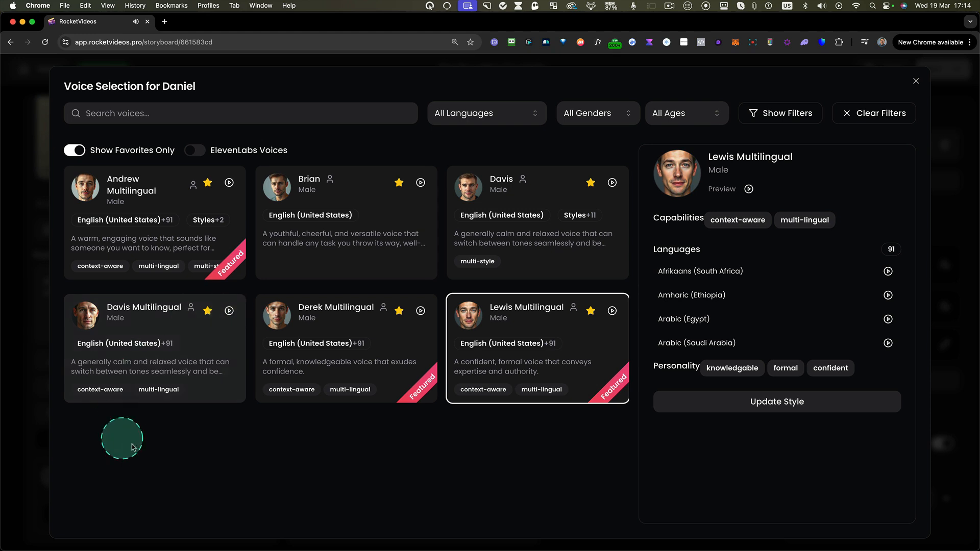
{"action": "left_click", "coordinate": [149, 305]}
{"action": "left_click", "coordinate": [711, 397]}
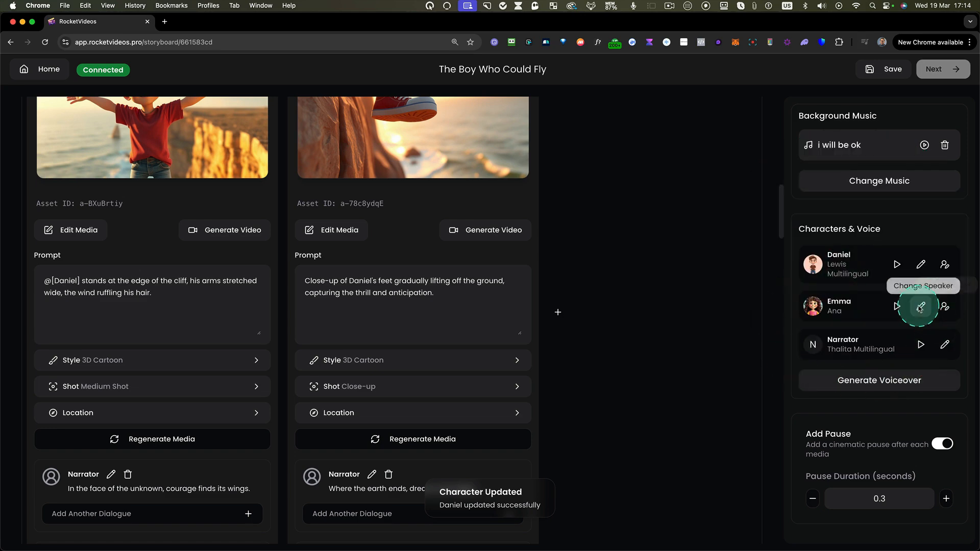
- Filter the voice selection for Emma to female voices and view the details of Emma Multilingual
{"action": "left_click", "coordinate": [921, 307]}
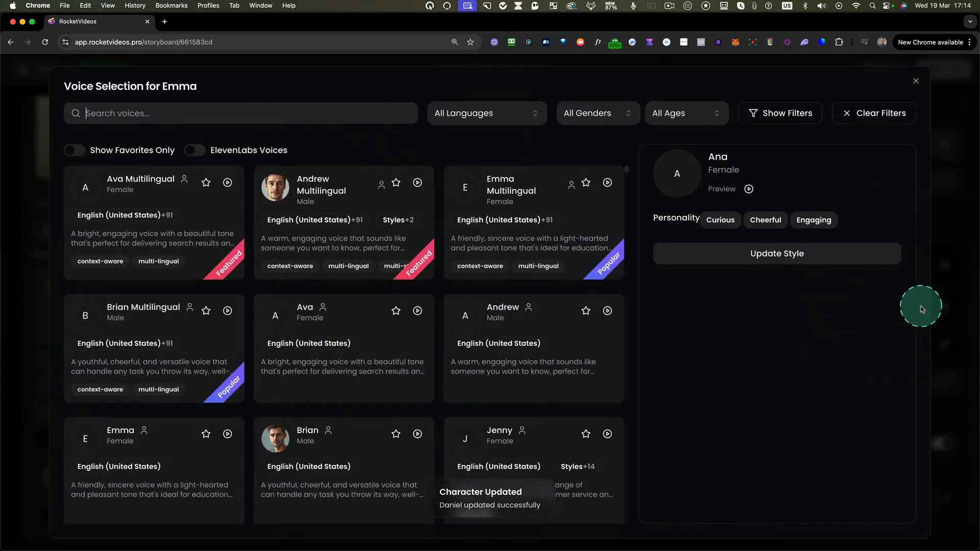
{"action": "left_click", "coordinate": [597, 114]}
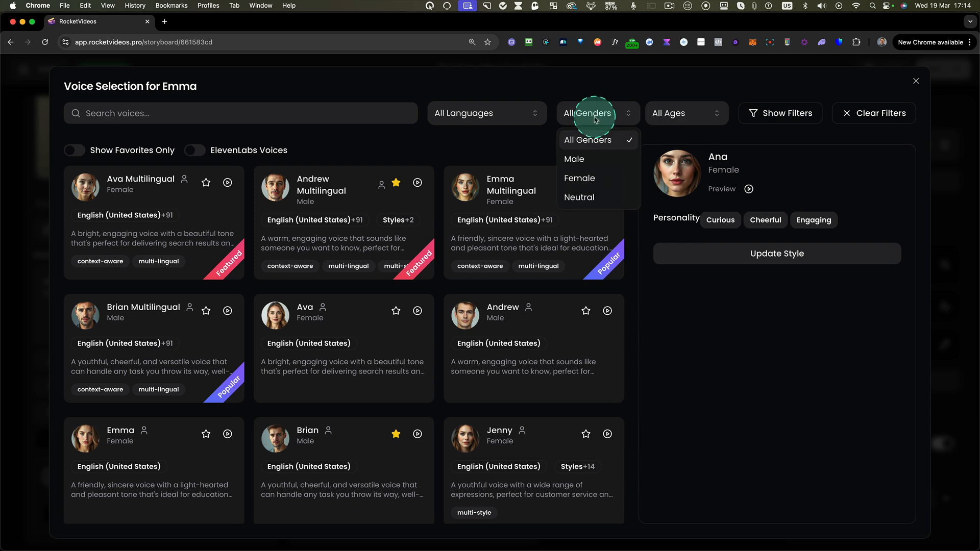
{"action": "left_click", "coordinate": [584, 179]}
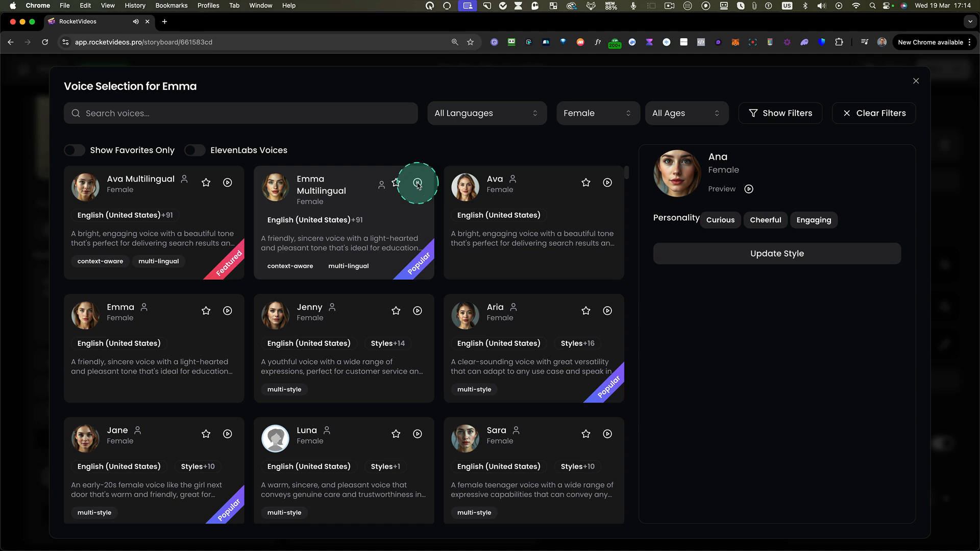
{"action": "left_click", "coordinate": [379, 213]}
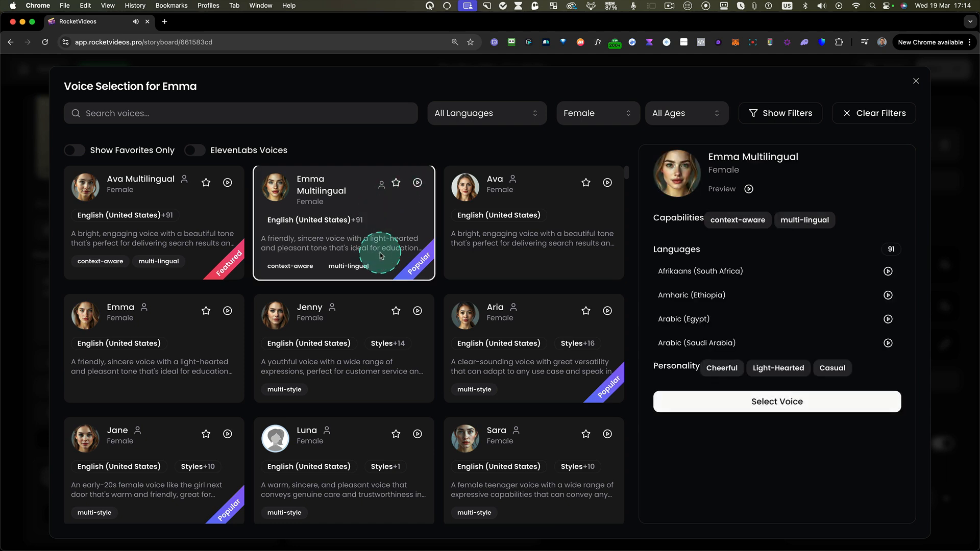
- Browse the ElevenLabs voices for Emma across all genders
{"action": "left_click", "coordinate": [195, 151]}
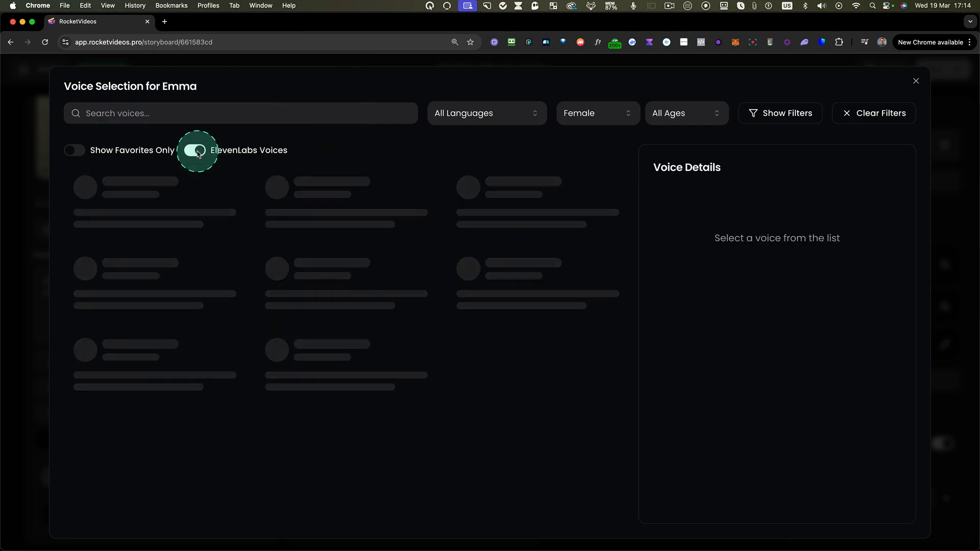
{"action": "left_click", "coordinate": [619, 121]}
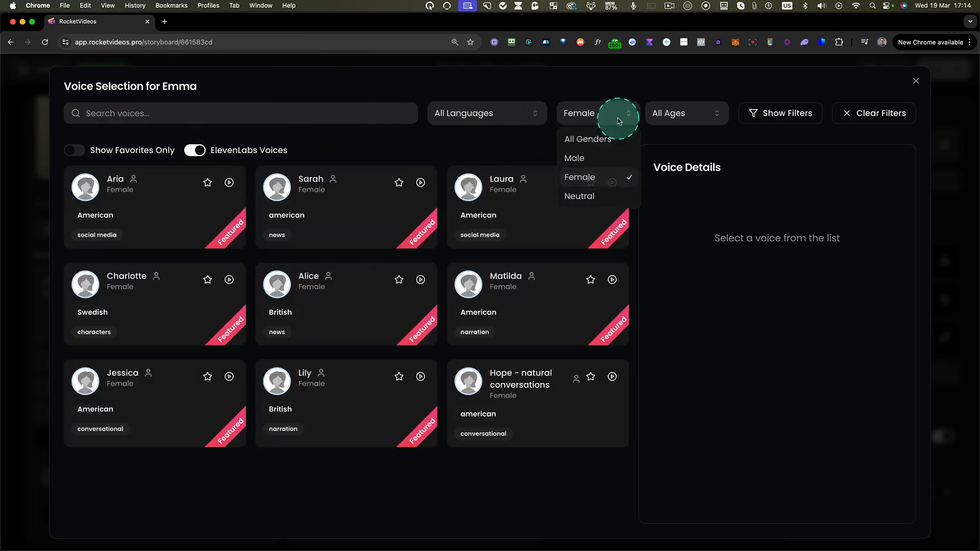
{"action": "left_click", "coordinate": [596, 141]}
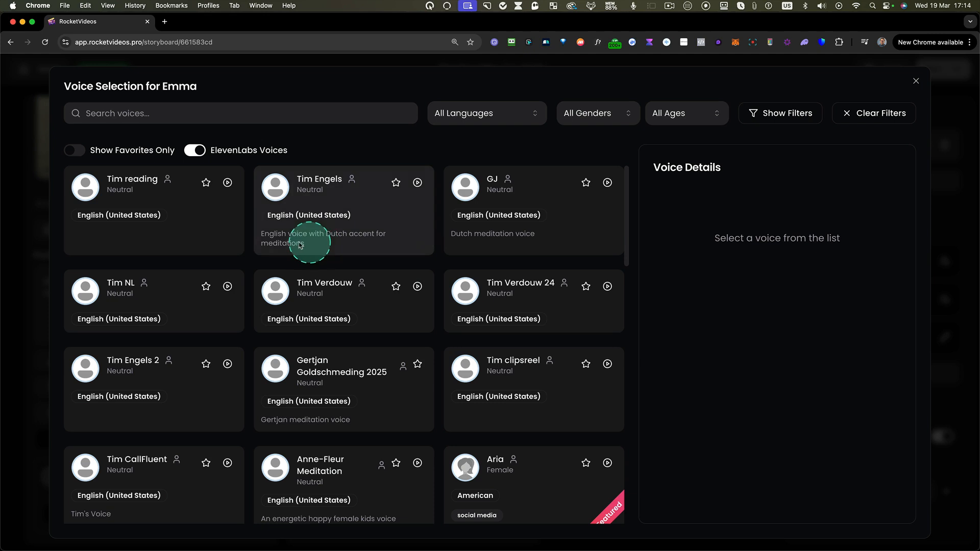
{"action": "left_click_drag", "start_coordinate": [88, 213], "coordinate": [631, 530]}
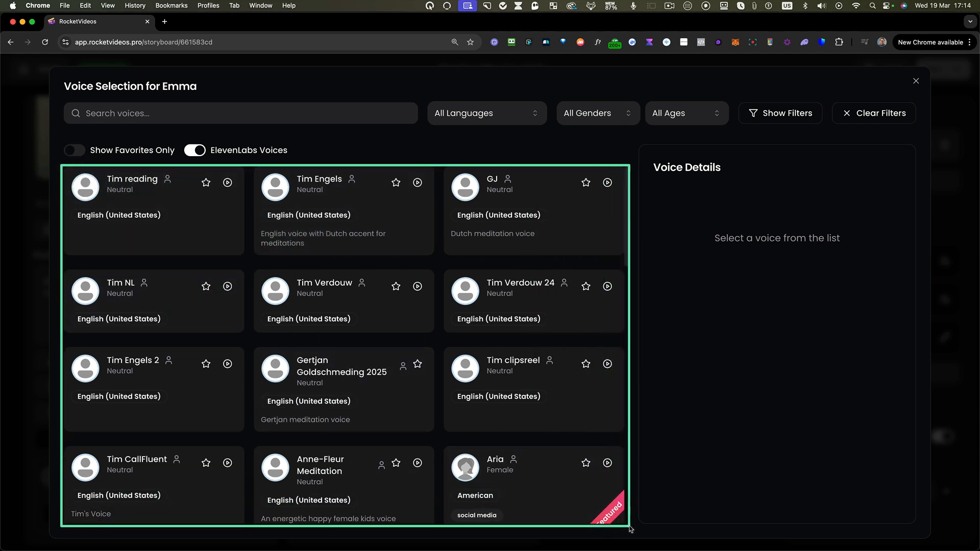
{"action": "key", "text": "ctrl"}
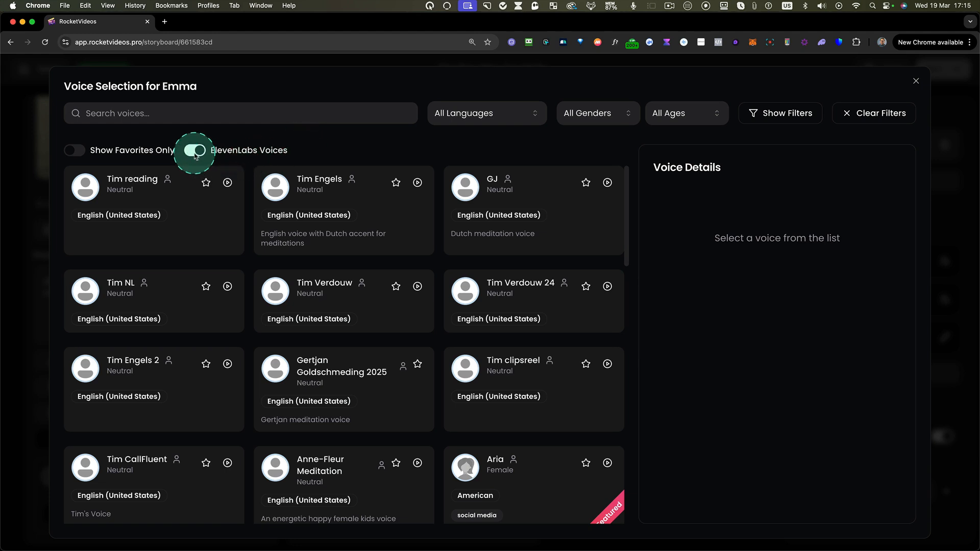
- Return to the standard voice list and assign the Emma Multilingual voice to Emma
{"action": "left_click", "coordinate": [77, 152]}
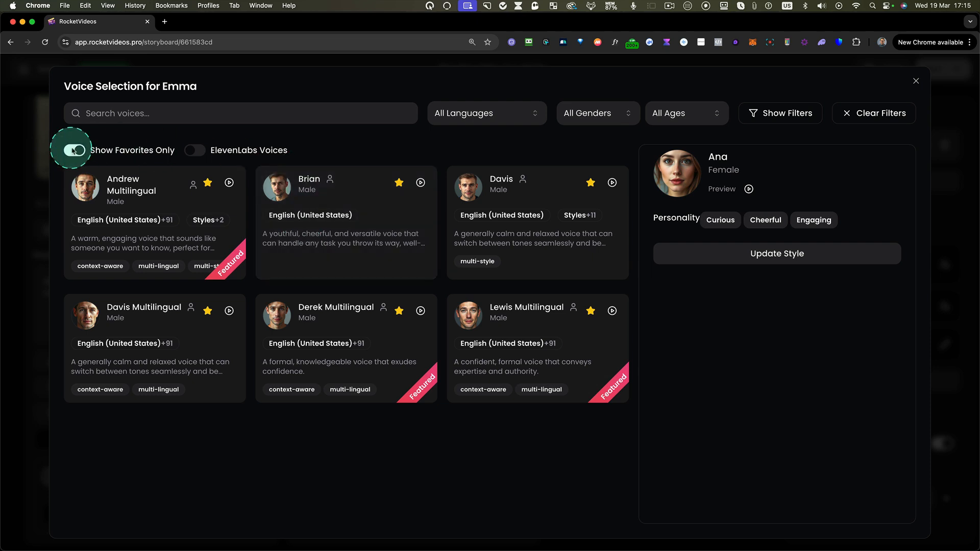
{"action": "left_click", "coordinate": [77, 153]}
{"action": "left_click", "coordinate": [593, 113]}
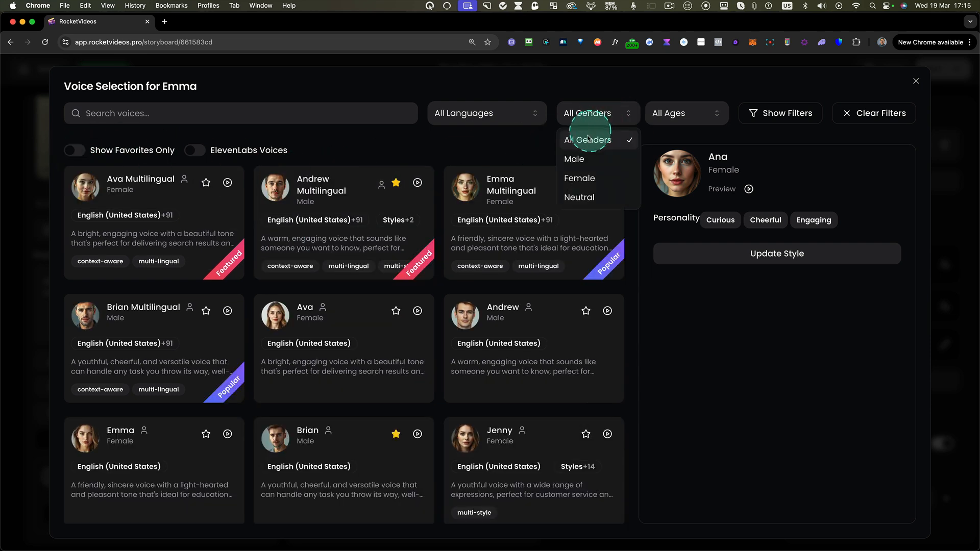
{"action": "left_click", "coordinate": [493, 198]}
{"action": "scroll", "coordinate": [565, 230], "scroll_direction": "down", "scroll_amount": 1}
{"action": "left_click", "coordinate": [568, 232]}
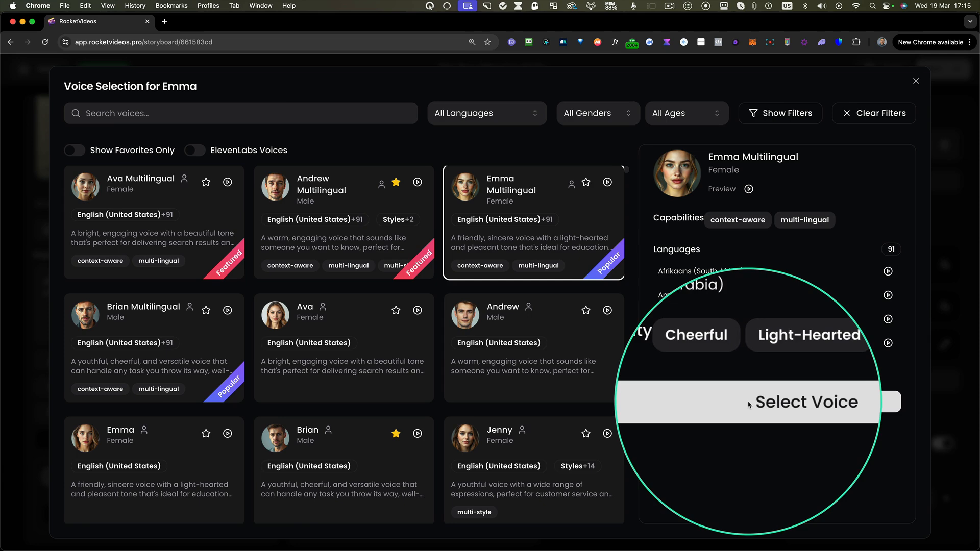
{"action": "left_click", "coordinate": [748, 403]}
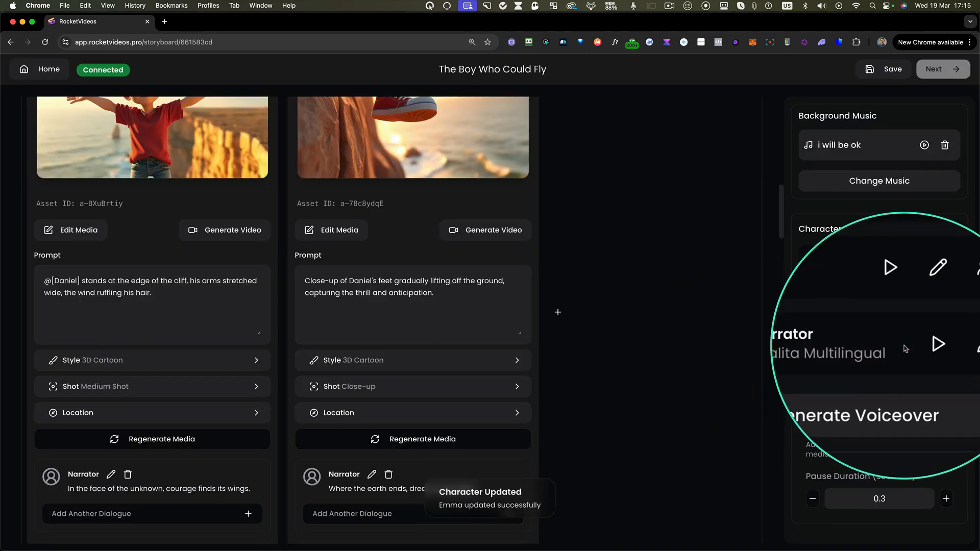
- Assign the favorite voice Lewis Multilingual to the Narrator and generate the storyboard's voiceover
{"action": "left_click", "coordinate": [947, 348]}
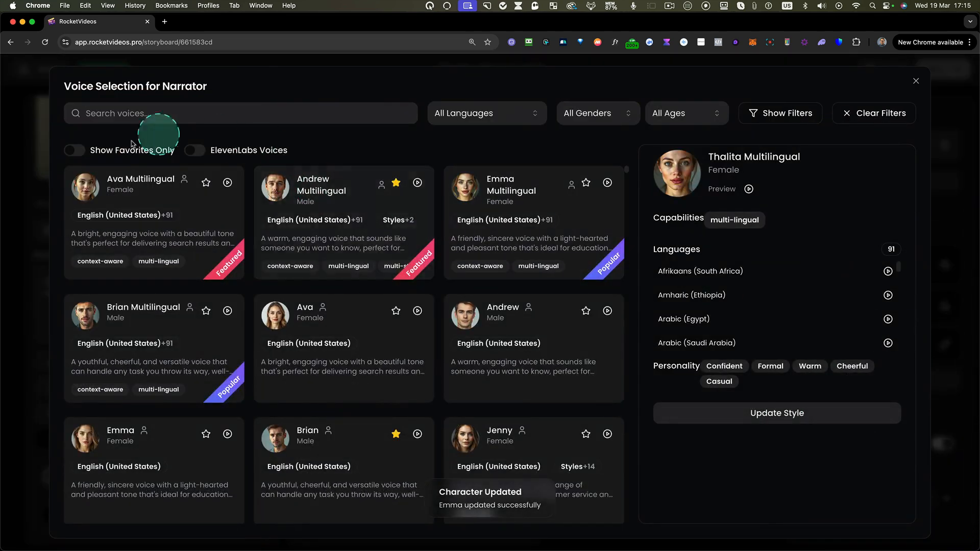
{"action": "left_click", "coordinate": [75, 150]}
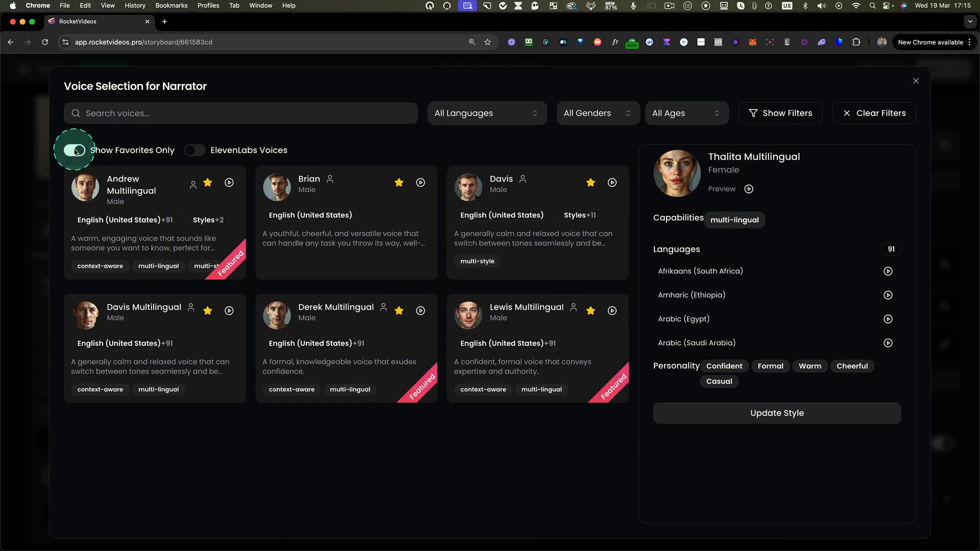
{"action": "left_click", "coordinate": [520, 326]}
{"action": "left_click", "coordinate": [752, 400]}
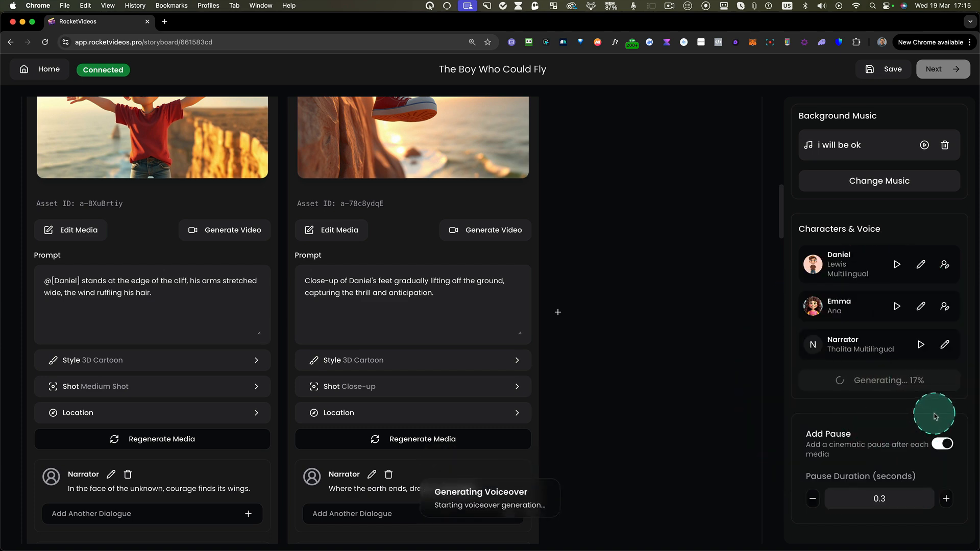
{"action": "scroll", "coordinate": [424, 326], "scroll_direction": "up", "scroll_amount": 10}
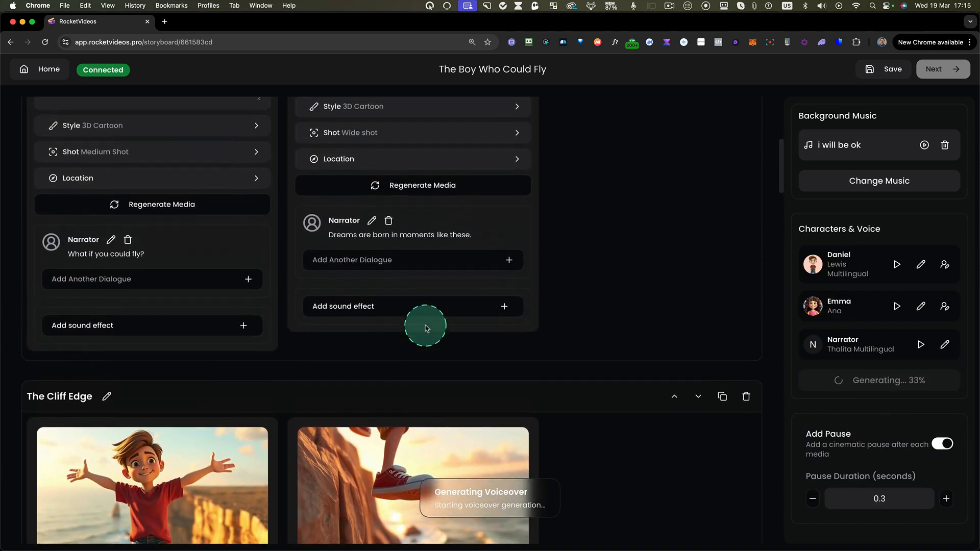
- Play back the generated narrator voiceover lines of both Dreamy Swing shots
{"action": "scroll", "coordinate": [427, 328], "scroll_direction": "up", "scroll_amount": 5}
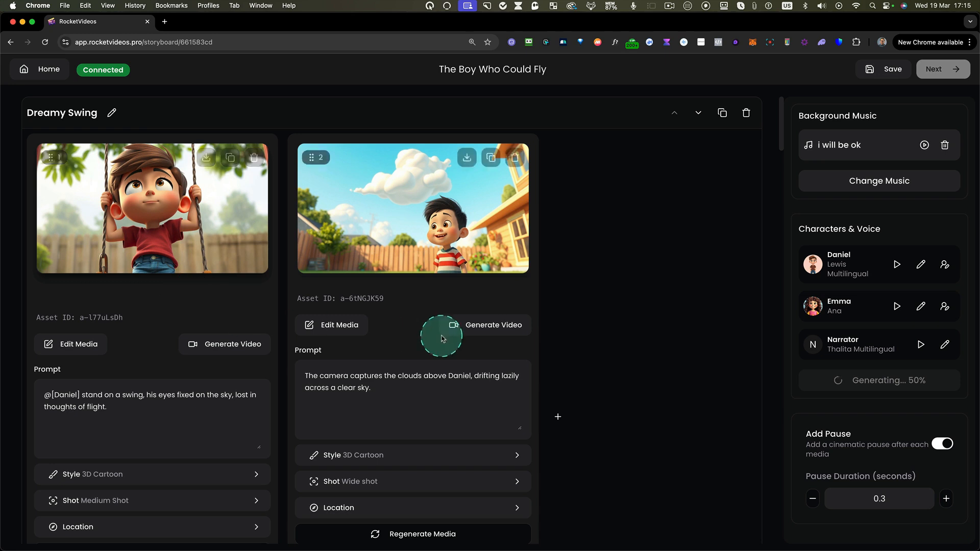
{"action": "scroll", "coordinate": [464, 332], "scroll_direction": "down", "scroll_amount": 2}
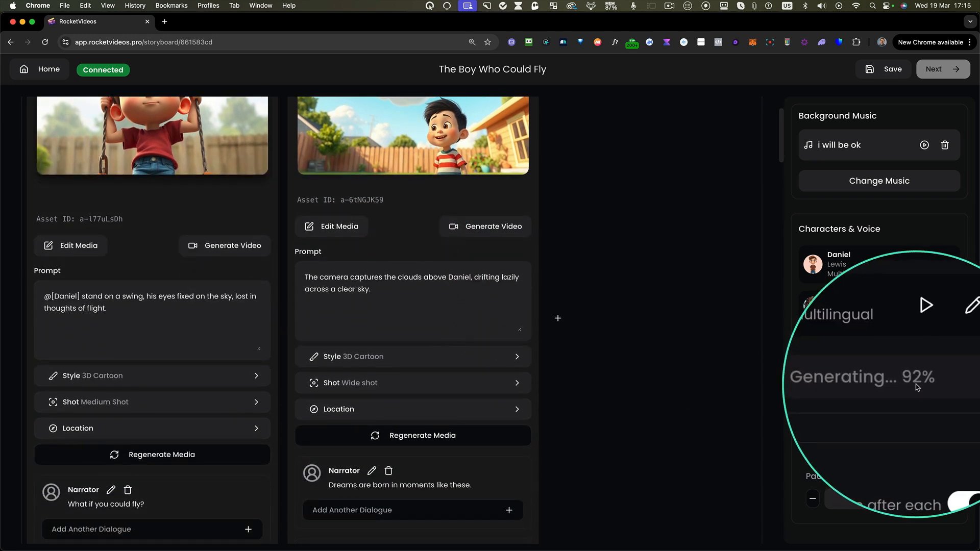
{"action": "scroll", "coordinate": [392, 264], "scroll_direction": "up", "scroll_amount": 2}
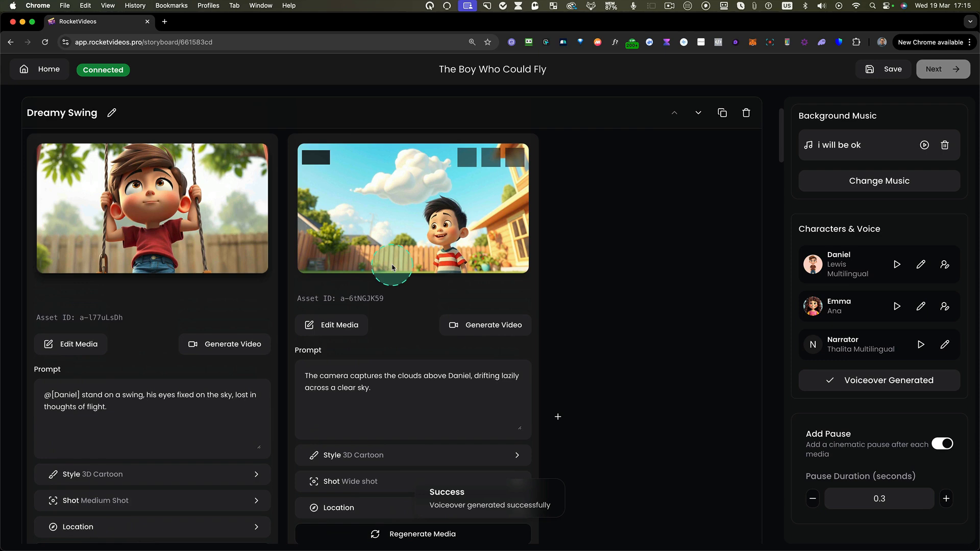
{"action": "scroll", "coordinate": [157, 305], "scroll_direction": "down", "scroll_amount": 4}
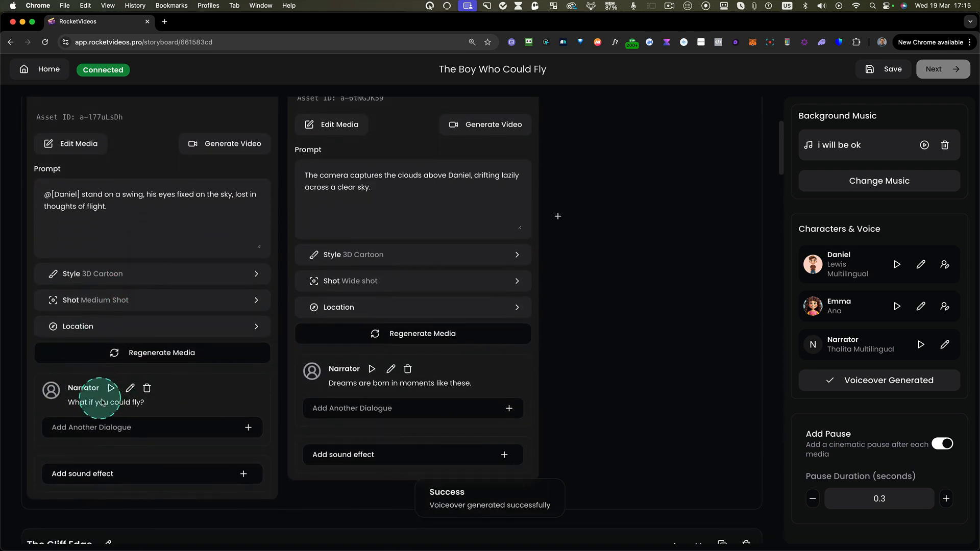
{"action": "left_click", "coordinate": [111, 390]}
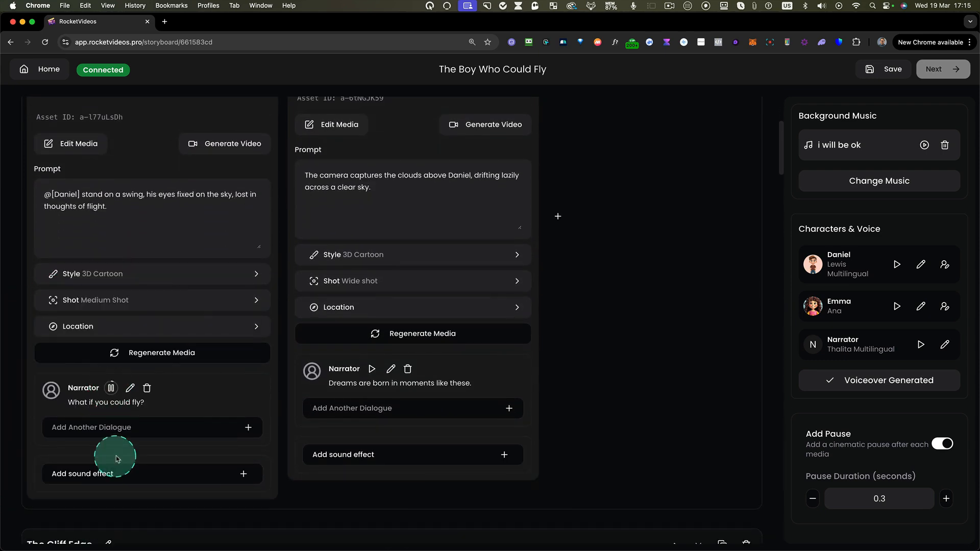
{"action": "left_click", "coordinate": [371, 368]}
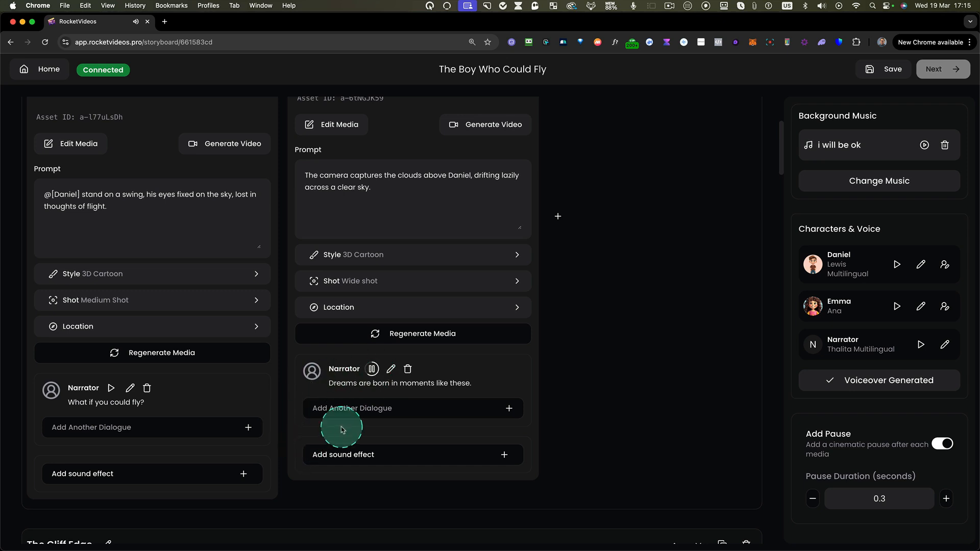
- View the dialogue editing options for the narrator line in the first Cliff Edge shot, close them without changes and return to Dreamy Swing
{"action": "scroll", "coordinate": [393, 429], "scroll_direction": "down", "scroll_amount": 2}
{"action": "scroll", "coordinate": [389, 393], "scroll_direction": "down", "scroll_amount": 4}
{"action": "scroll", "coordinate": [388, 393], "scroll_direction": "down", "scroll_amount": 10}
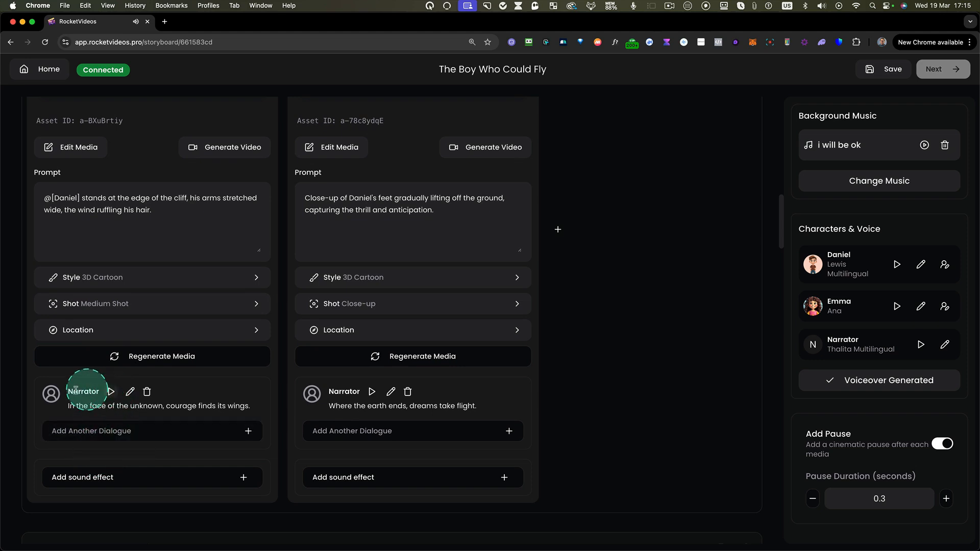
{"action": "left_click", "coordinate": [130, 391]}
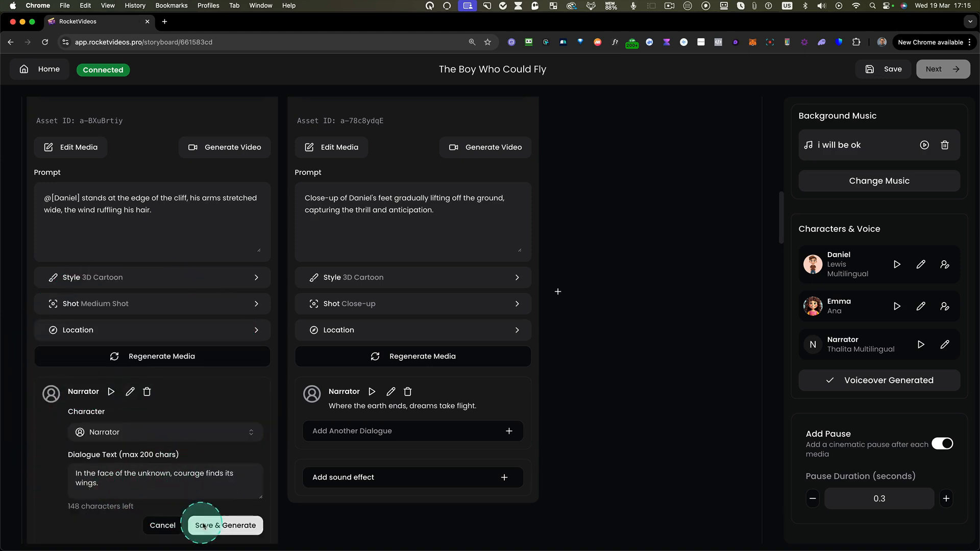
{"action": "left_click", "coordinate": [156, 526]}
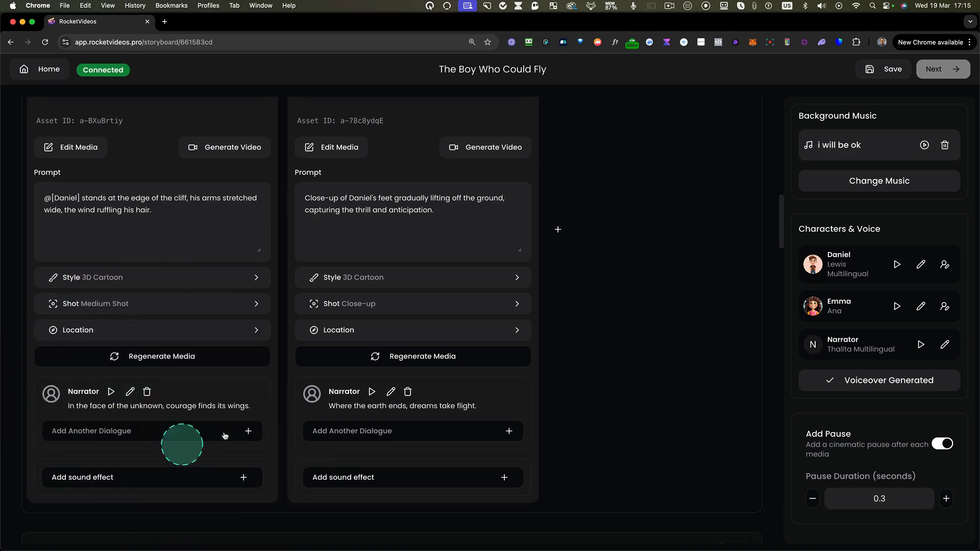
{"action": "scroll", "coordinate": [416, 352], "scroll_direction": "up", "scroll_amount": 3}
{"action": "scroll", "coordinate": [416, 352], "scroll_direction": "up", "scroll_amount": 15}
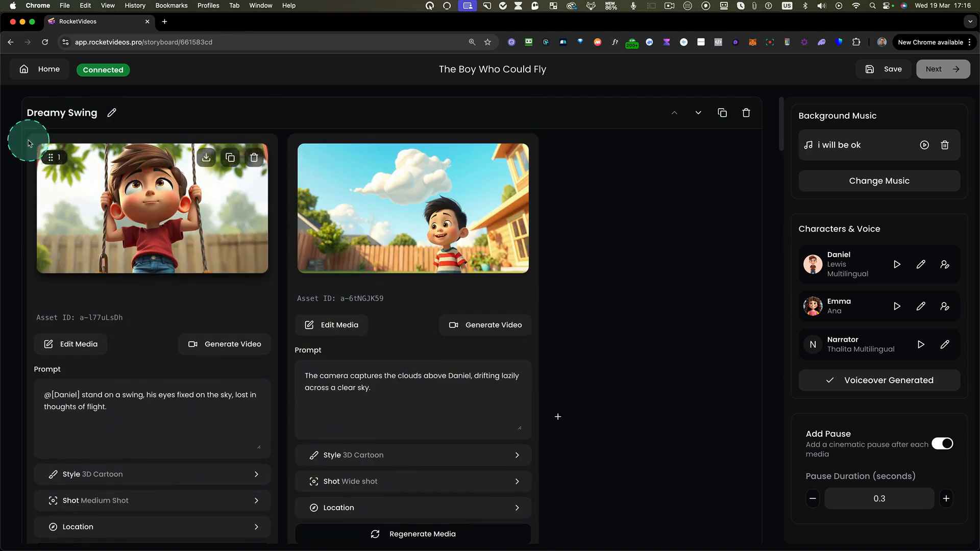
{"action": "left_click_drag", "start_coordinate": [28, 124], "coordinate": [280, 528]}
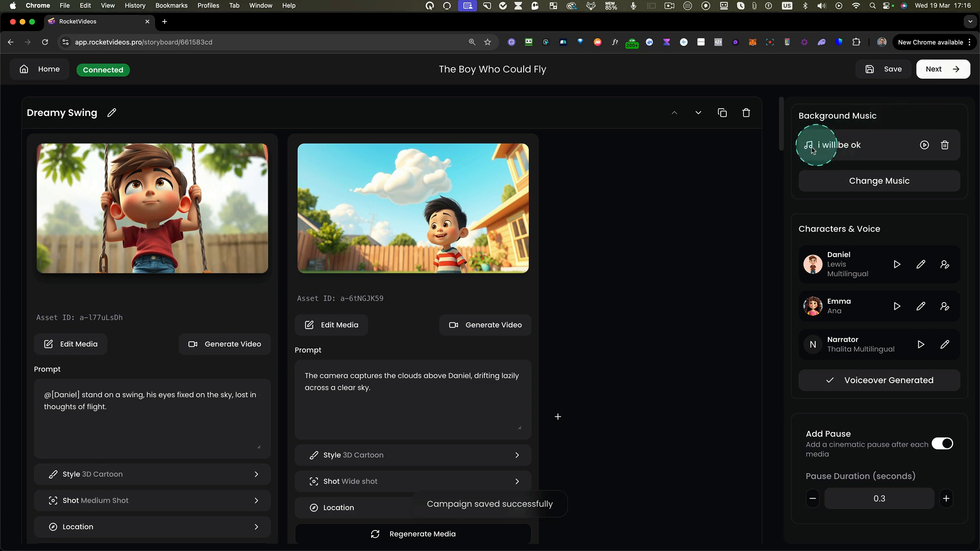
- Browse the background music library and close it without choosing another track
{"action": "left_click", "coordinate": [862, 182]}
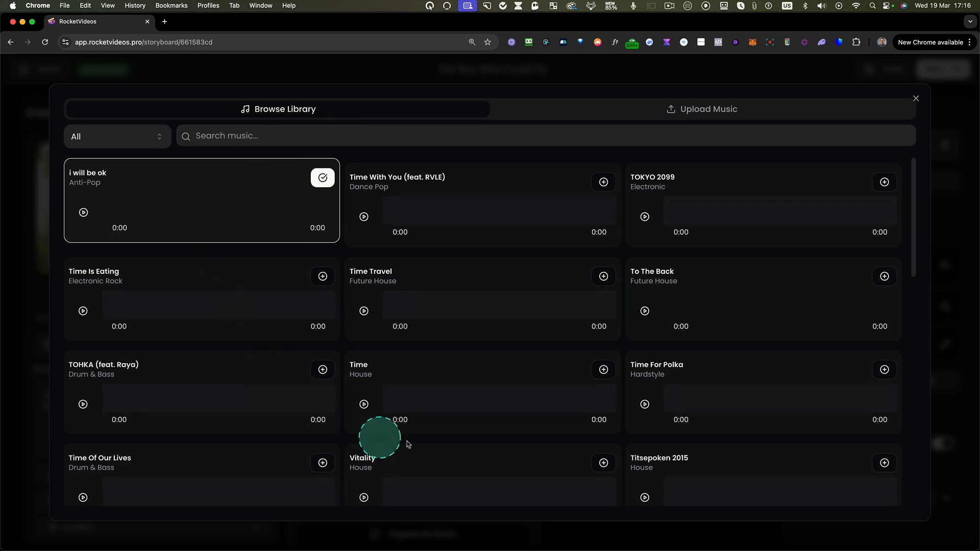
{"action": "scroll", "coordinate": [419, 233], "scroll_direction": "down", "scroll_amount": 3}
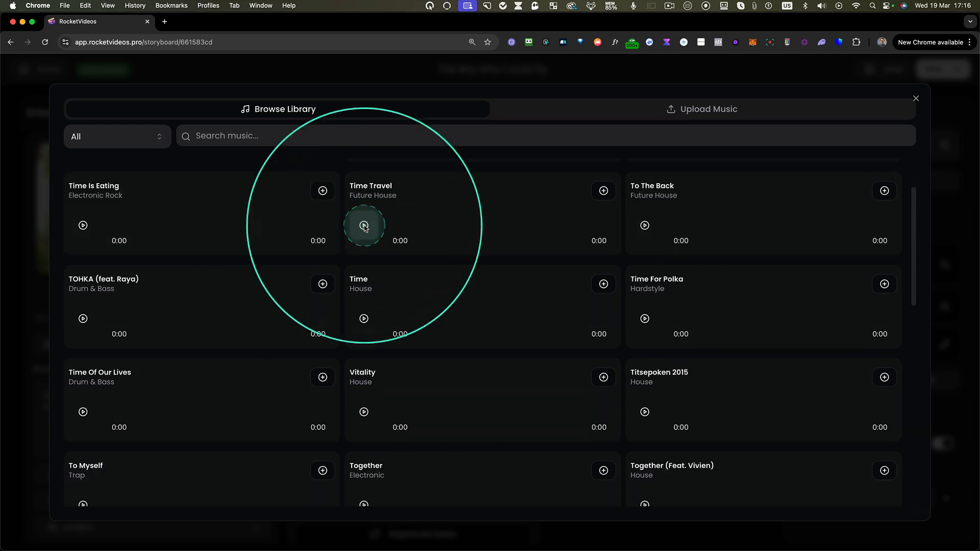
{"action": "left_click", "coordinate": [916, 100]}
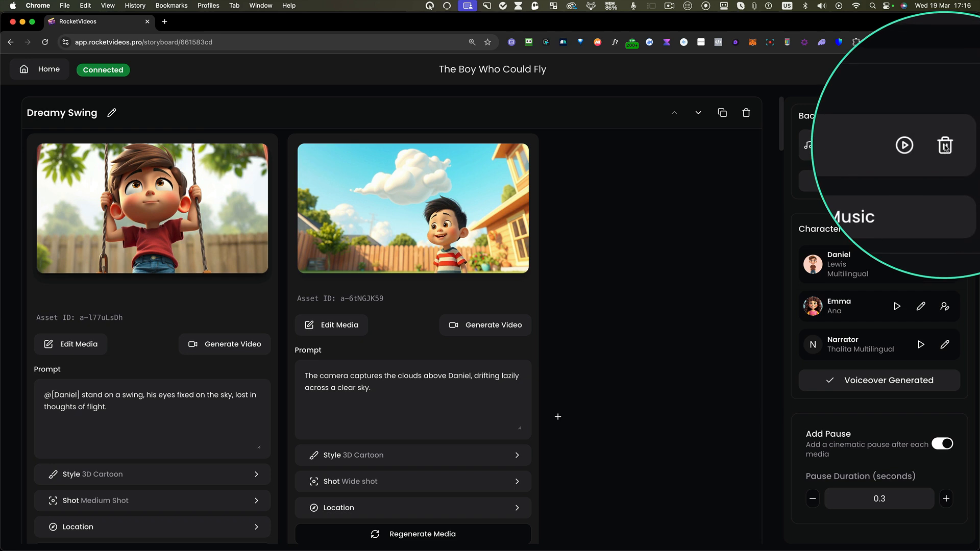
- Remove the background music track and save the storyboard
{"action": "left_click", "coordinate": [945, 146]}
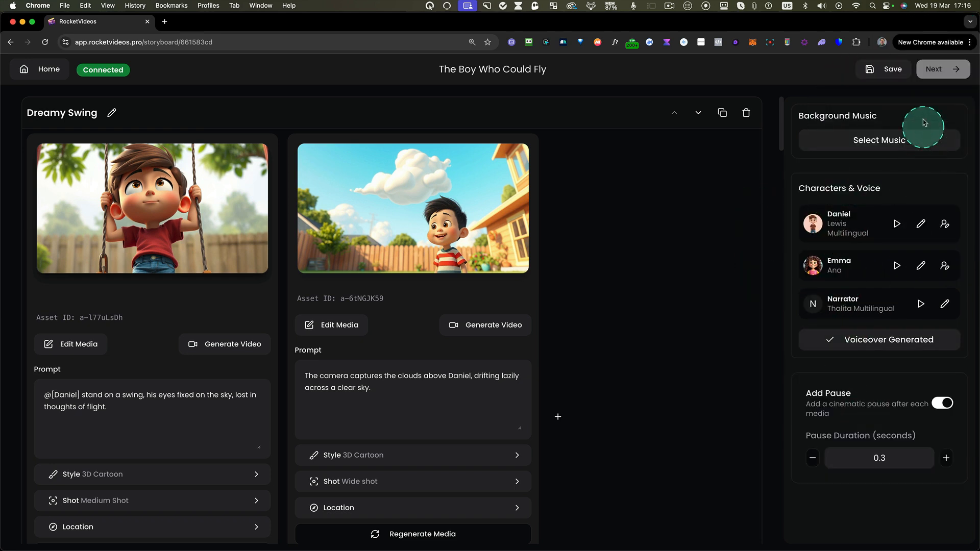
{"action": "left_click", "coordinate": [888, 69]}
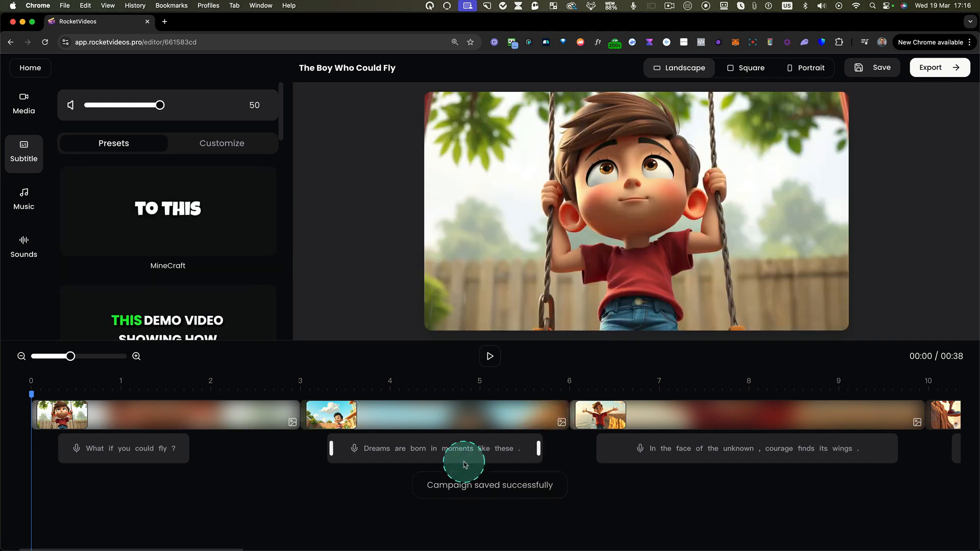
- Preview the assembled video from the start and again from about 21 seconds, and return the timeline view to its beginning
{"action": "left_click", "coordinate": [491, 357]}
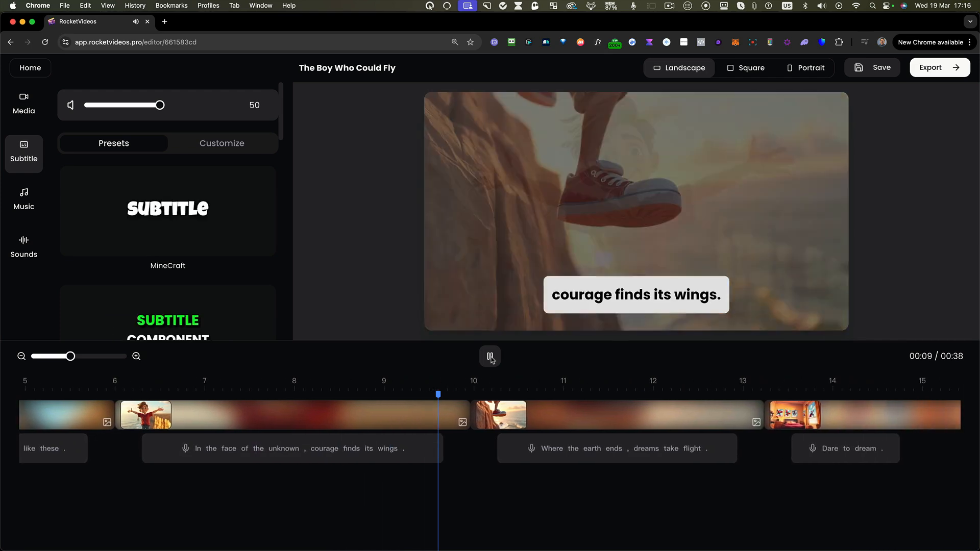
{"action": "left_click", "coordinate": [490, 357]}
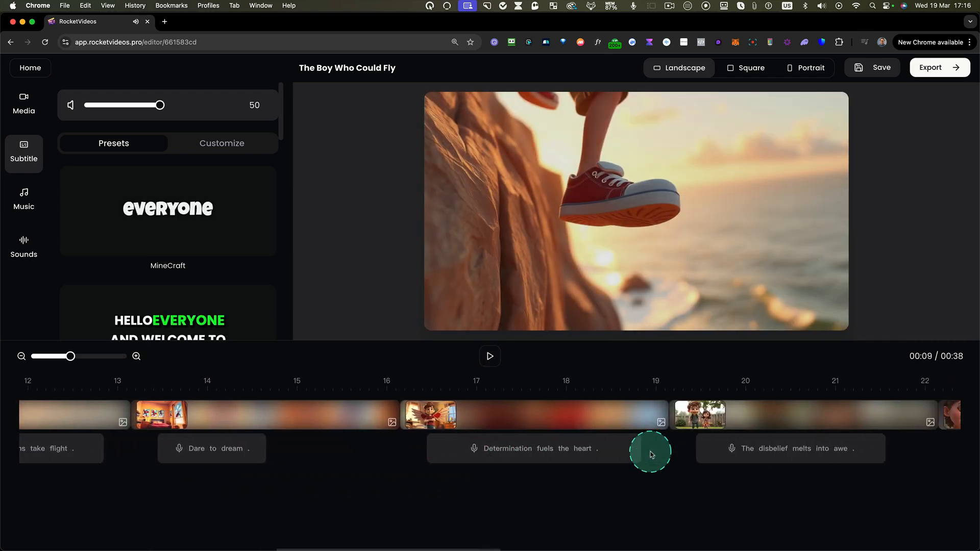
{"action": "scroll", "coordinate": [651, 454], "scroll_direction": "right", "scroll_amount": 5}
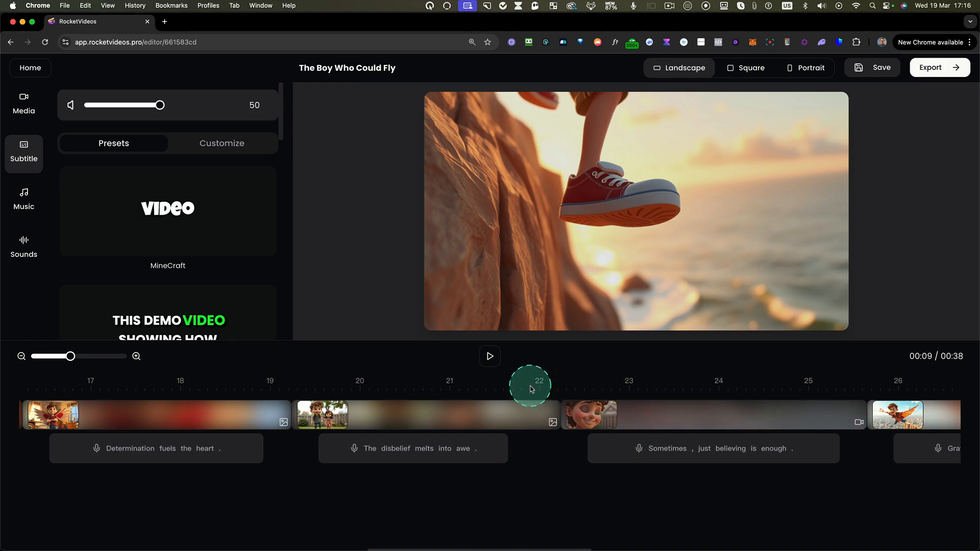
{"action": "left_click", "coordinate": [531, 389]}
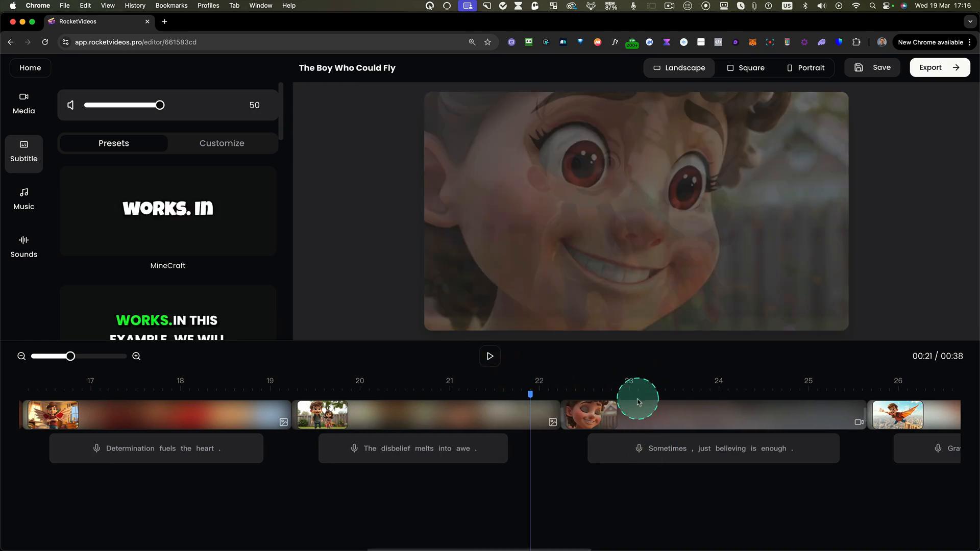
{"action": "left_click", "coordinate": [491, 356]}
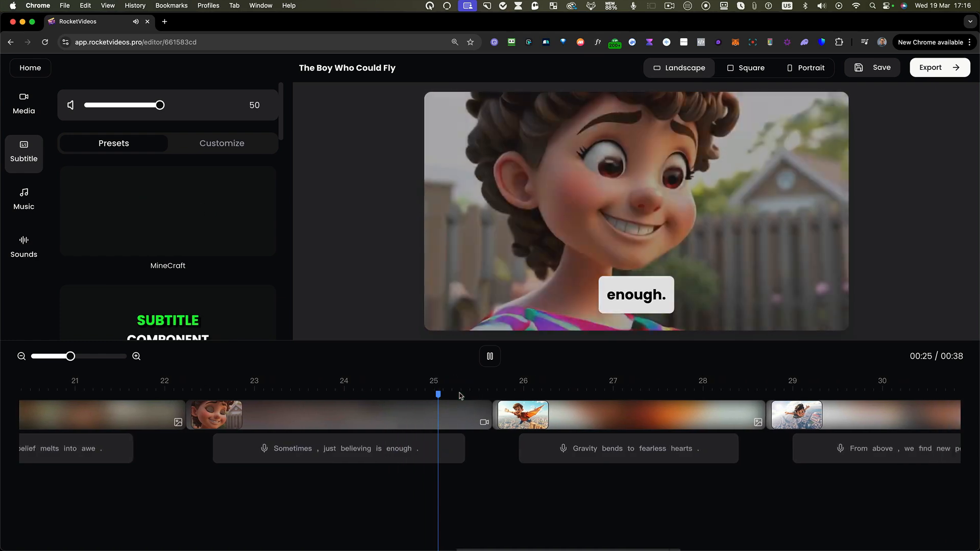
{"action": "left_click", "coordinate": [491, 356]}
{"action": "scroll", "coordinate": [351, 430], "scroll_direction": "left", "scroll_amount": 20}
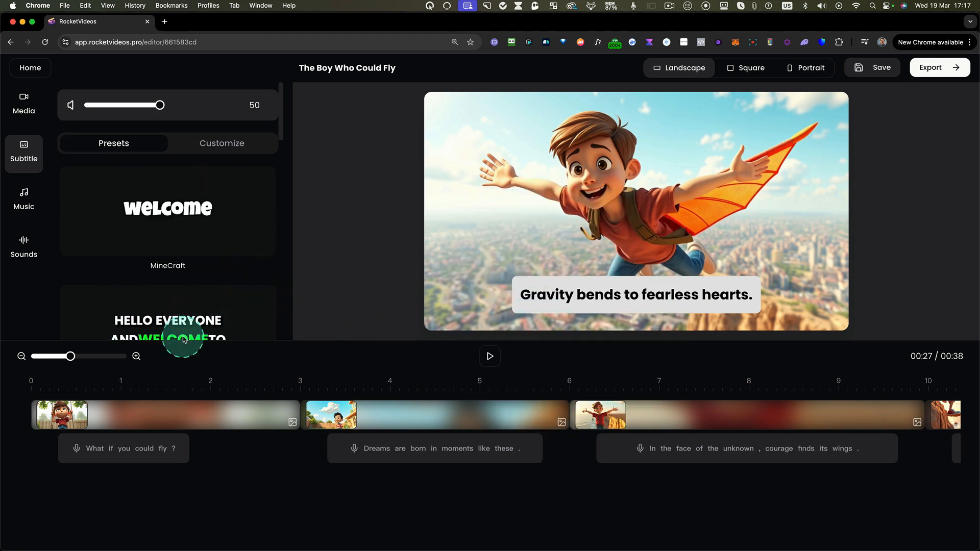
- Try the Barb preset and the green preset below it on the subtitles, and reapply the Deep preset
{"action": "left_click", "coordinate": [189, 330]}
{"action": "left_click", "coordinate": [179, 263]}
{"action": "left_click_drag", "start_coordinate": [282, 134], "coordinate": [245, 199]}
{"action": "left_click", "coordinate": [214, 230]}
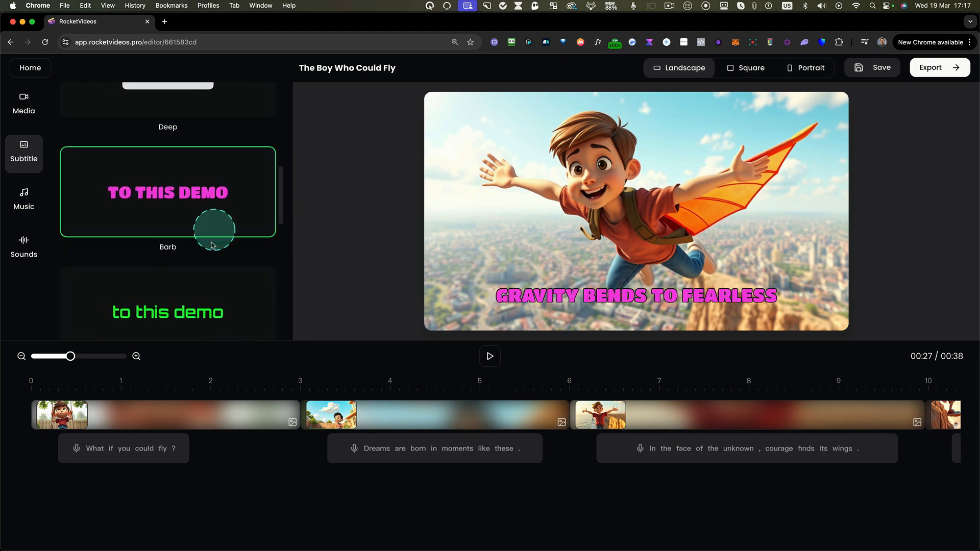
{"action": "left_click", "coordinate": [184, 317]}
{"action": "scroll", "coordinate": [212, 192], "scroll_direction": "up", "scroll_amount": 5}
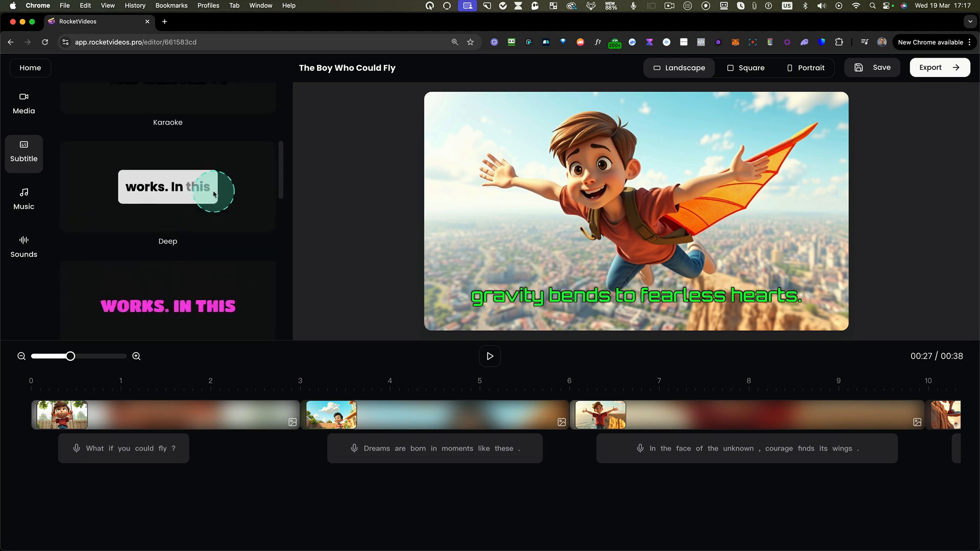
{"action": "left_click", "coordinate": [148, 249]}
{"action": "scroll", "coordinate": [212, 217], "scroll_direction": "up", "scroll_amount": 4}
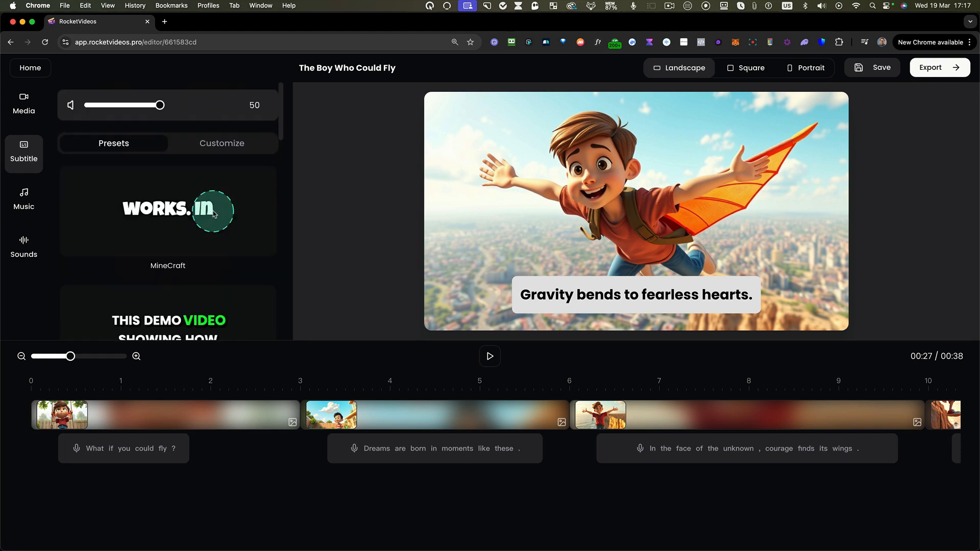
- Customize the subtitle text to be italic, uppercase and center-aligned
{"action": "left_click", "coordinate": [237, 142]}
{"action": "left_click", "coordinate": [164, 256]}
{"action": "scroll", "coordinate": [164, 257], "scroll_direction": "down", "scroll_amount": 2}
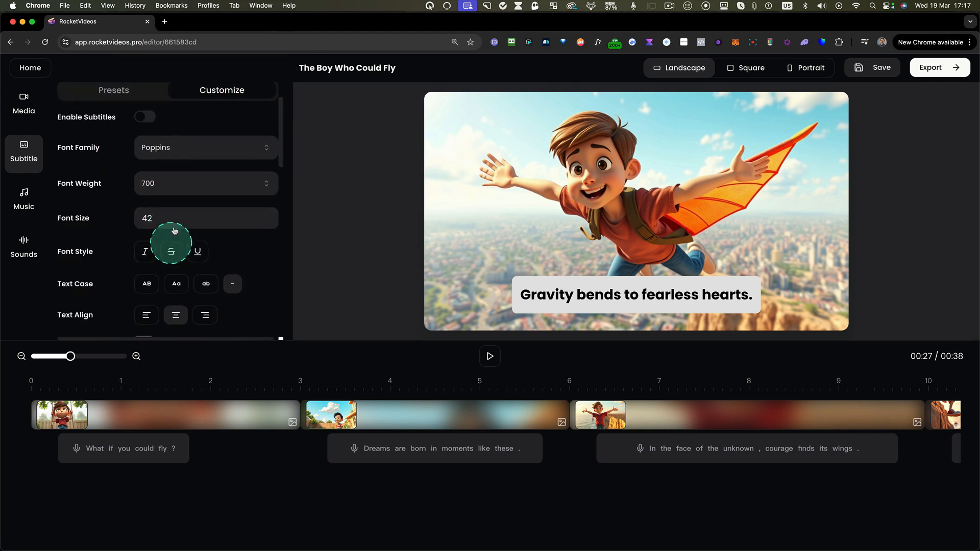
{"action": "scroll", "coordinate": [148, 193], "scroll_direction": "down", "scroll_amount": 3}
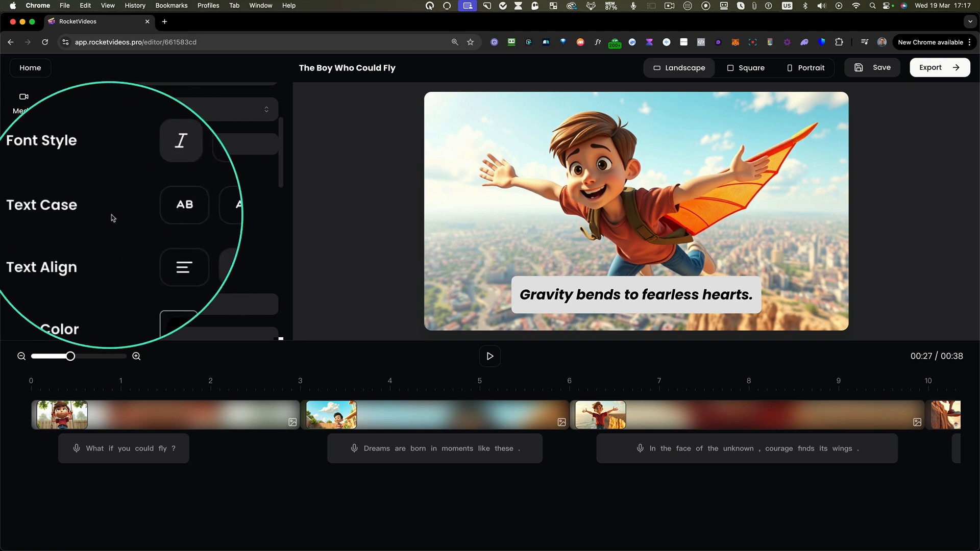
{"action": "left_click", "coordinate": [150, 211]}
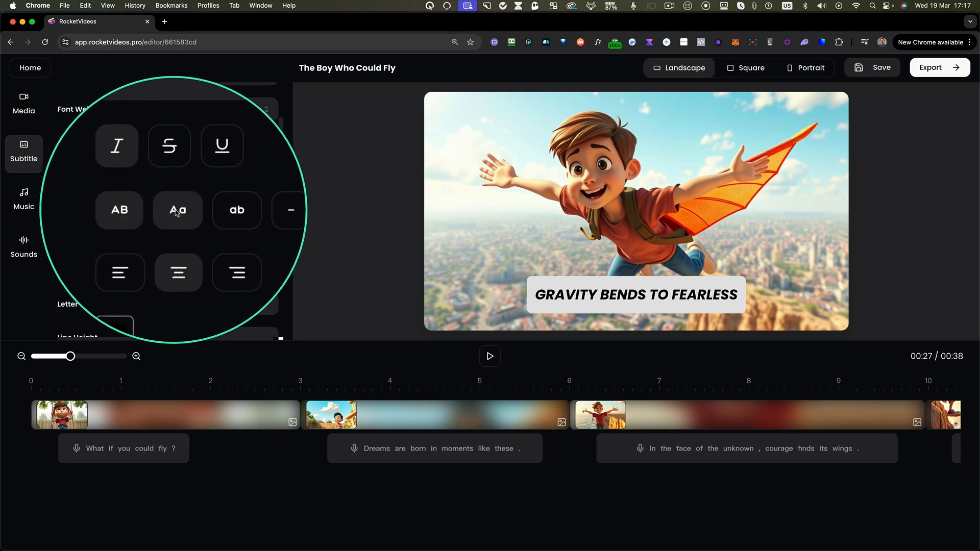
{"action": "left_click", "coordinate": [153, 234]}
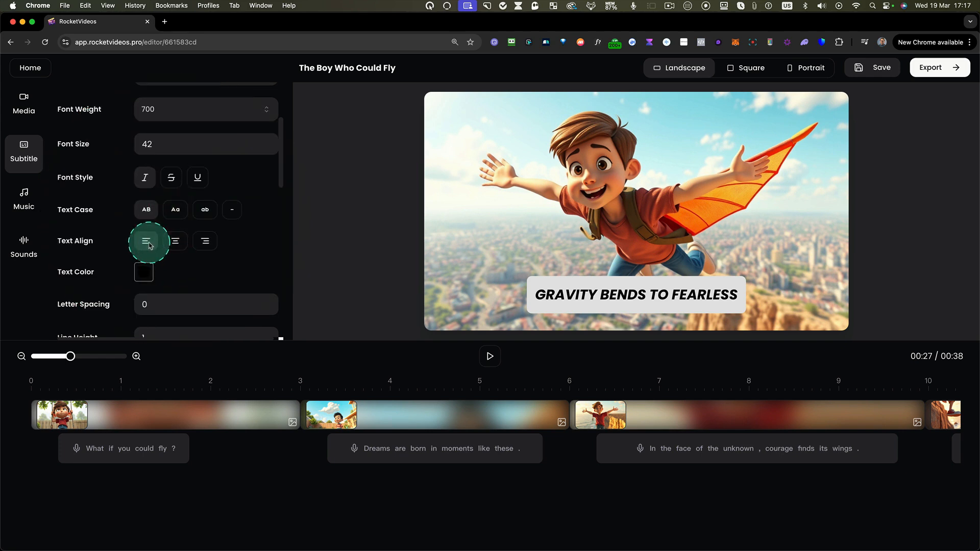
{"action": "left_click", "coordinate": [181, 244]}
- Set the subtitle text color to red #de0909
{"action": "scroll", "coordinate": [153, 240], "scroll_direction": "down", "scroll_amount": 2}
{"action": "left_click", "coordinate": [135, 217]}
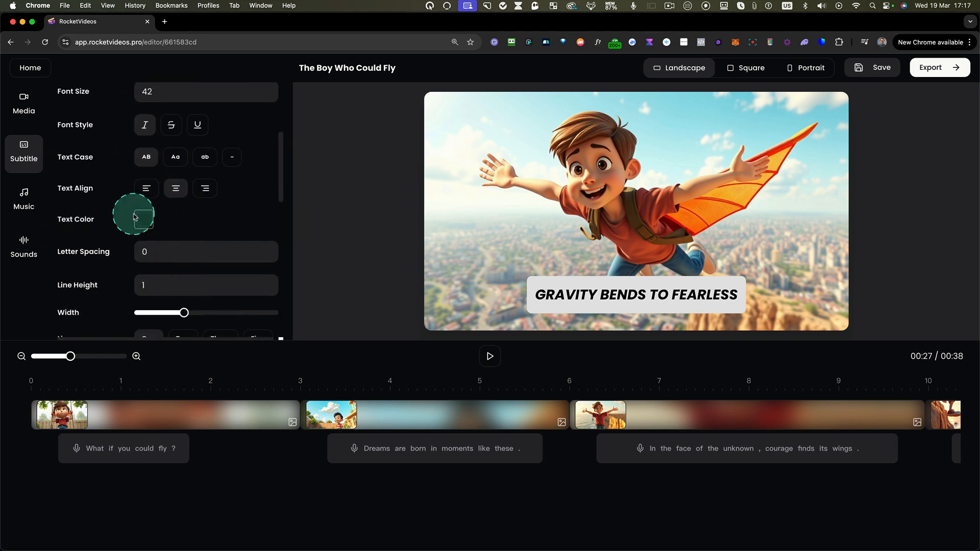
{"action": "left_click", "coordinate": [195, 256]}
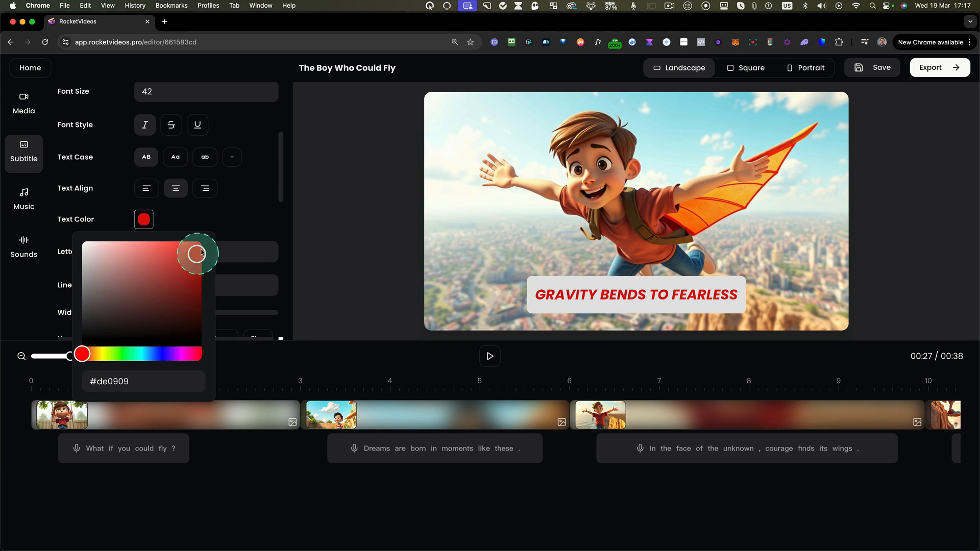
{"action": "left_click", "coordinate": [230, 218]}
{"action": "scroll", "coordinate": [237, 219], "scroll_direction": "down", "scroll_amount": 3}
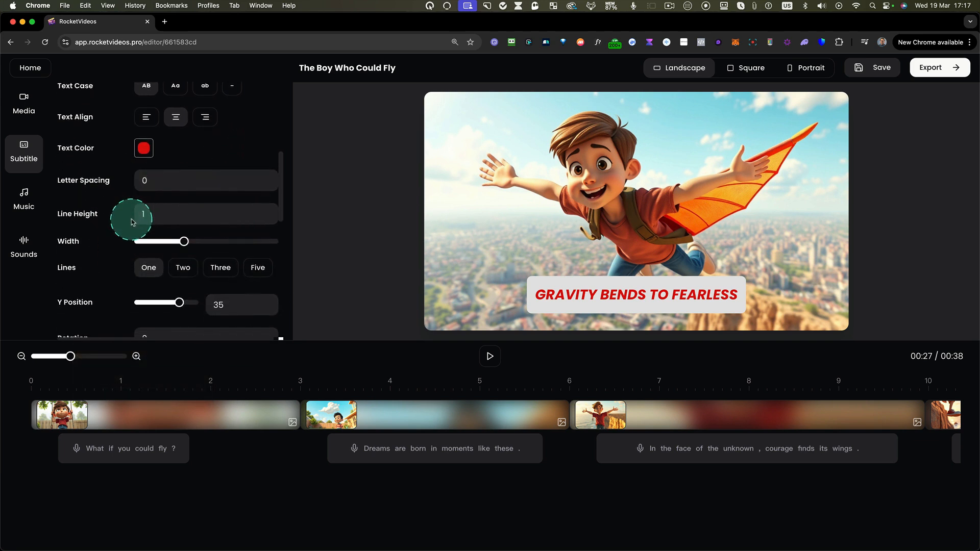
- Widen the subtitle area to a little over half of its width range so the whole sentence fits on one line
{"action": "scroll", "coordinate": [135, 220], "scroll_direction": "down", "scroll_amount": 2}
{"action": "left_click_drag", "start_coordinate": [183, 191], "coordinate": [199, 192]}
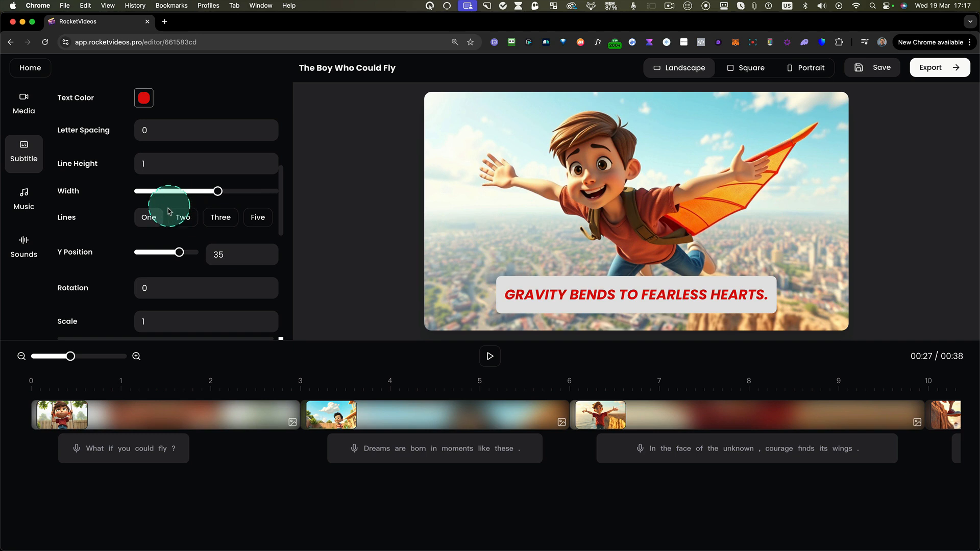
{"action": "scroll", "coordinate": [171, 216], "scroll_direction": "down", "scroll_amount": 1}
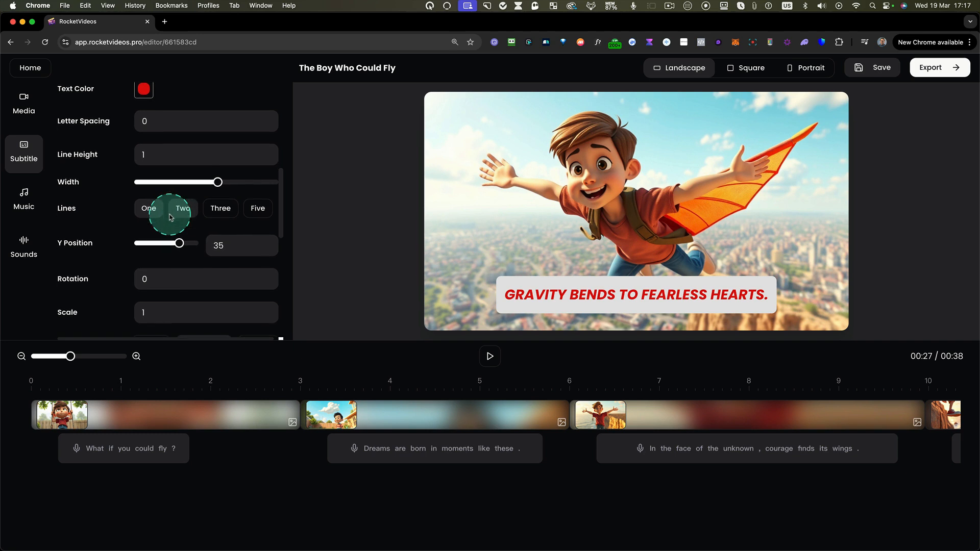
{"action": "scroll", "coordinate": [180, 219], "scroll_direction": "down", "scroll_amount": 1}
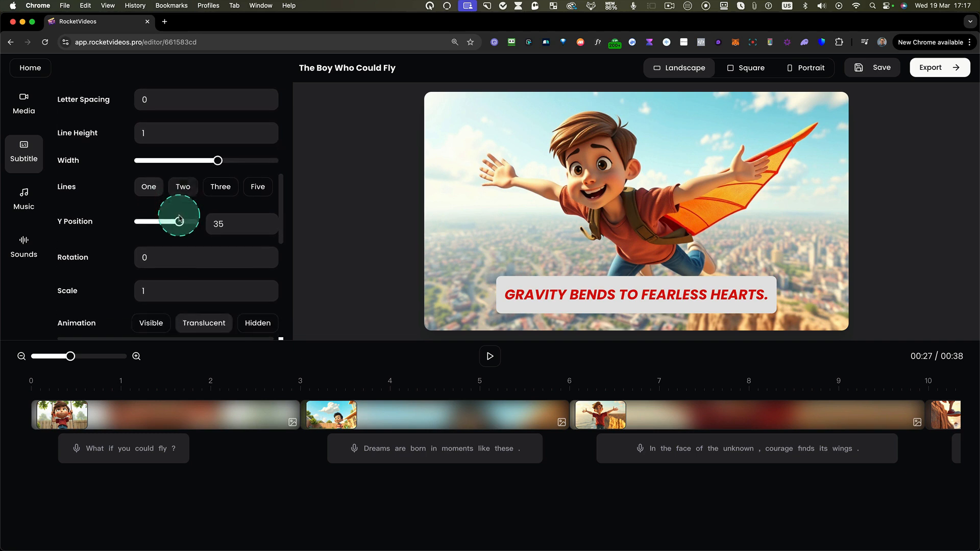
- Try showing the subtitles on three lines and switch them back to one line
{"action": "left_click", "coordinate": [221, 188]}
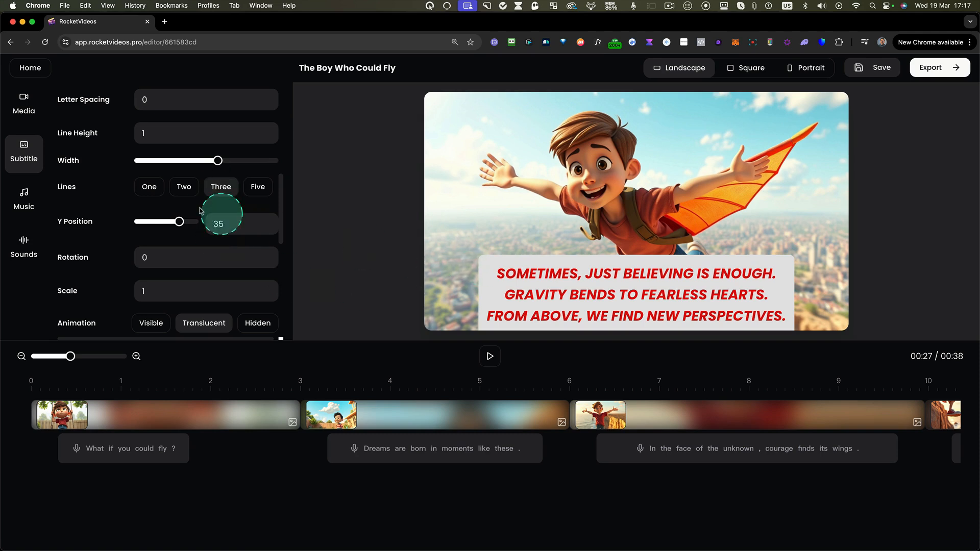
{"action": "left_click", "coordinate": [160, 190]}
{"action": "left_click", "coordinate": [175, 240]}
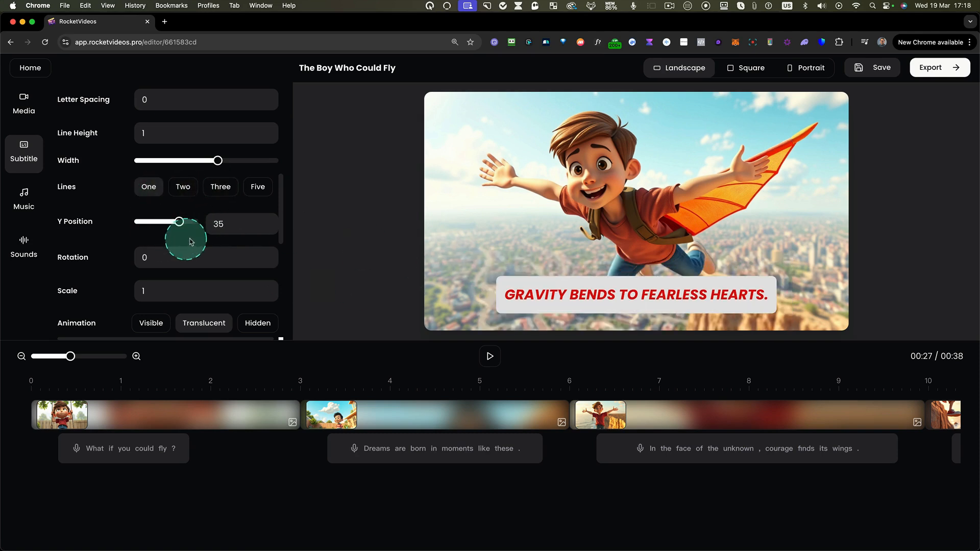
- Set the subtitle animation to Hidden and the page animation to Fade
{"action": "scroll", "coordinate": [195, 249], "scroll_direction": "down", "scroll_amount": 3}
{"action": "left_click", "coordinate": [154, 179]}
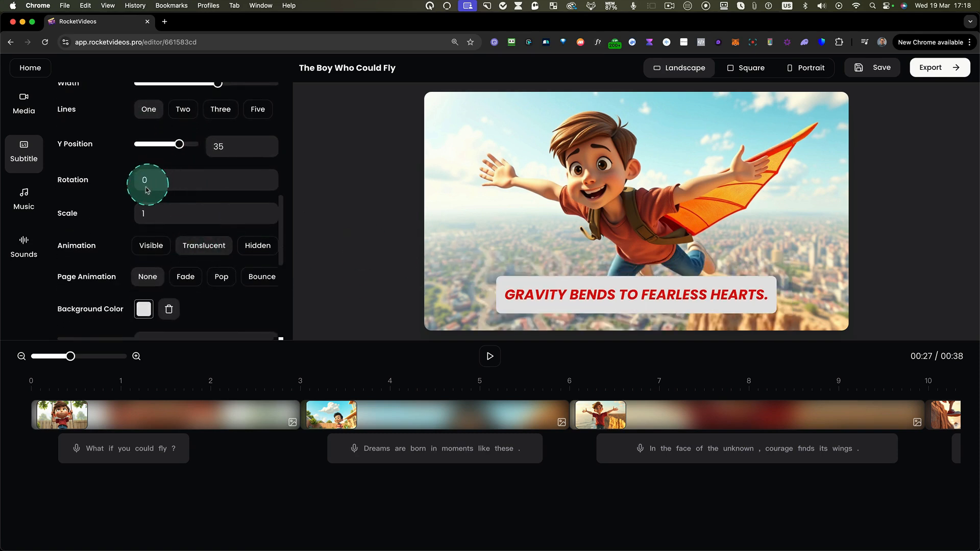
{"action": "scroll", "coordinate": [148, 219], "scroll_direction": "down", "scroll_amount": 1}
{"action": "left_click", "coordinate": [155, 219]}
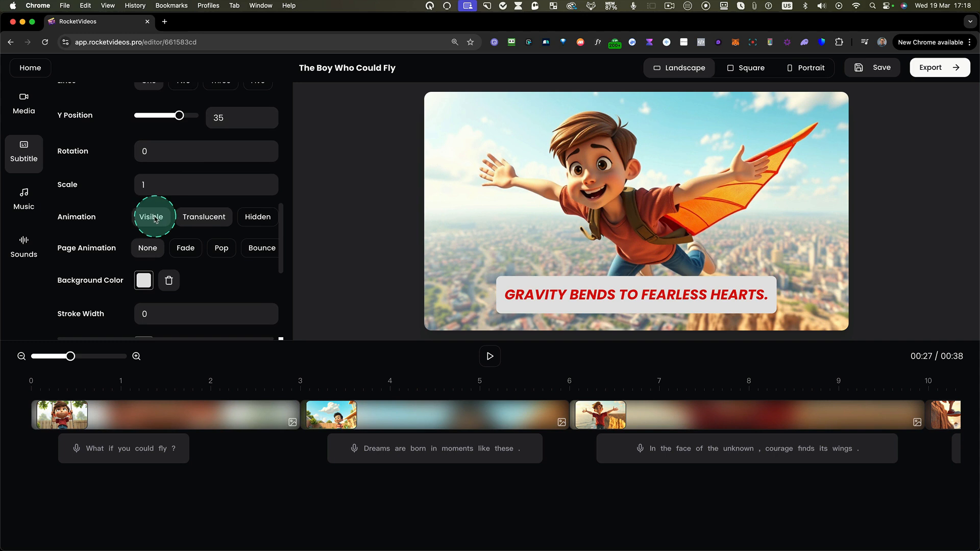
{"action": "left_click", "coordinate": [155, 217]}
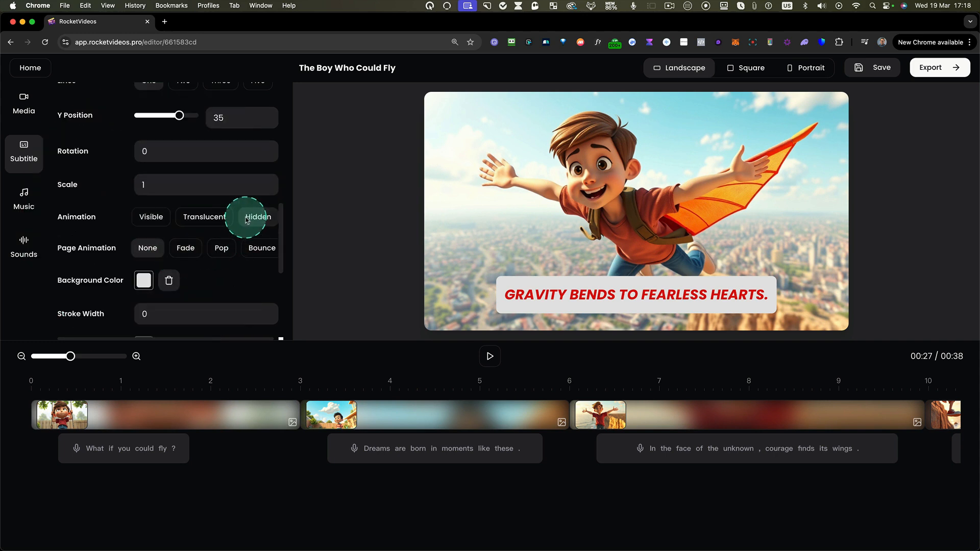
{"action": "scroll", "coordinate": [192, 251], "scroll_direction": "down", "scroll_amount": 2}
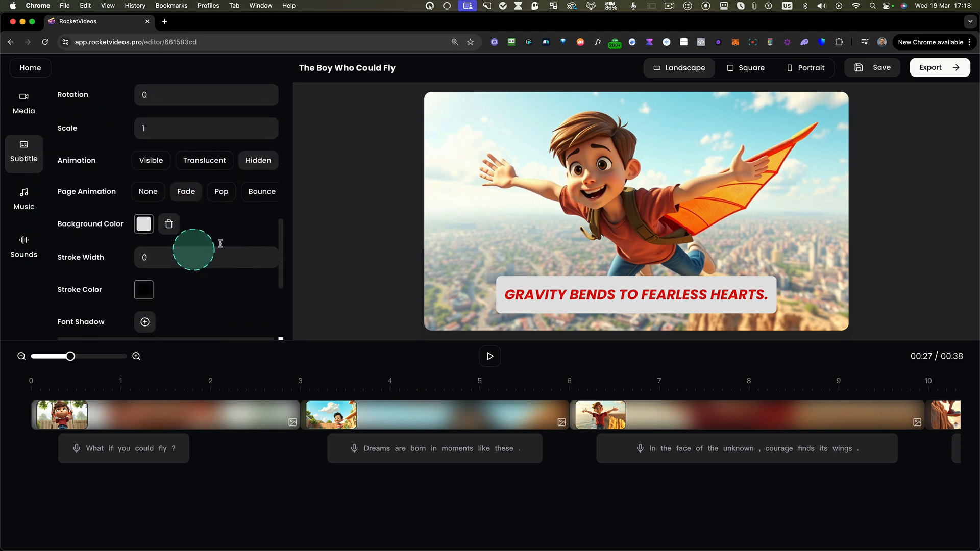
{"action": "scroll", "coordinate": [229, 243], "scroll_direction": "down", "scroll_amount": 3}
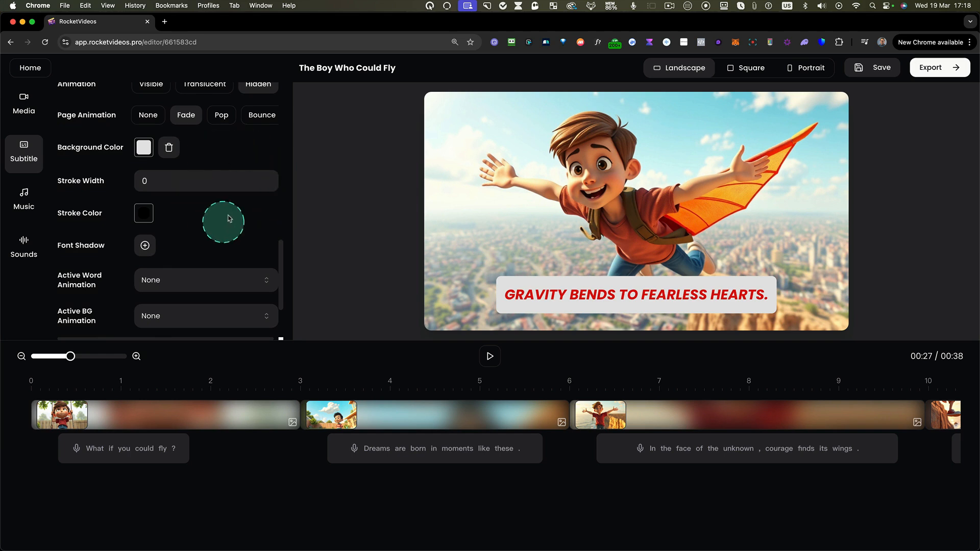
- Add a near-black #0a0a0a font shadow to the subtitles with X 1, Y 1 and blur 3
{"action": "scroll", "coordinate": [228, 215], "scroll_direction": "down", "scroll_amount": 1}
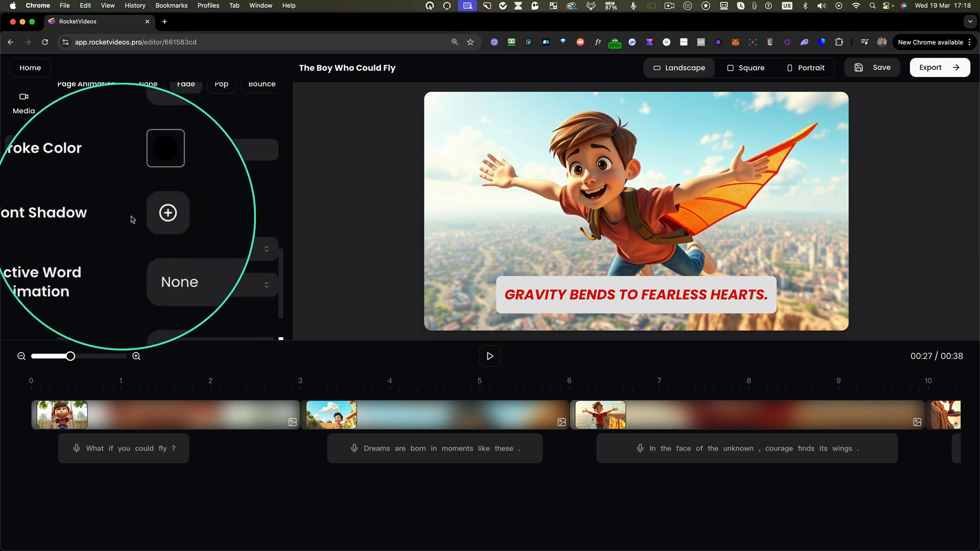
{"action": "left_click", "coordinate": [148, 215]}
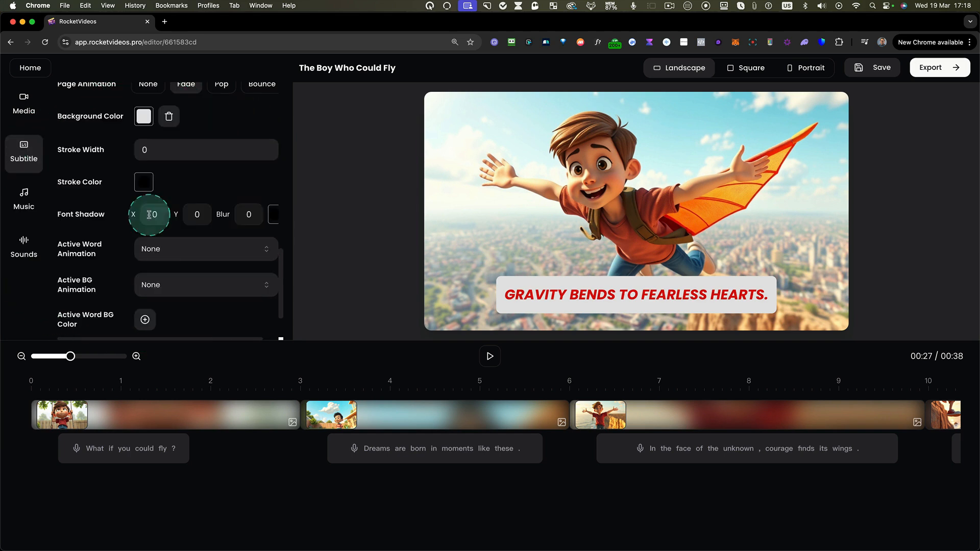
{"action": "left_click", "coordinate": [273, 214]}
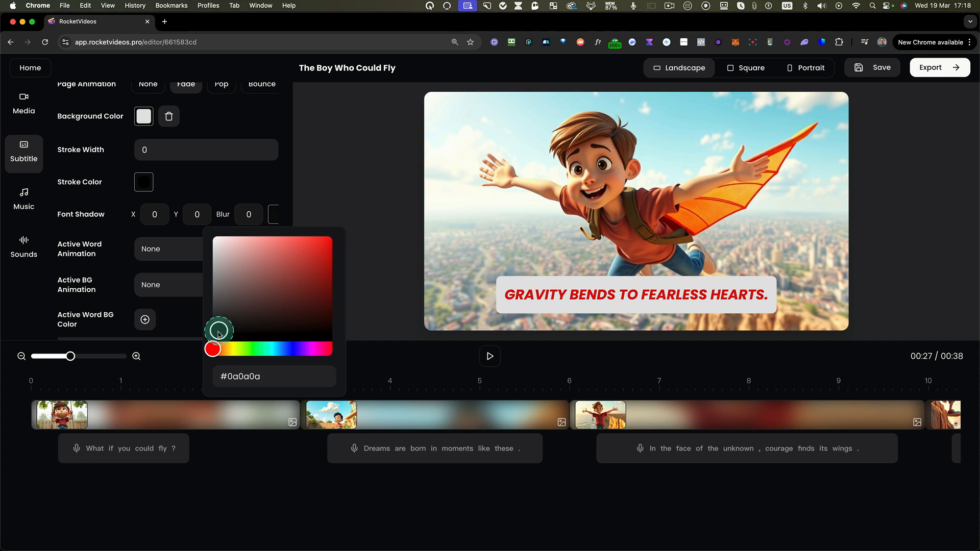
{"action": "left_click", "coordinate": [253, 223]}
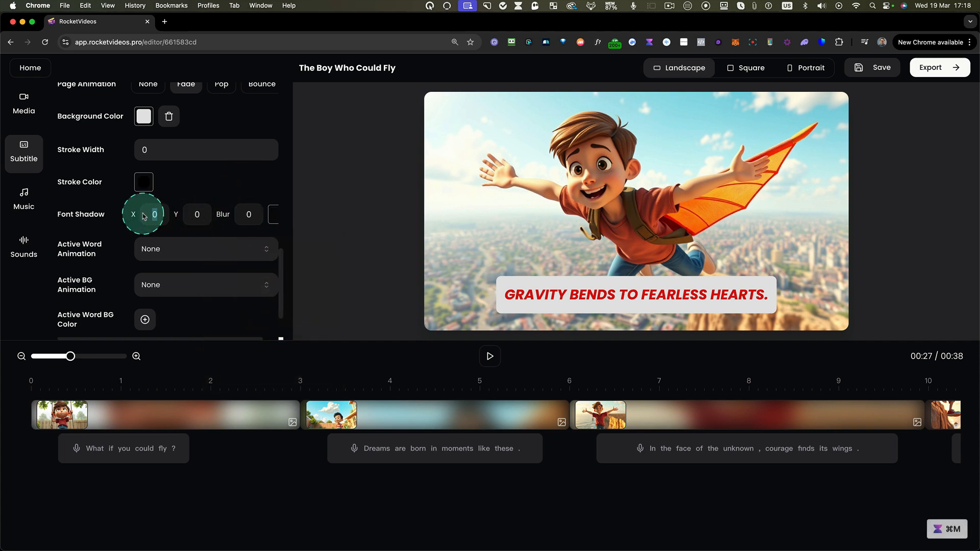
{"action": "type", "text": "1"}
{"action": "left_click", "coordinate": [199, 218]}
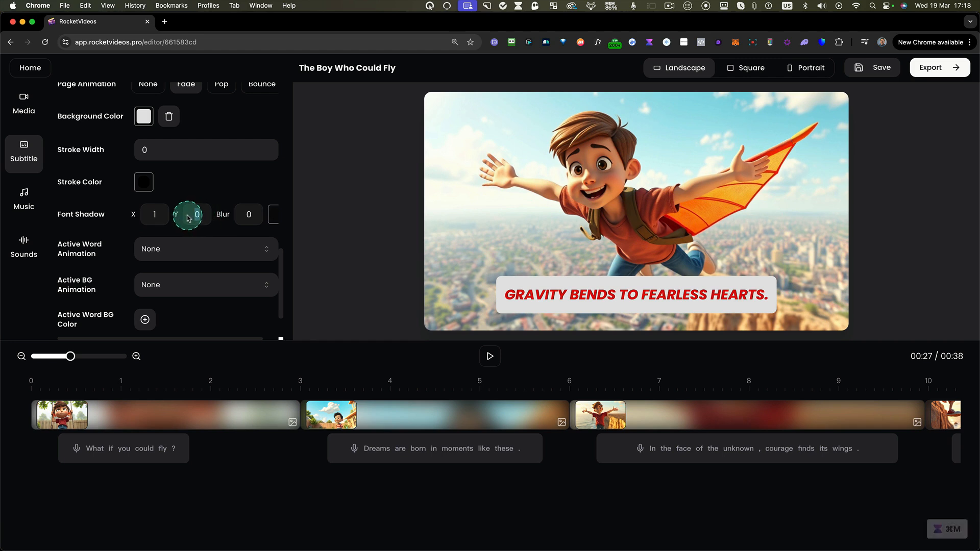
{"action": "type", "text": "1"}
{"action": "left_click", "coordinate": [256, 222]}
{"action": "type", "text": "3"}
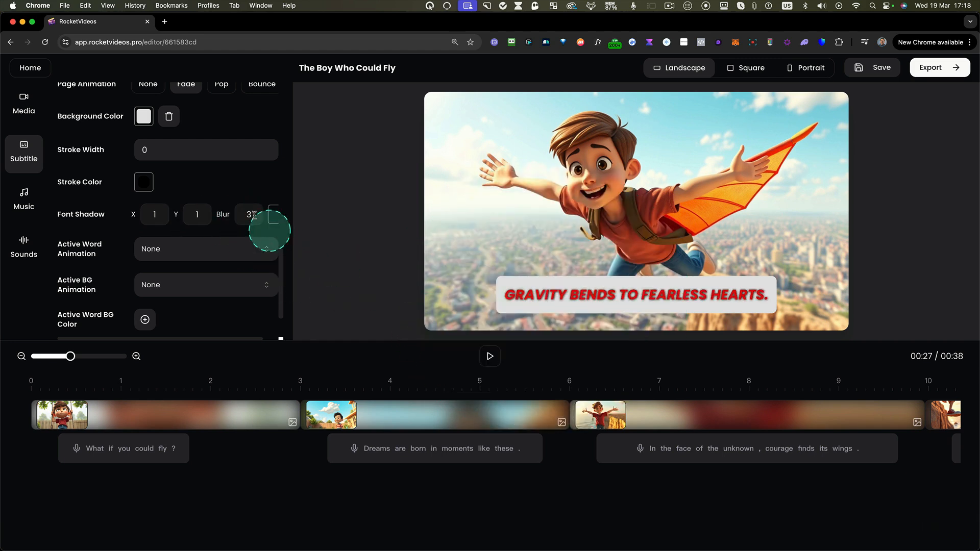
- Set the subtitles' active word animation to Pop and preview the video from the start
{"action": "left_click", "coordinate": [164, 251]}
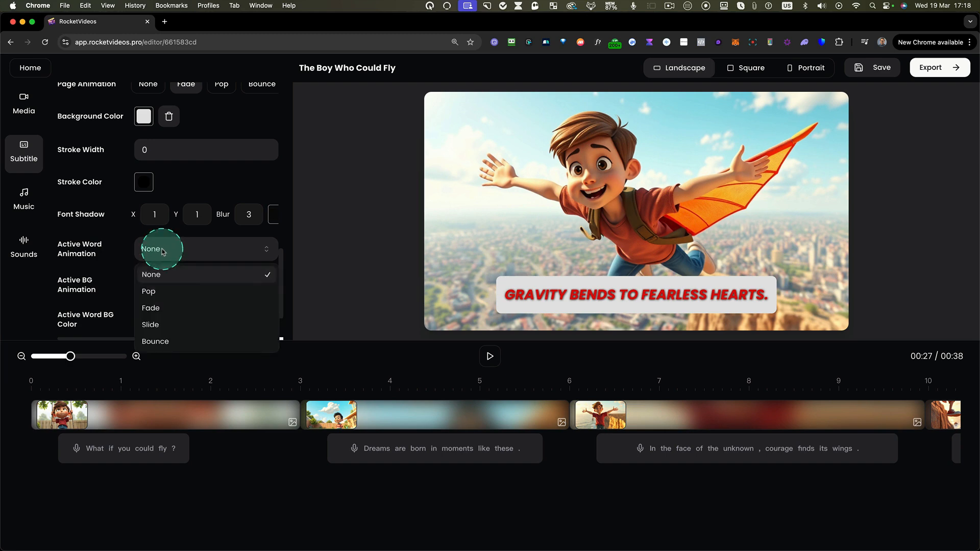
{"action": "left_click", "coordinate": [154, 291]}
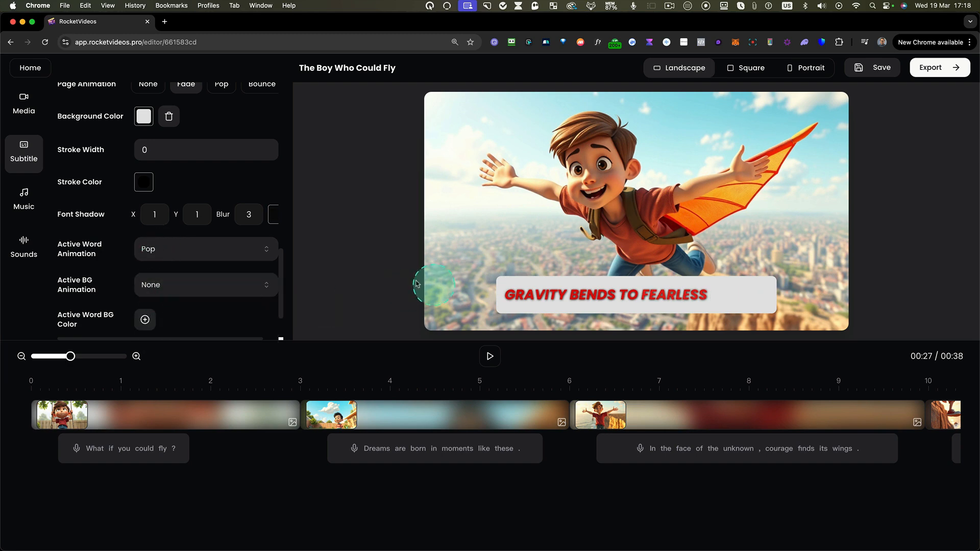
{"action": "left_click", "coordinate": [37, 389]}
{"action": "key", "text": "space"}
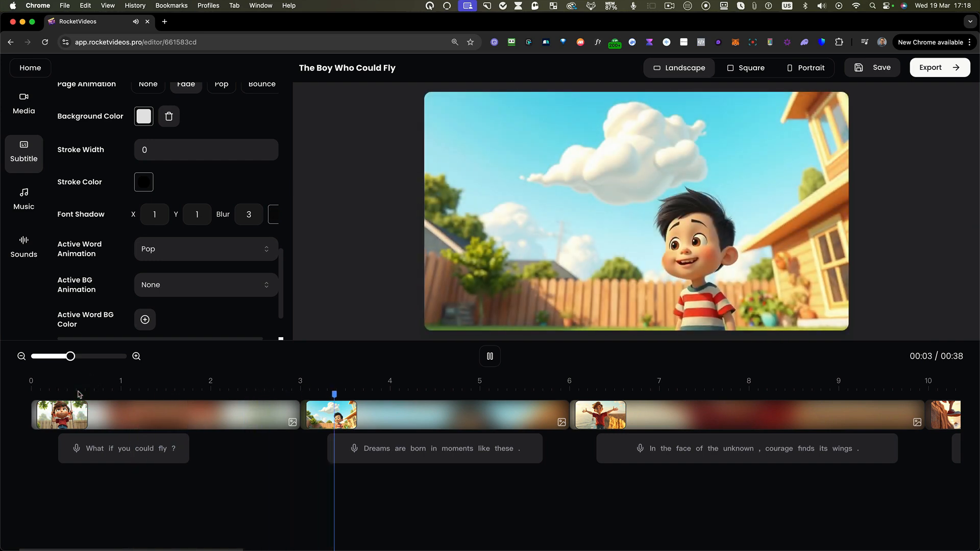
{"action": "key", "text": "space"}
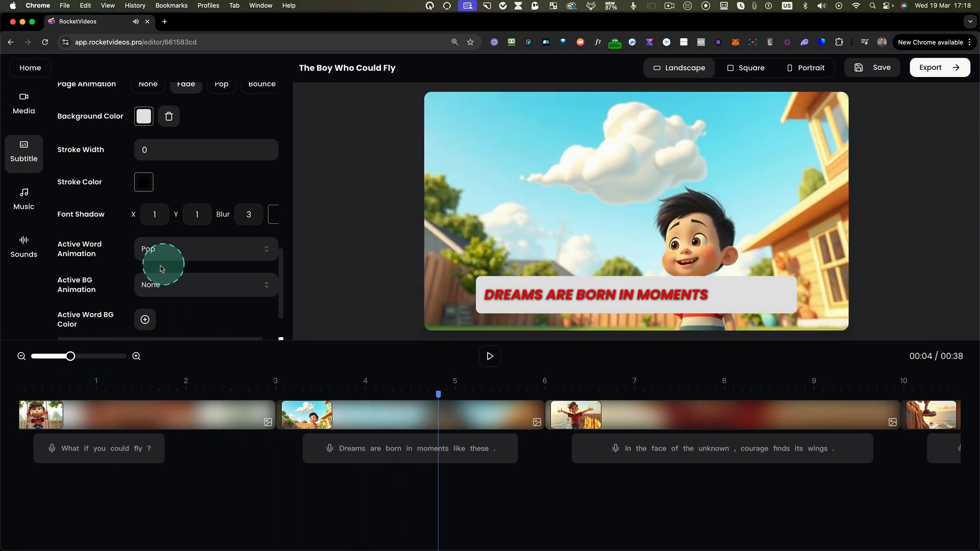
- Set the subtitles' active background animation to Slide and play the video to preview it
{"action": "left_click", "coordinate": [153, 293]}
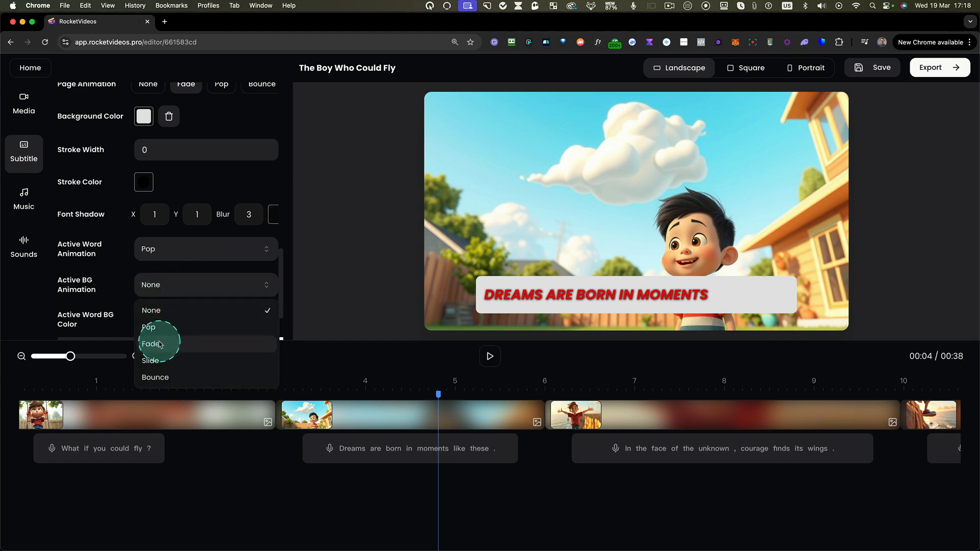
{"action": "left_click", "coordinate": [158, 361]}
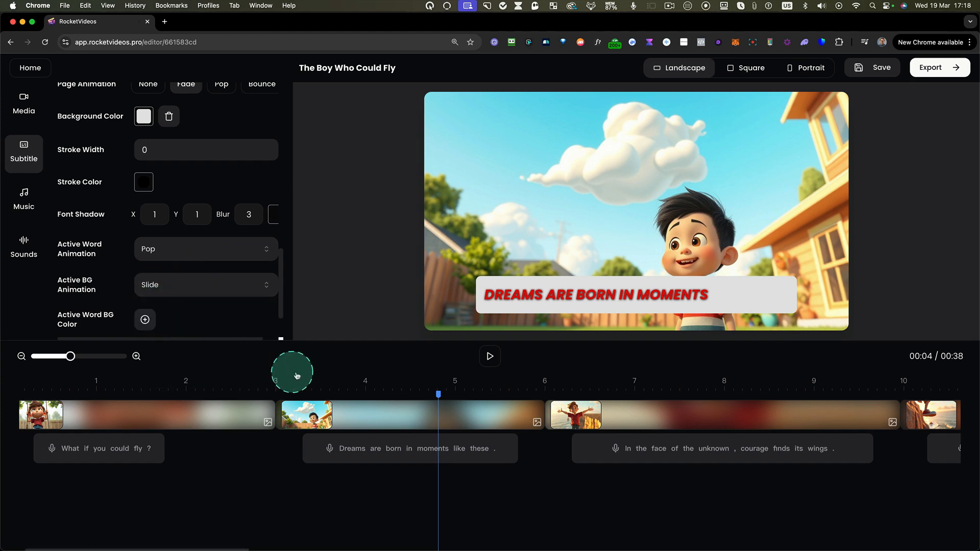
{"action": "left_click", "coordinate": [489, 359]}
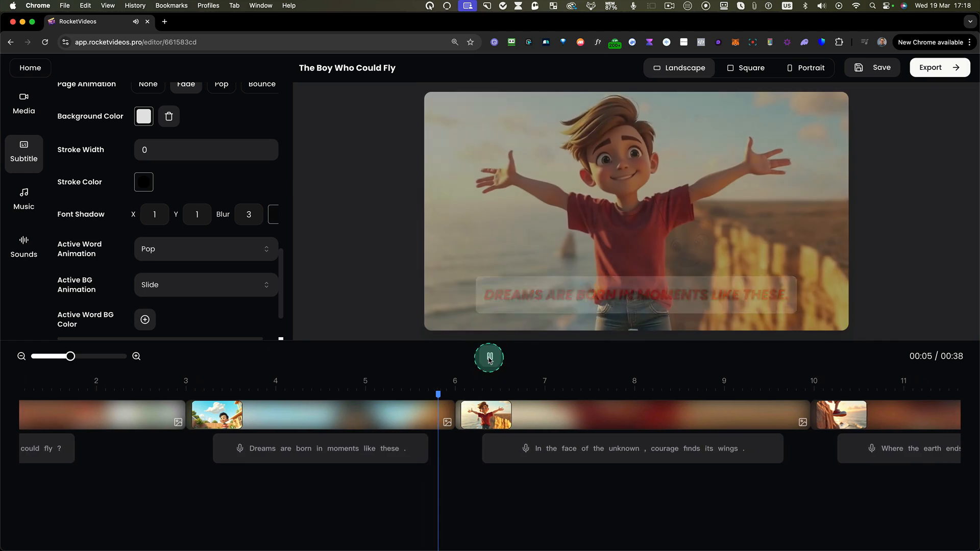
- Add a bright blue background color for the active subtitle words and preview it in the video
{"action": "scroll", "coordinate": [238, 279], "scroll_direction": "down", "scroll_amount": 2}
{"action": "scroll", "coordinate": [238, 281], "scroll_direction": "down", "scroll_amount": 1}
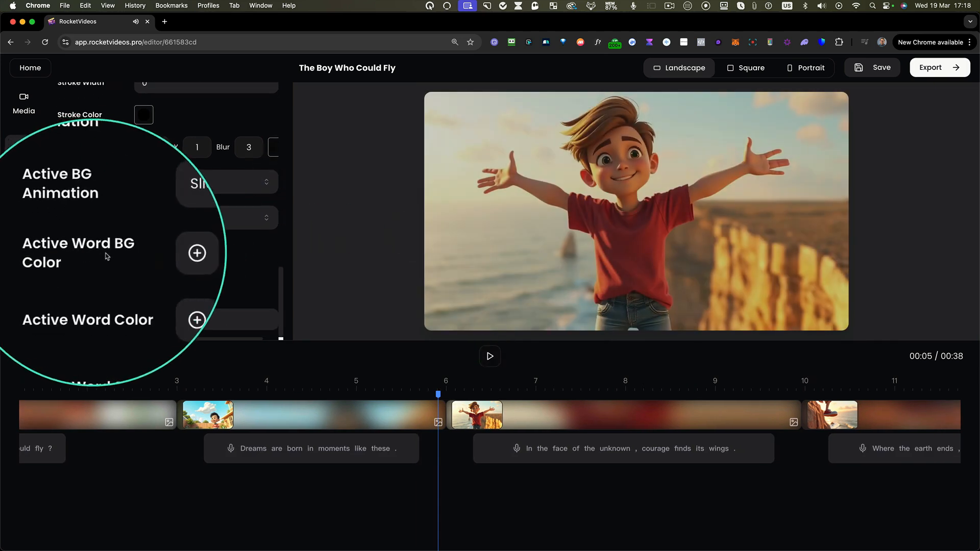
{"action": "left_click", "coordinate": [149, 258]}
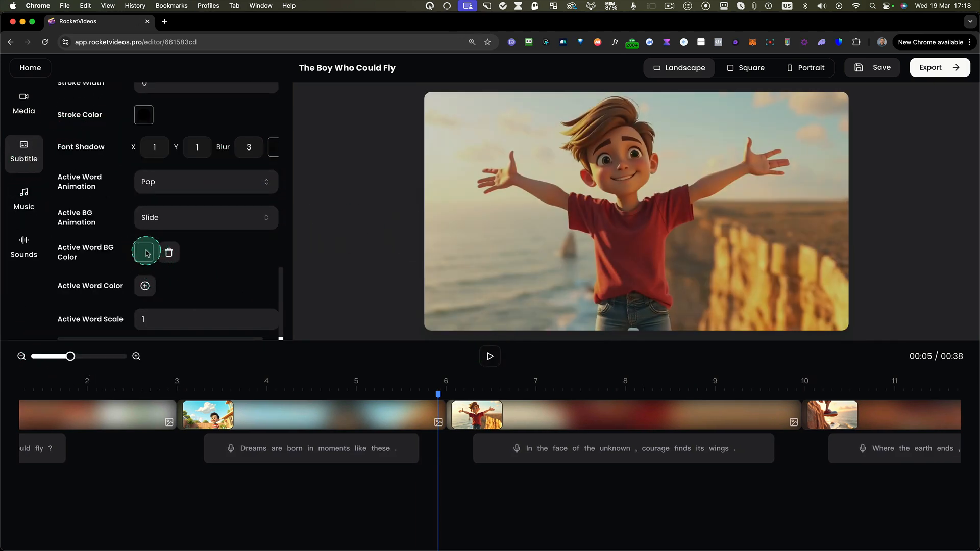
{"action": "left_click", "coordinate": [145, 252]}
{"action": "left_click", "coordinate": [151, 387]}
{"action": "left_click", "coordinate": [201, 275]}
{"action": "left_click", "coordinate": [102, 398]}
{"action": "left_click", "coordinate": [472, 359]}
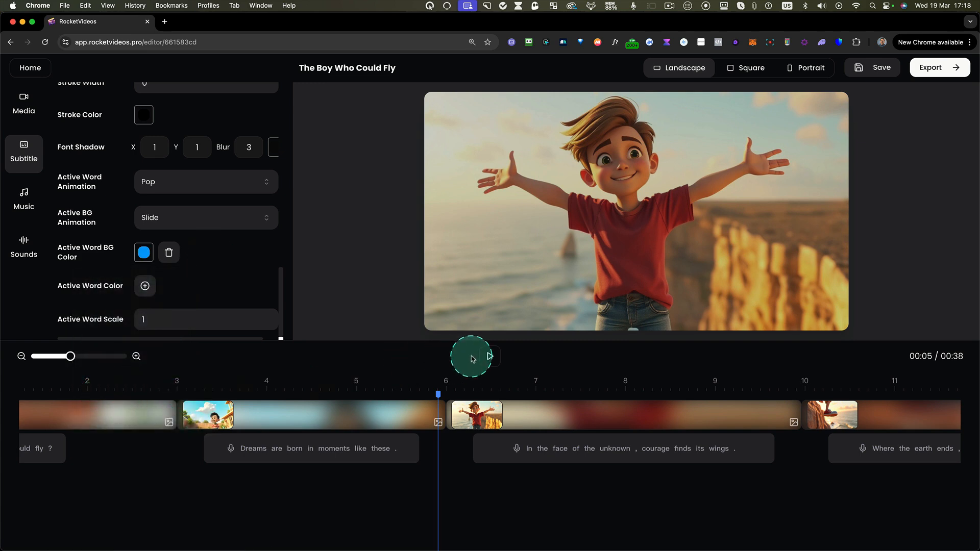
{"action": "left_click", "coordinate": [489, 357]}
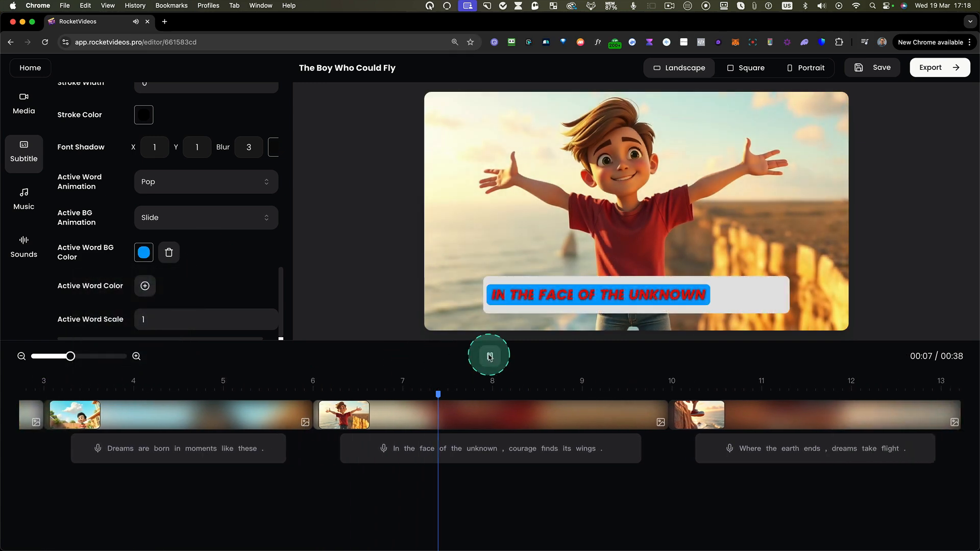
{"action": "left_click", "coordinate": [489, 356]}
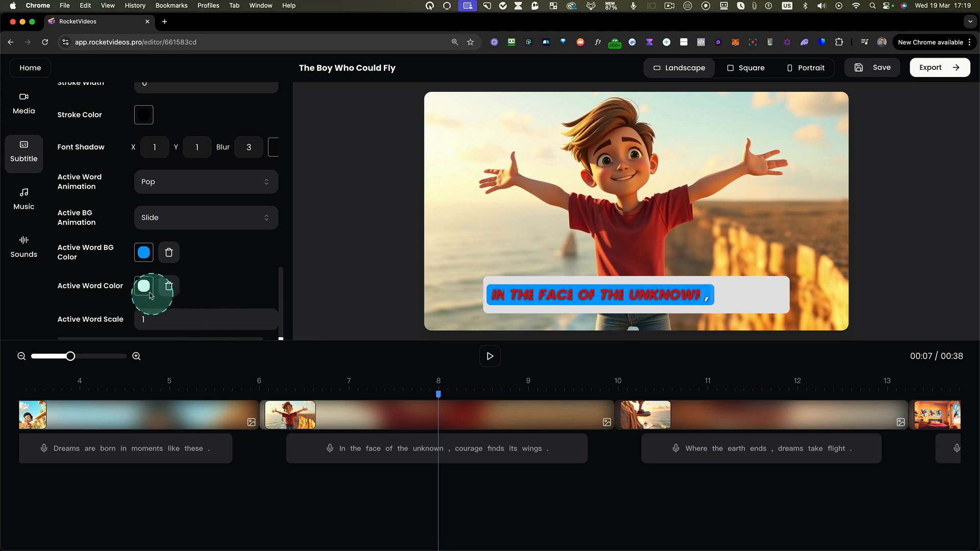
- Set the active word color of the subtitles to bright green and preview the result
{"action": "left_click", "coordinate": [145, 288]}
{"action": "left_click", "coordinate": [123, 420]}
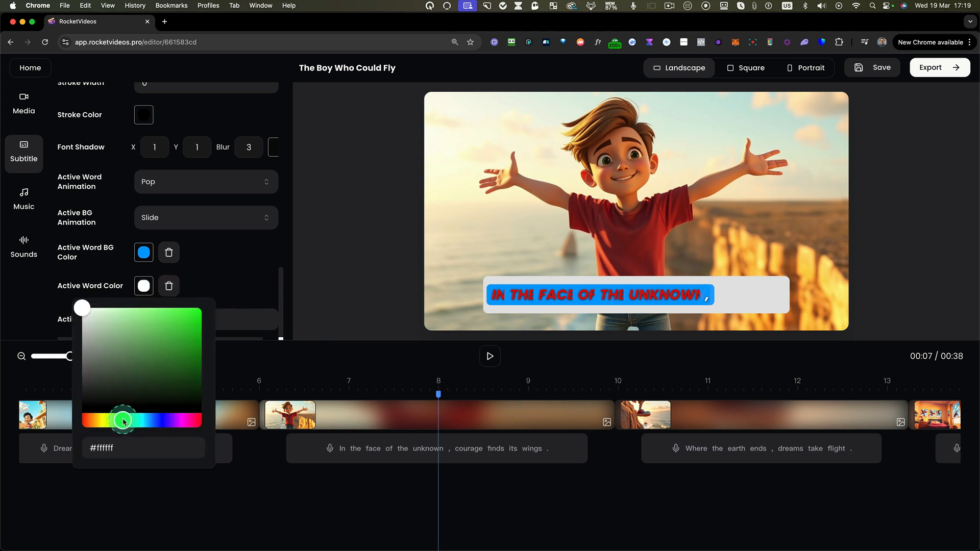
{"action": "left_click", "coordinate": [431, 279]}
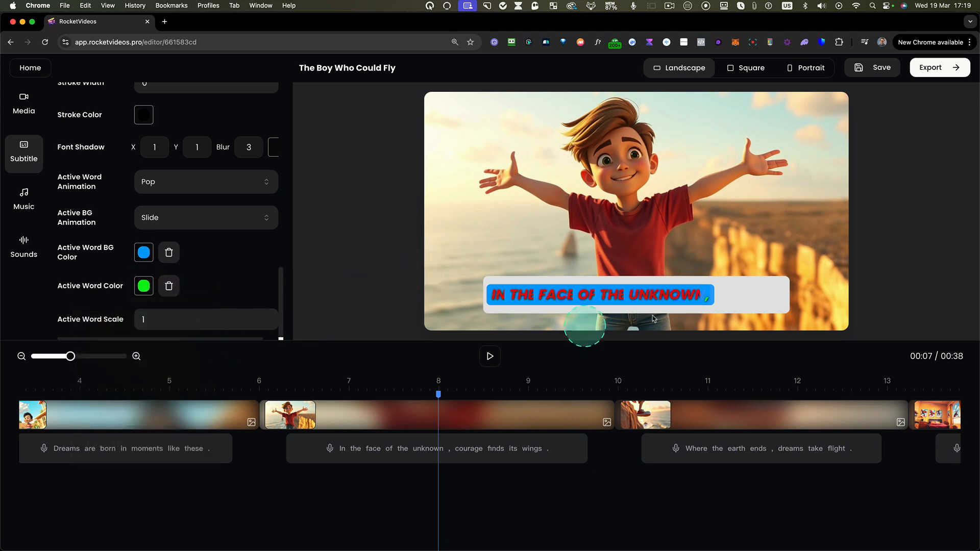
{"action": "left_click", "coordinate": [490, 356]}
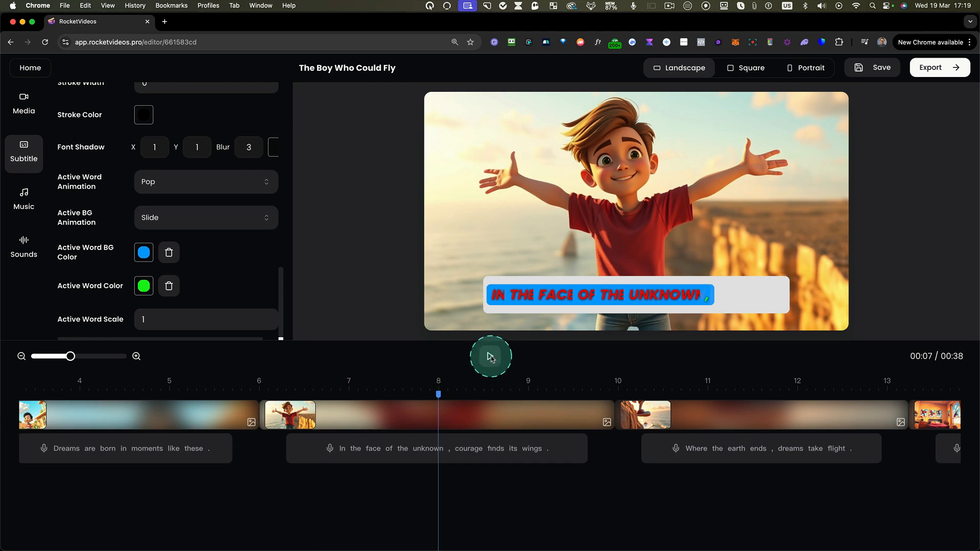
{"action": "left_click", "coordinate": [490, 356]}
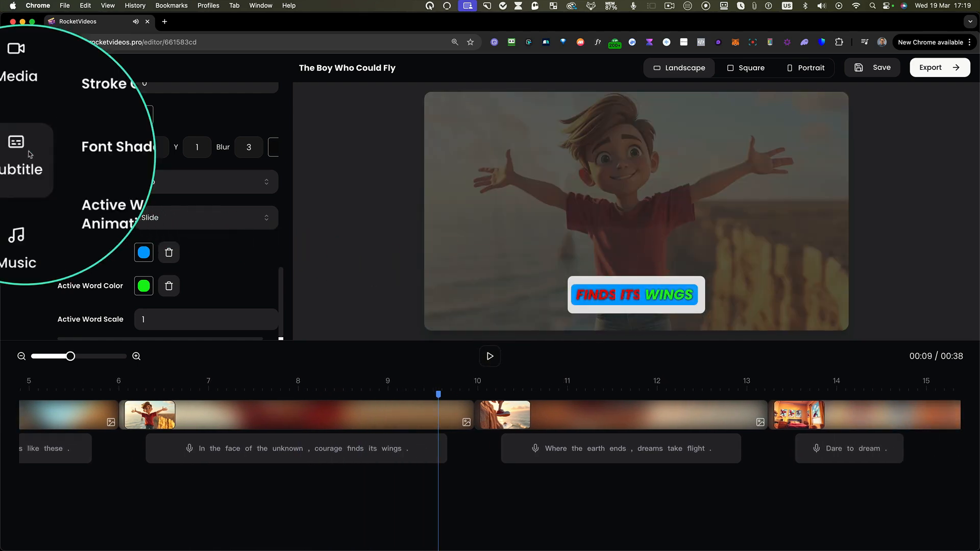
- Add the trap track Turn It Up as background music and set its volume to 70
{"action": "left_click", "coordinate": [20, 194]}
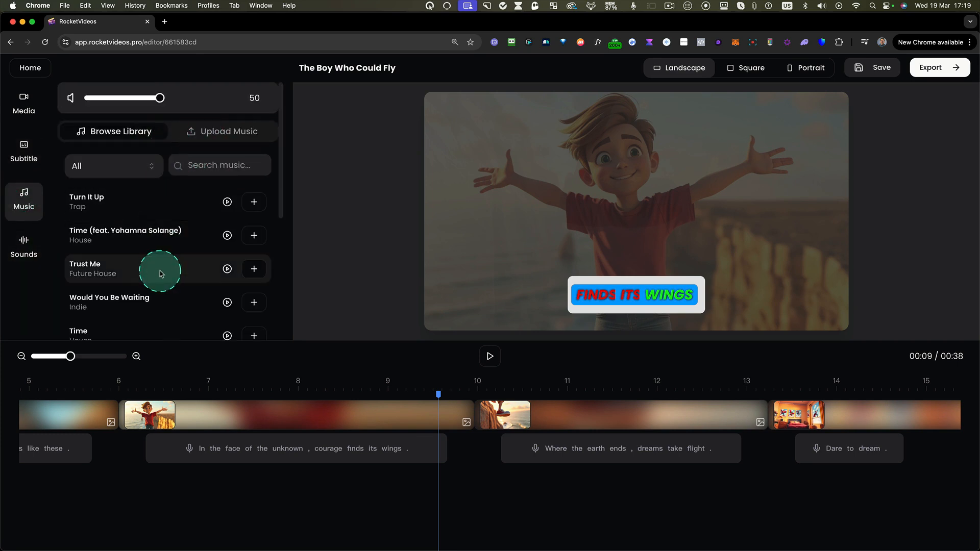
{"action": "scroll", "coordinate": [160, 273], "scroll_direction": "down", "scroll_amount": 5}
{"action": "scroll", "coordinate": [165, 272], "scroll_direction": "up", "scroll_amount": 4}
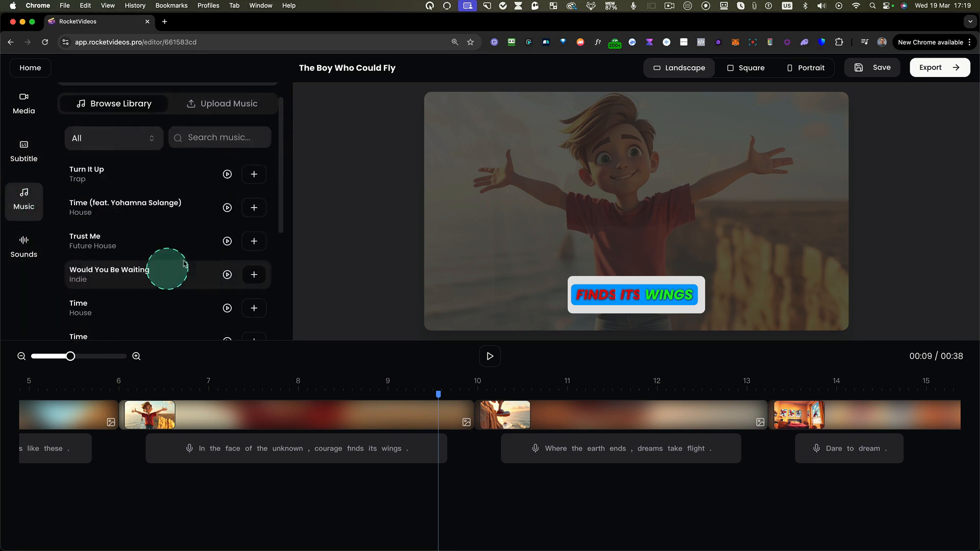
{"action": "left_click", "coordinate": [254, 175]}
{"action": "scroll", "coordinate": [125, 484], "scroll_direction": "left", "scroll_amount": 6}
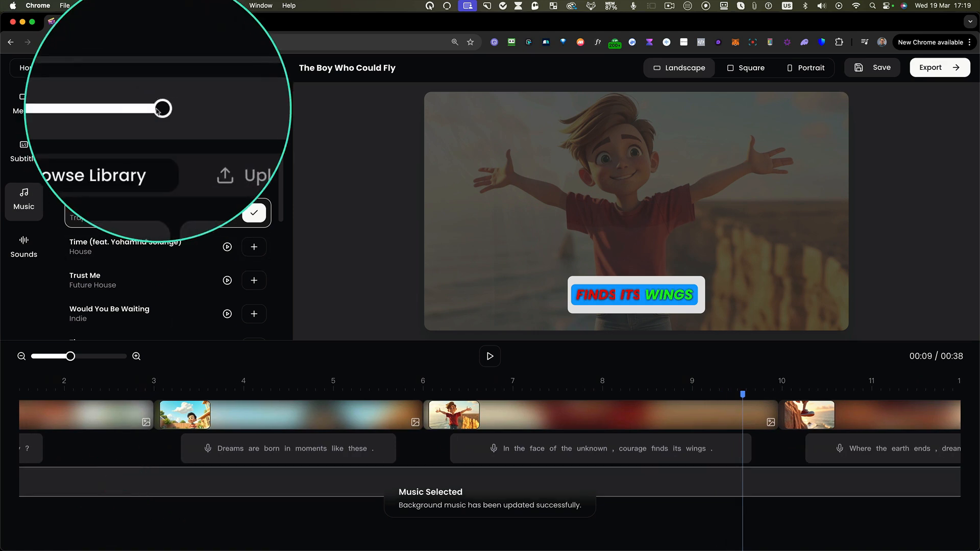
{"action": "left_click", "coordinate": [238, 420]}
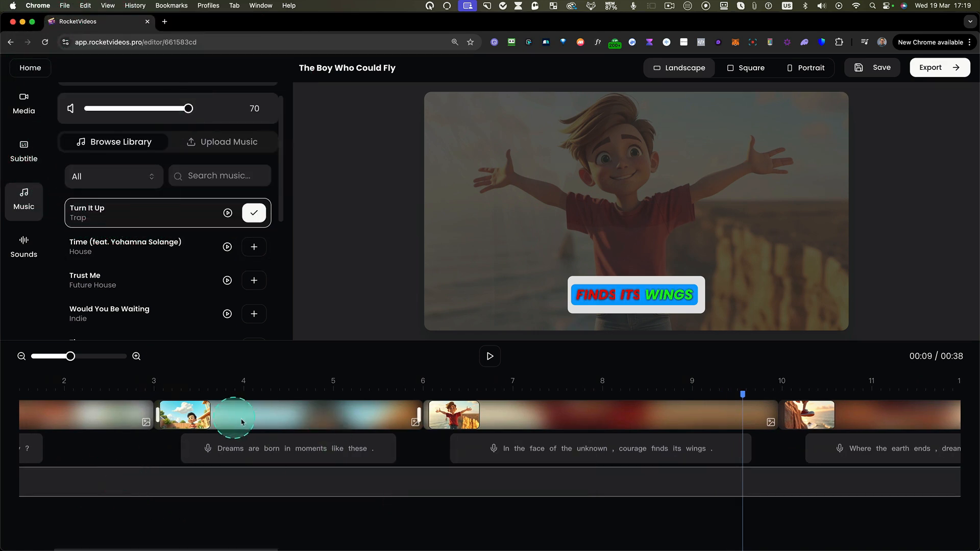
- Open the sound effects library and place the playhead at the start of the scene showing the boy flying above the city
{"action": "left_click", "coordinate": [26, 247]}
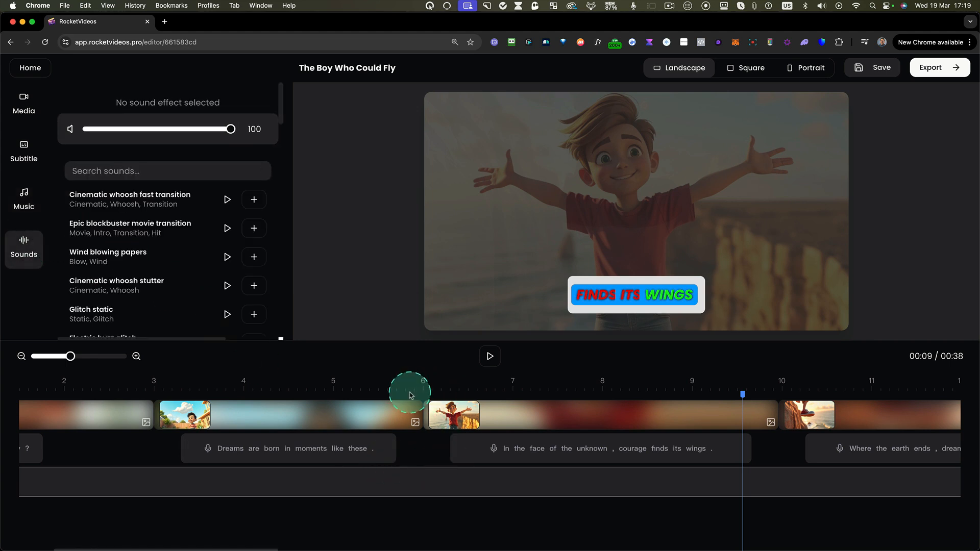
{"action": "scroll", "coordinate": [558, 415], "scroll_direction": "right", "scroll_amount": 10}
{"action": "scroll", "coordinate": [621, 445], "scroll_direction": "right", "scroll_amount": 20}
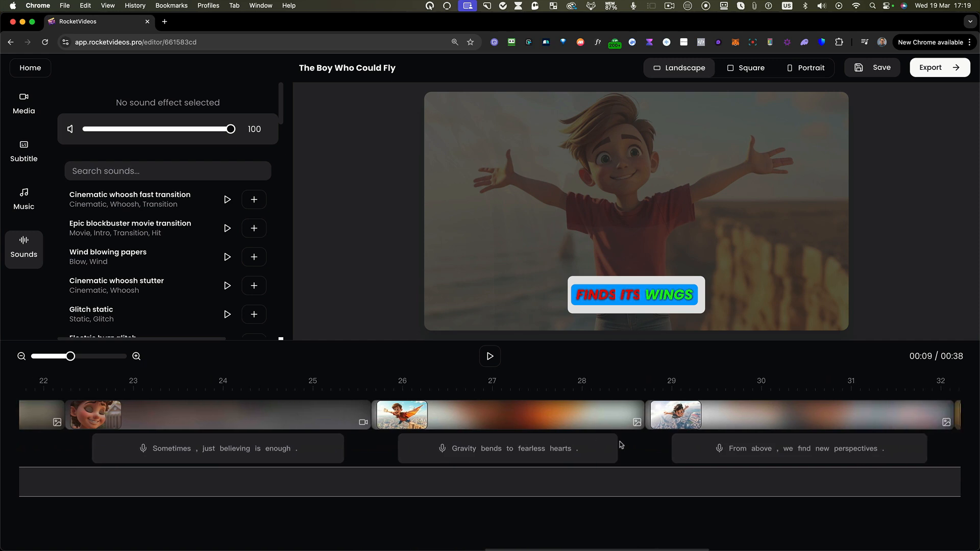
{"action": "scroll", "coordinate": [621, 444], "scroll_direction": "right", "scroll_amount": 1}
{"action": "left_click", "coordinate": [600, 392]}
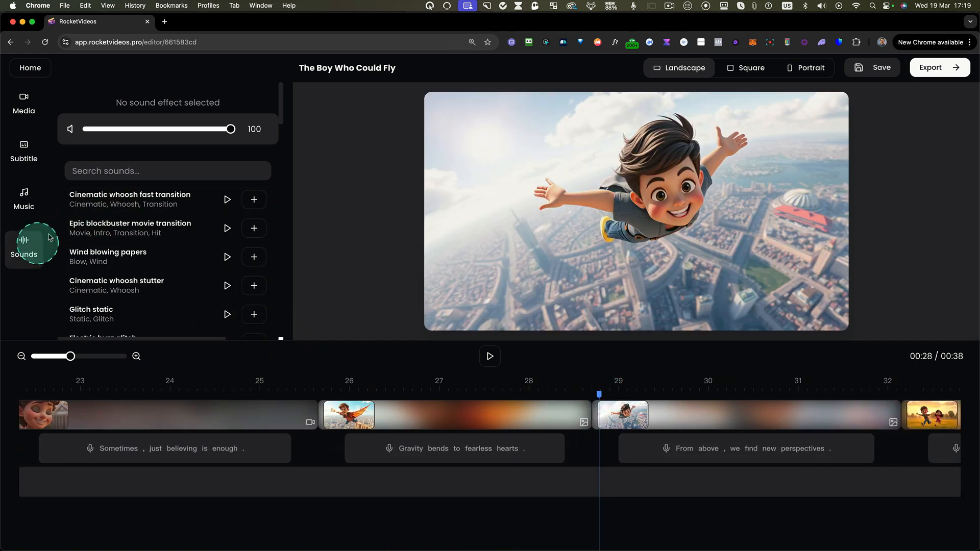
- Search the sound effects for "swoosh", audition the first four, add Short fire whoosh at the playhead and preview the scene
{"action": "left_click", "coordinate": [116, 176]}
{"action": "type", "text": "sw"}
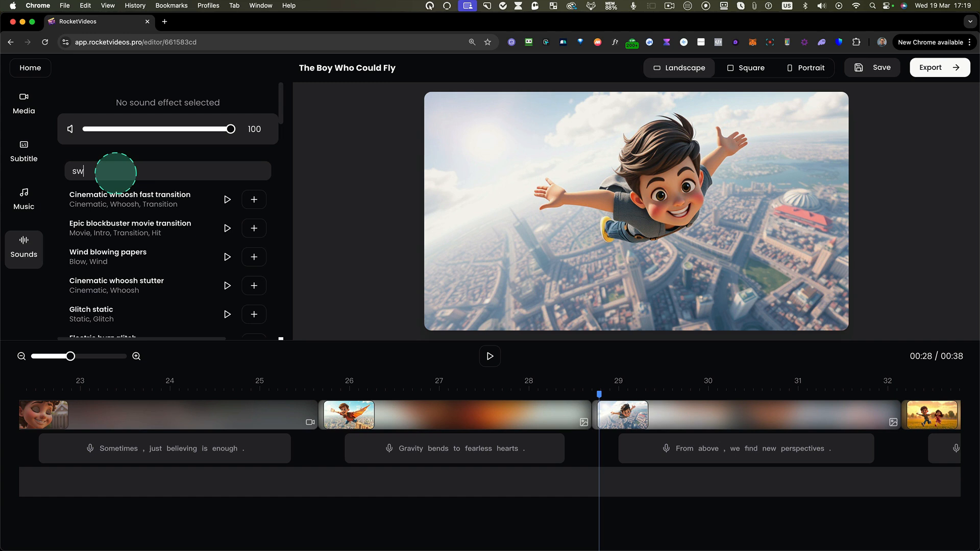
{"action": "type", "text": "oosh"}
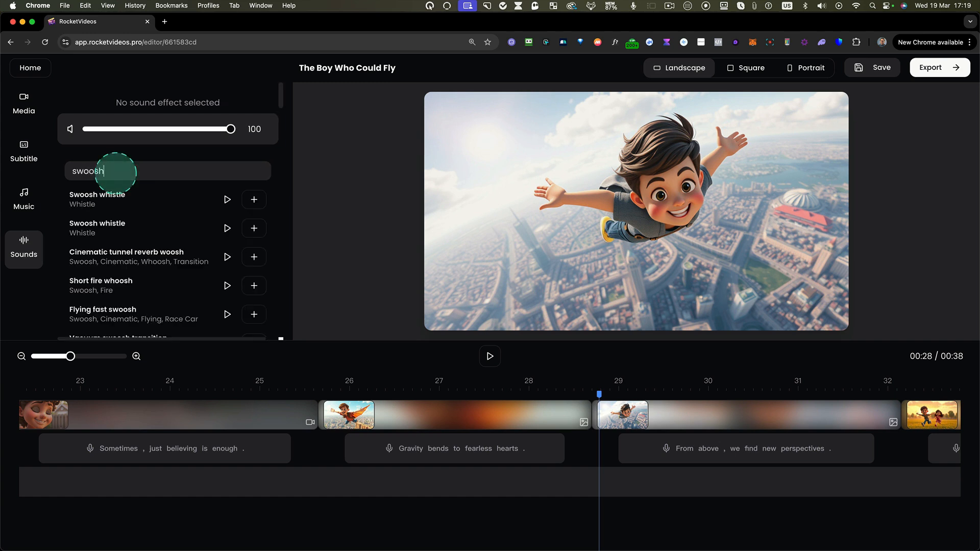
{"action": "left_click", "coordinate": [227, 200]}
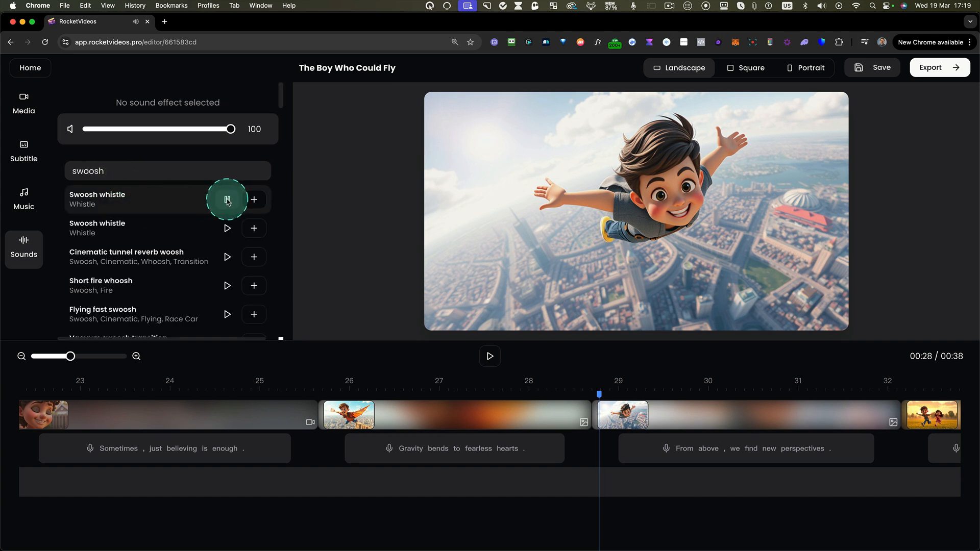
{"action": "left_click", "coordinate": [228, 228]}
{"action": "left_click", "coordinate": [227, 257]}
{"action": "left_click", "coordinate": [228, 287]}
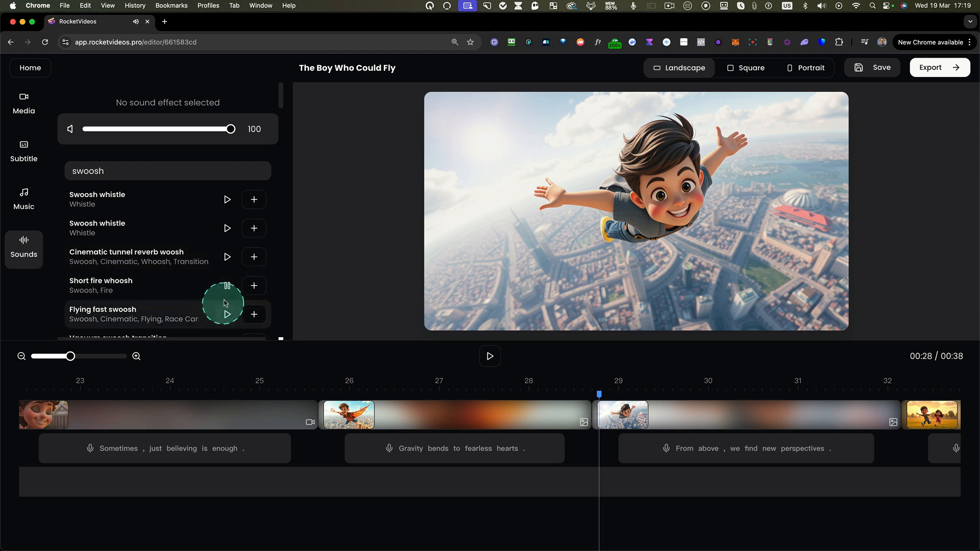
{"action": "left_click", "coordinate": [254, 286]}
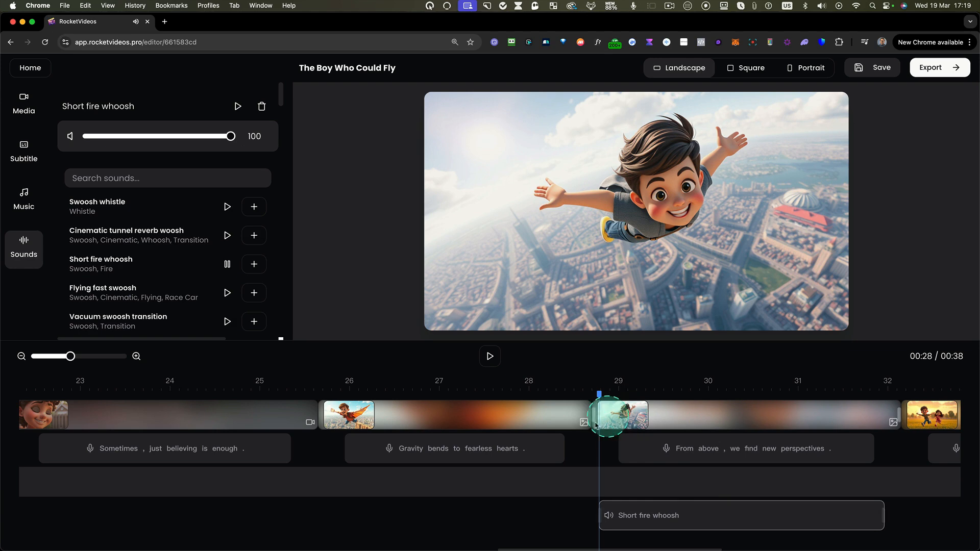
{"action": "left_click", "coordinate": [490, 356]}
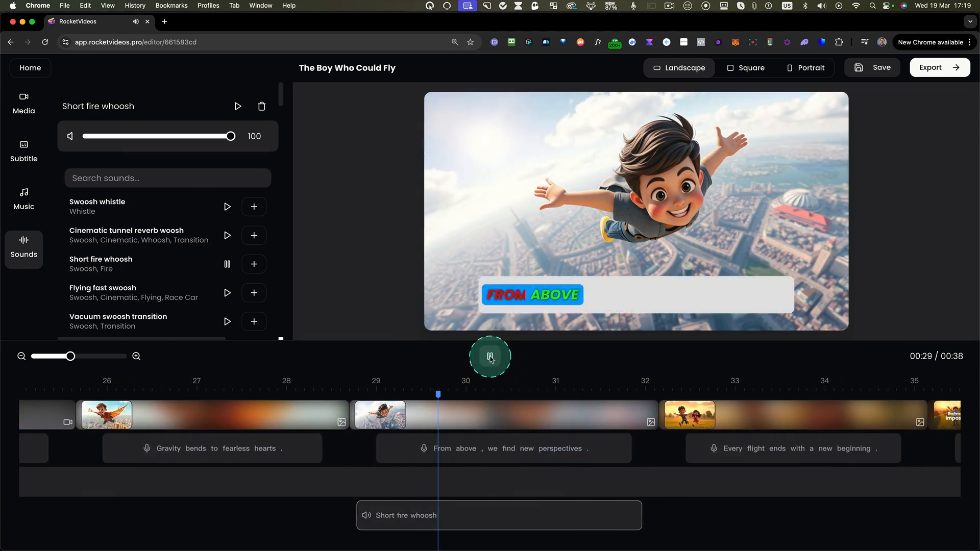
{"action": "left_click", "coordinate": [490, 357]}
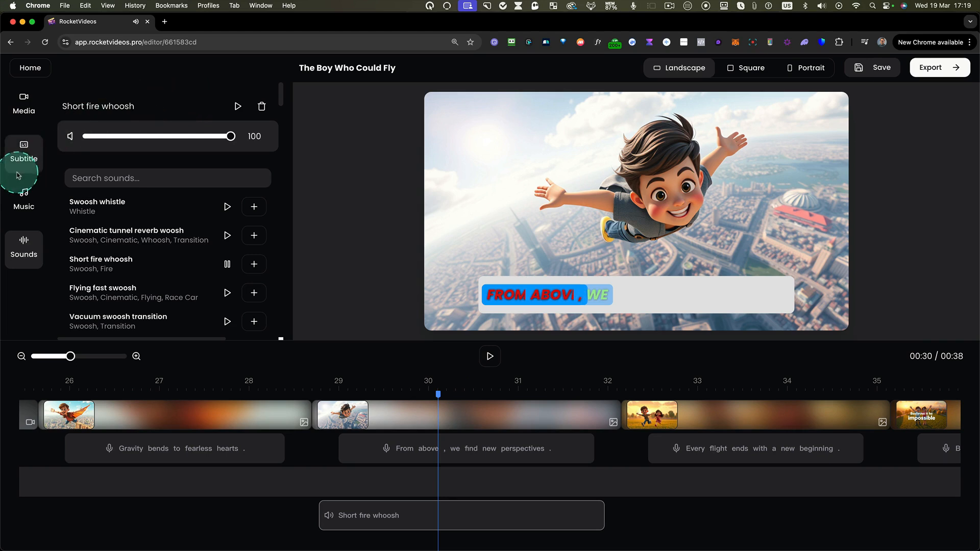
- Set the Turn It Up music volume to 10, replay the flying scene, and set the Short fire whoosh volume to 57
{"action": "left_click", "coordinate": [29, 192]}
{"action": "left_click", "coordinate": [161, 138]}
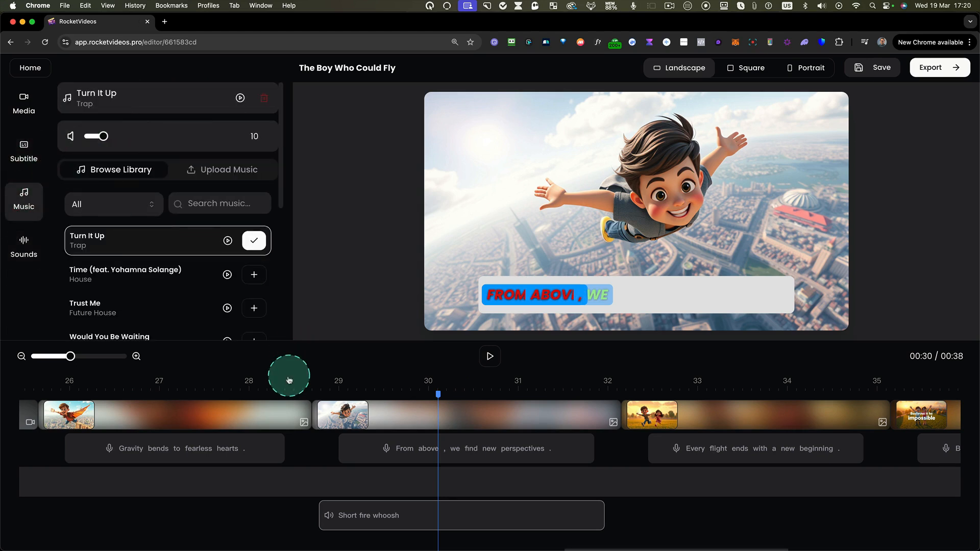
{"action": "left_click", "coordinate": [317, 390]}
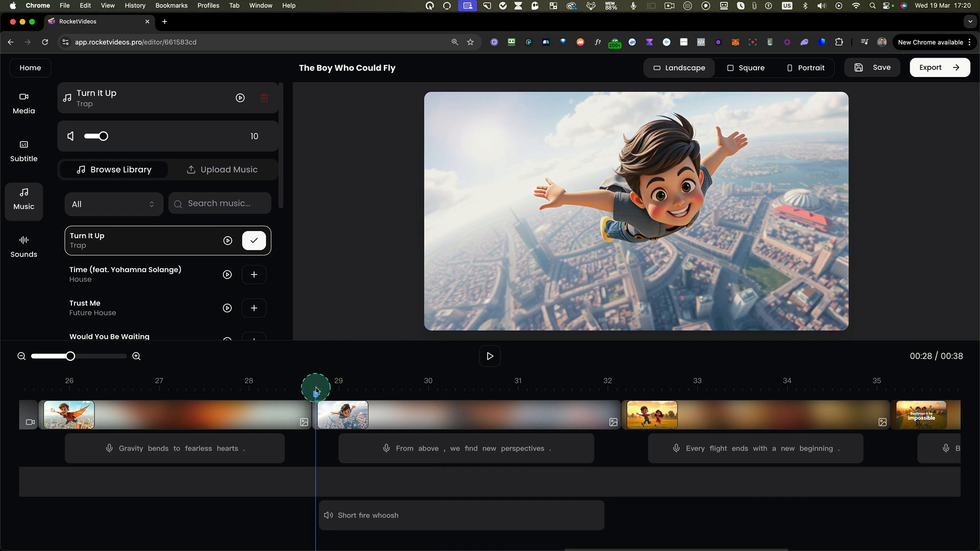
{"action": "left_click", "coordinate": [491, 358]}
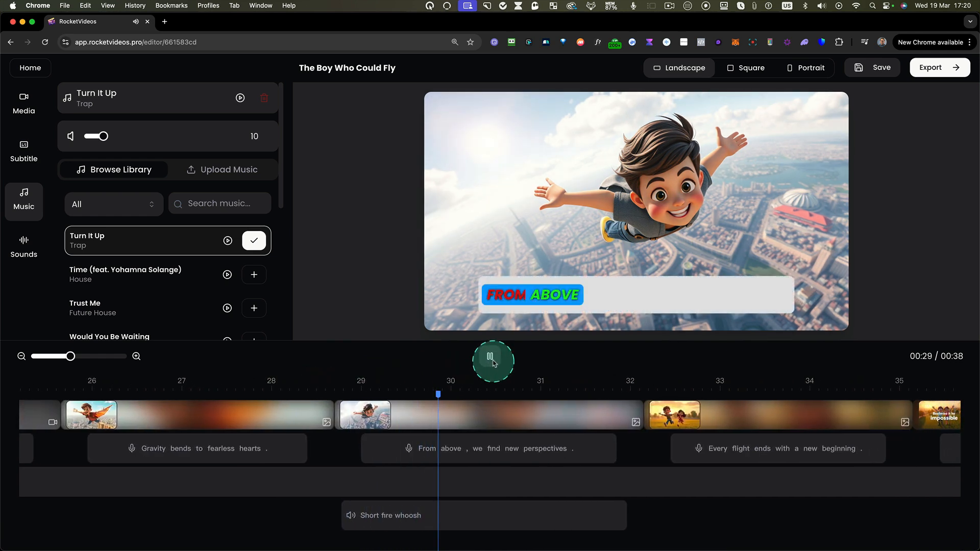
{"action": "left_click", "coordinate": [491, 357]}
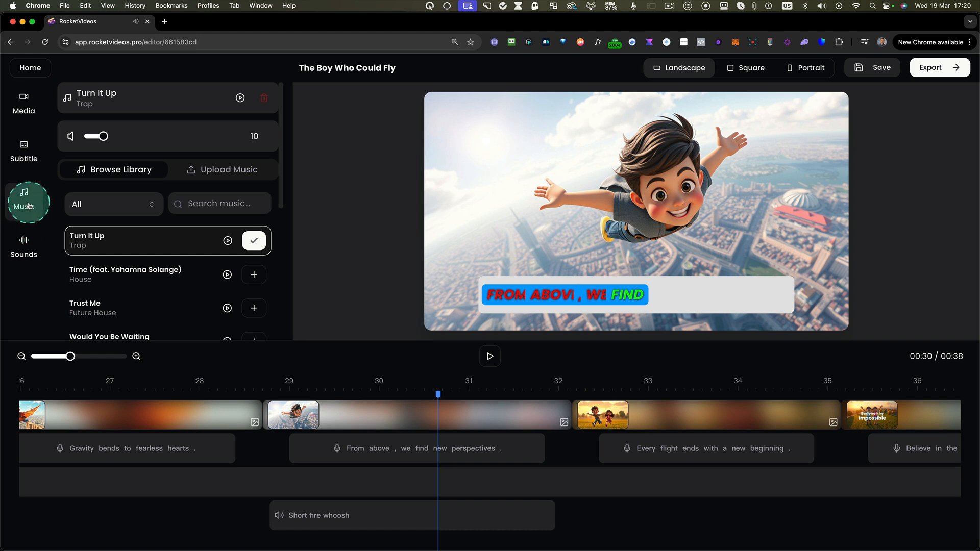
{"action": "left_click", "coordinate": [24, 239]}
{"action": "left_click", "coordinate": [383, 514]}
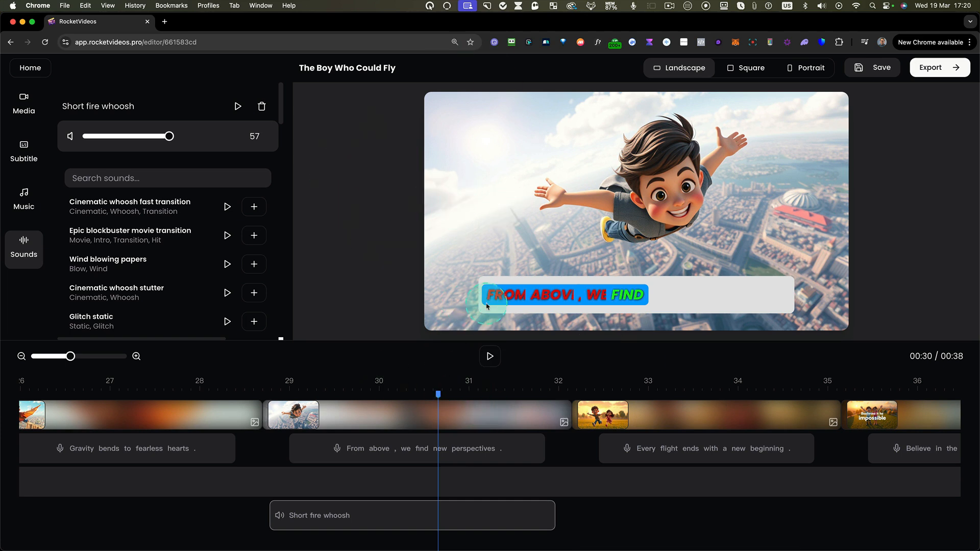
- Replace the image of the "From above, we find new perspectives" clip with the boy flying on orange wings
{"action": "left_click", "coordinate": [397, 413]}
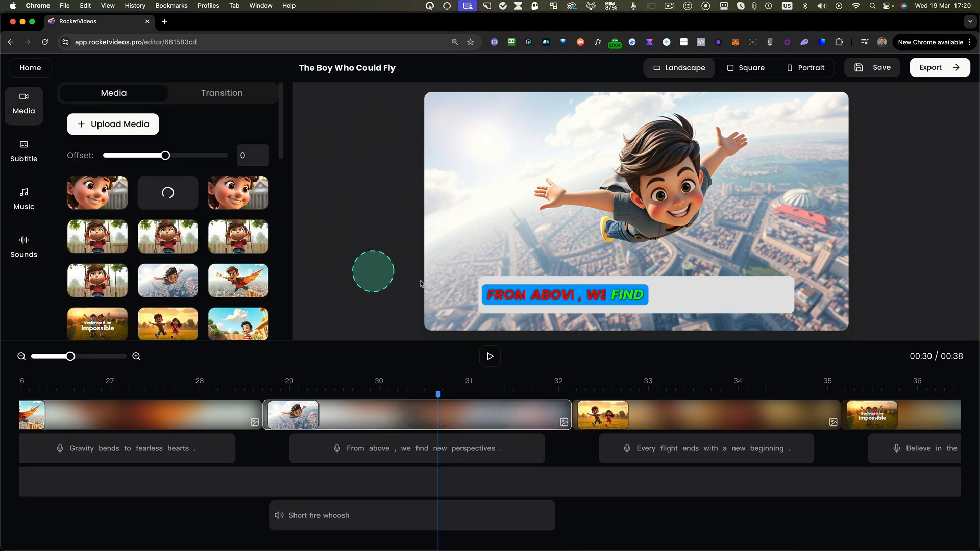
{"action": "left_click", "coordinate": [395, 400]}
{"action": "scroll", "coordinate": [211, 306], "scroll_direction": "down", "scroll_amount": 1}
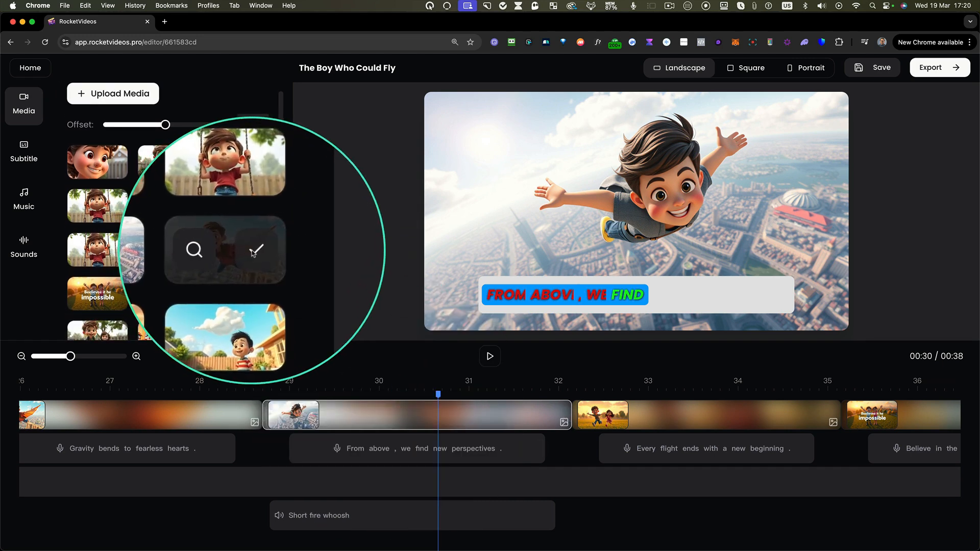
{"action": "left_click", "coordinate": [254, 251]}
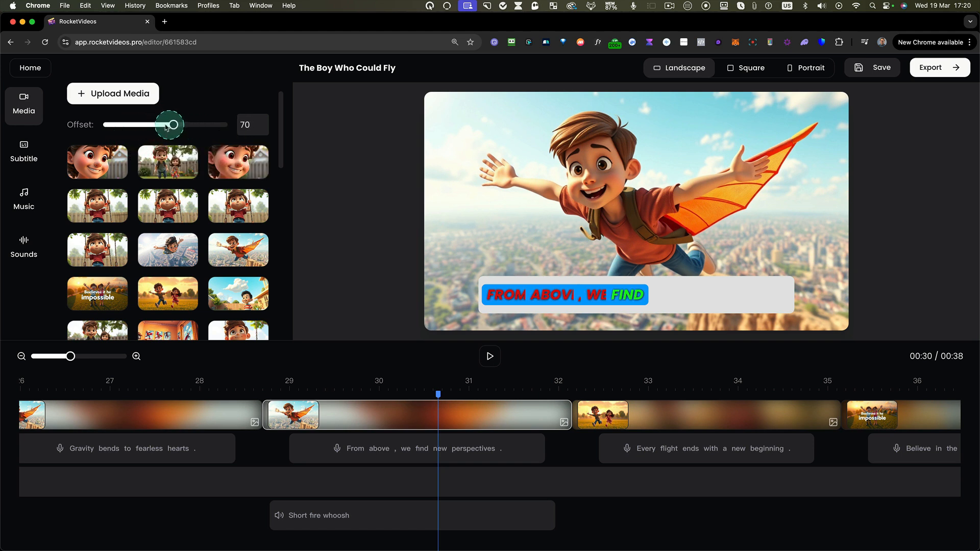
- Switch the video to Portrait format and set the "From above" clip's image offset to -50
{"action": "left_click", "coordinate": [416, 415]}
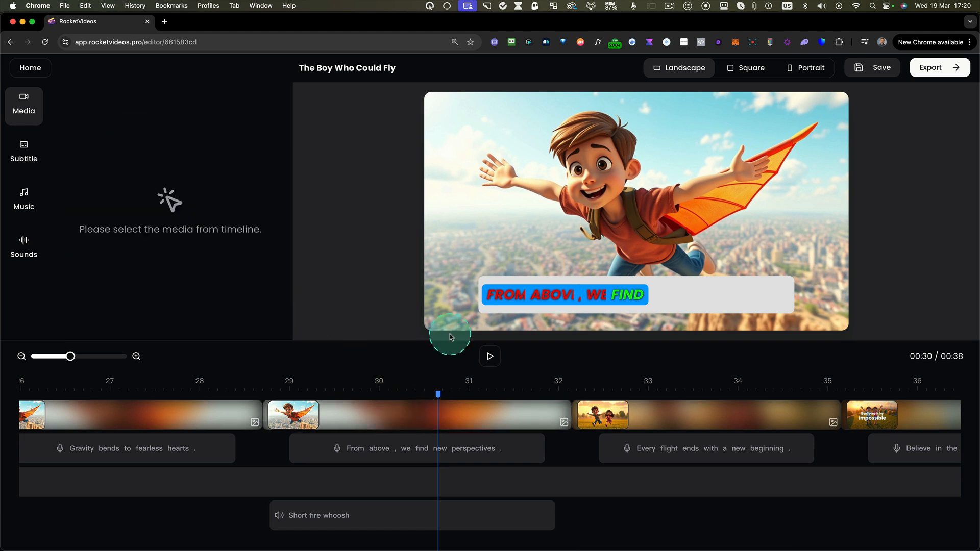
{"action": "left_click", "coordinate": [452, 422]}
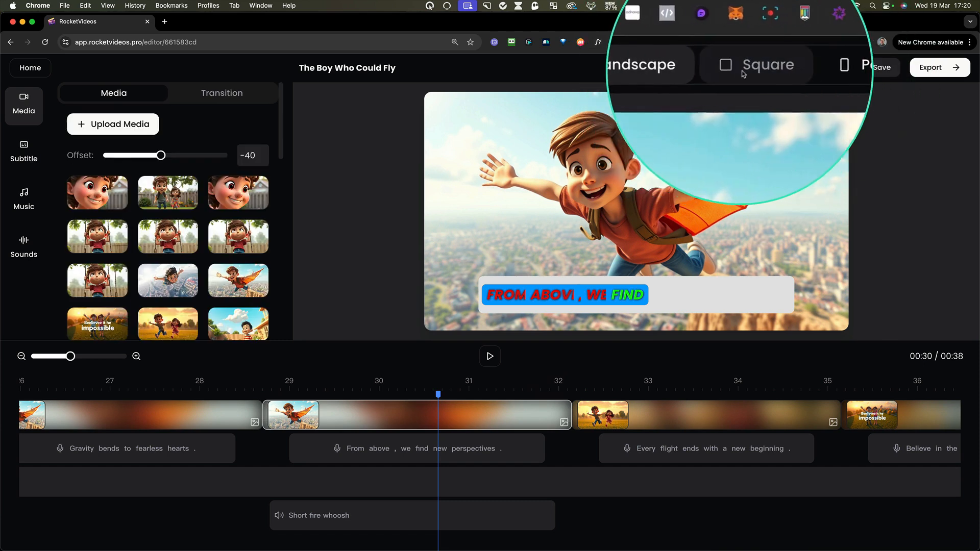
{"action": "left_click", "coordinate": [799, 68]}
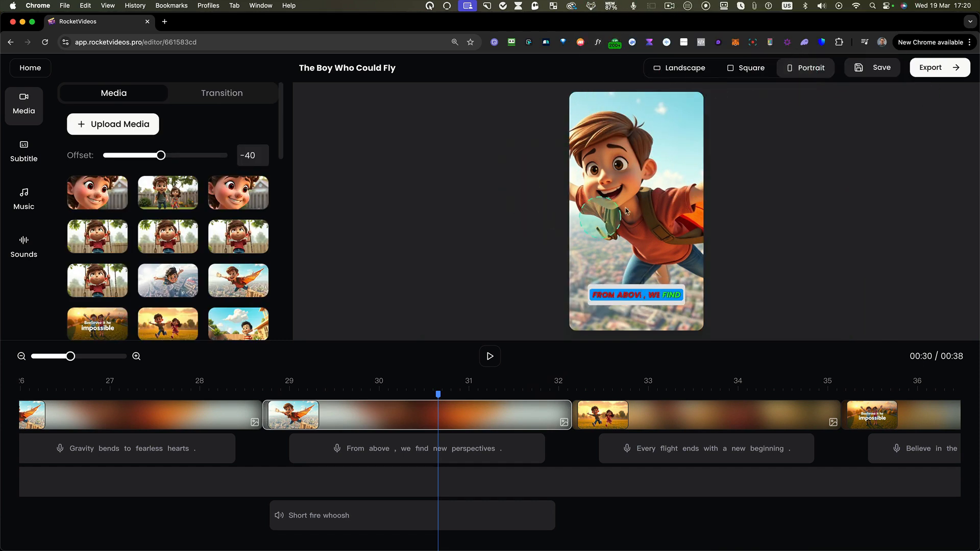
{"action": "left_click", "coordinate": [461, 414]}
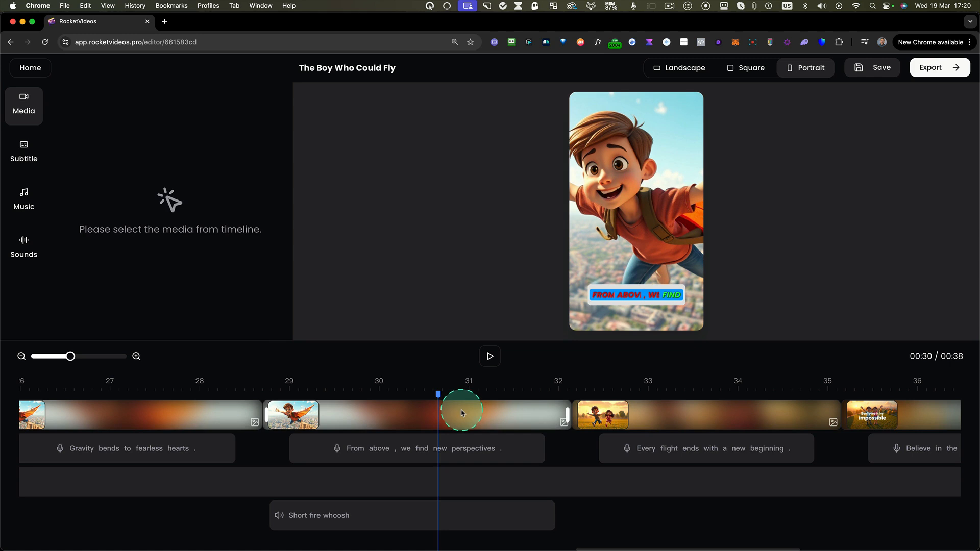
{"action": "left_click", "coordinate": [460, 413]}
{"action": "mouse_move", "coordinate": [161, 156]}
{"action": "left_mouse_down"}
{"action": "mouse_move", "coordinate": [201, 155]}
{"action": "mouse_move", "coordinate": [118, 155]}
{"action": "mouse_move", "coordinate": [160, 156]}
{"action": "left_mouse_up"}
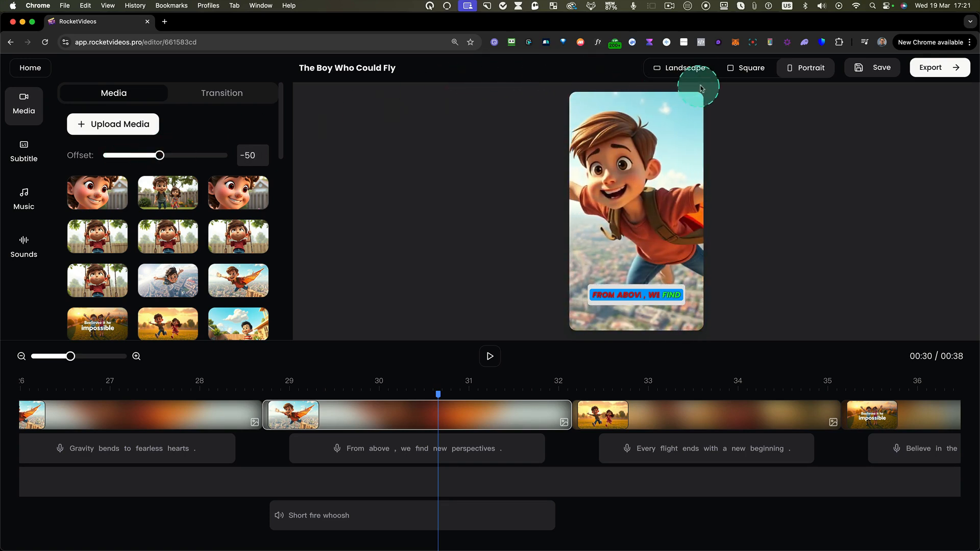
- Compare the clip's framing in Landscape and Portrait formats, and leave the video in Landscape
{"action": "left_click", "coordinate": [688, 72]}
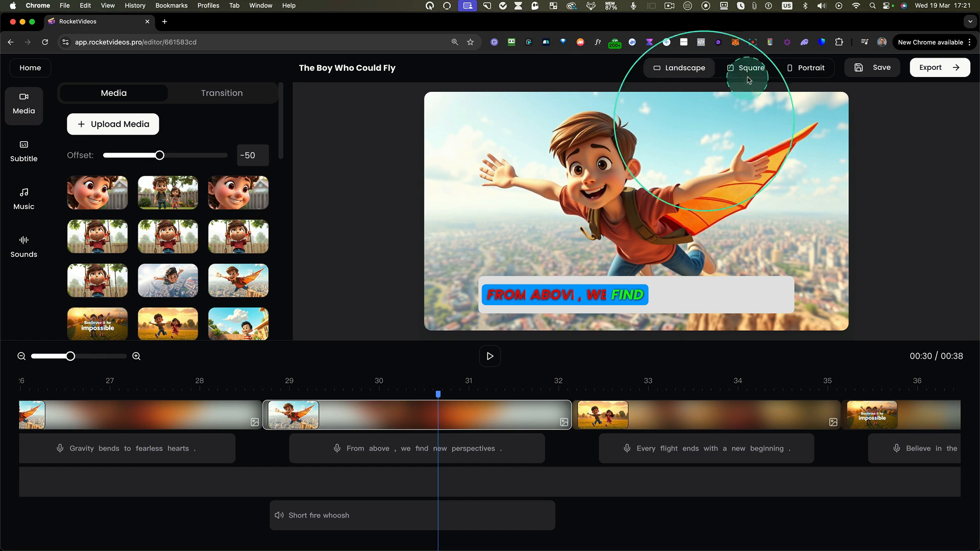
{"action": "left_click", "coordinate": [803, 68]}
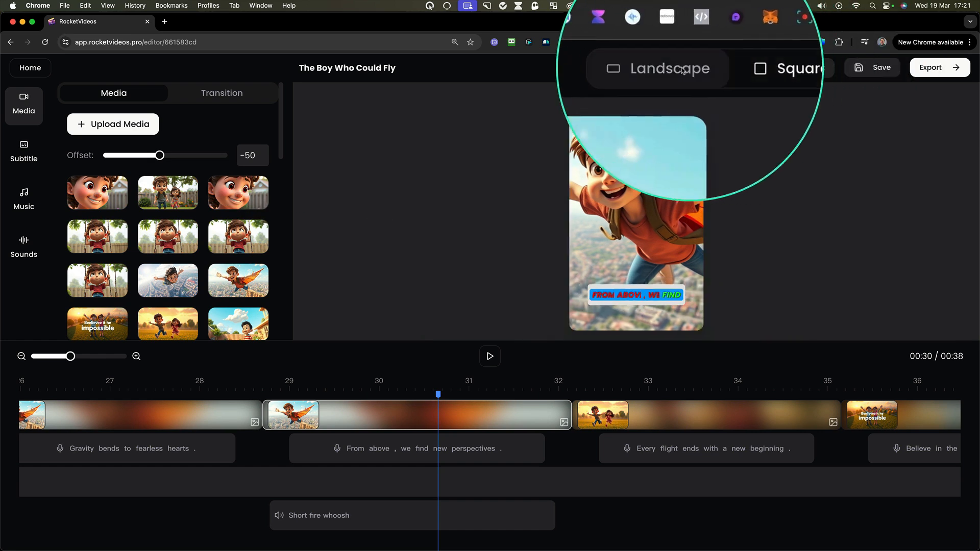
{"action": "left_click", "coordinate": [689, 70]}
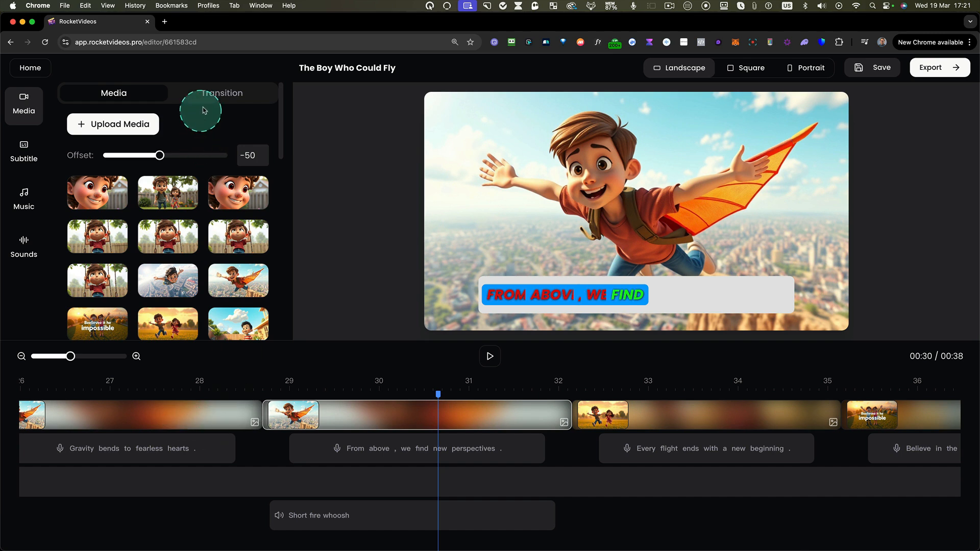
- Apply the Dynamic Slide transition to the "From above" clip and play the video from just before it starts
{"action": "left_click", "coordinate": [220, 94]}
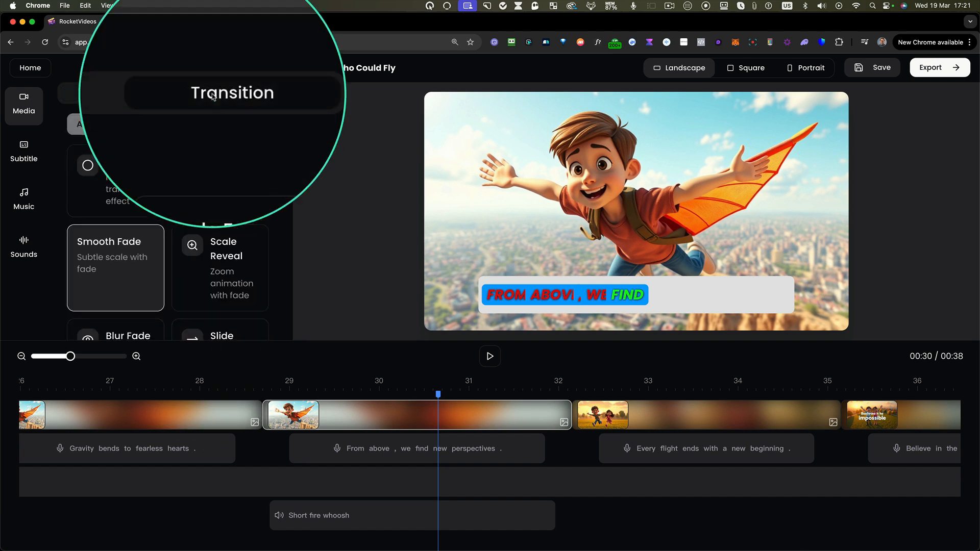
{"action": "left_click", "coordinate": [356, 422]}
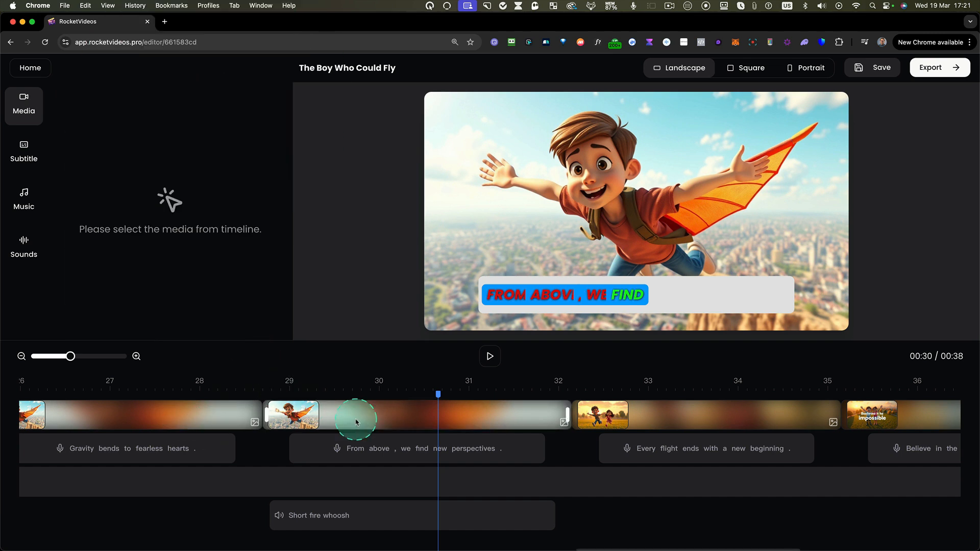
{"action": "left_click", "coordinate": [380, 404]}
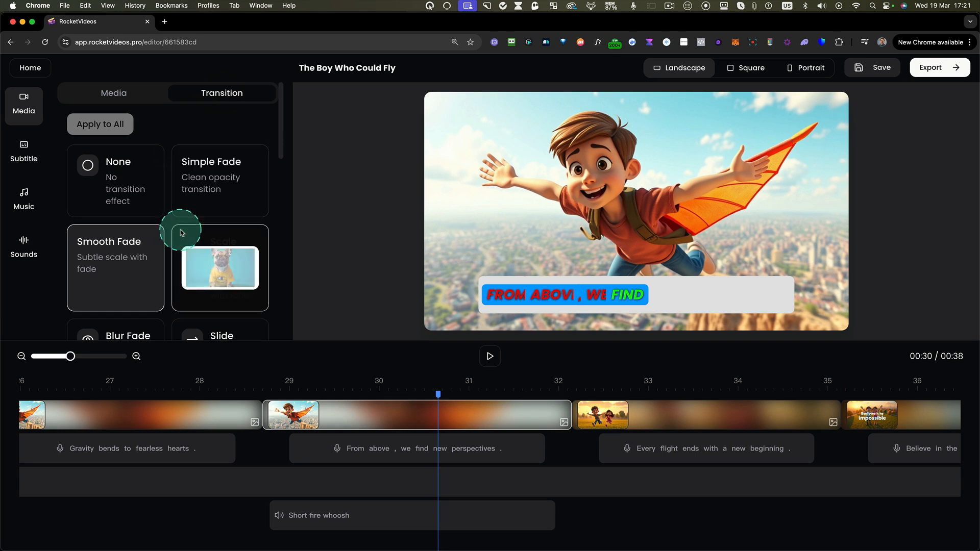
{"action": "scroll", "coordinate": [183, 229], "scroll_direction": "down", "scroll_amount": 5}
{"action": "scroll", "coordinate": [181, 233], "scroll_direction": "down", "scroll_amount": 3}
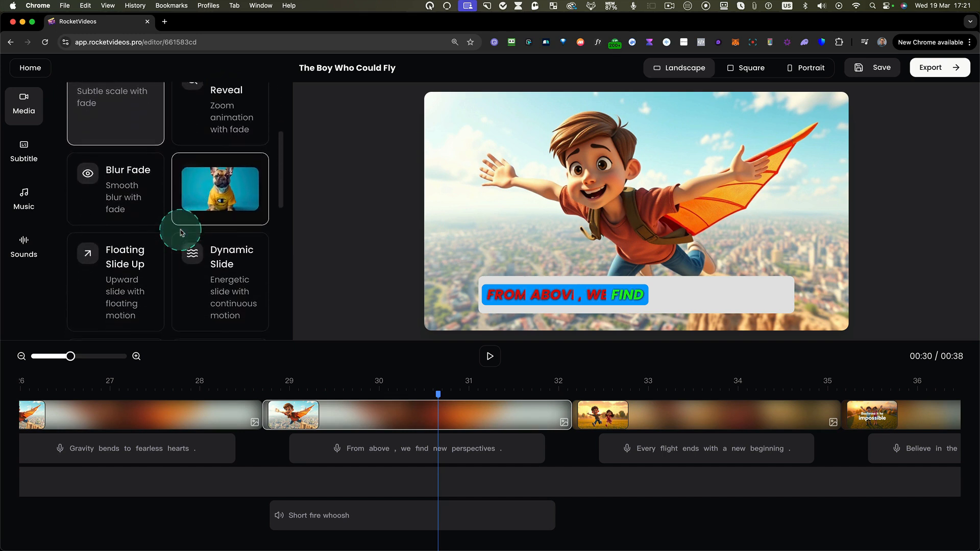
{"action": "scroll", "coordinate": [181, 232], "scroll_direction": "down", "scroll_amount": 2}
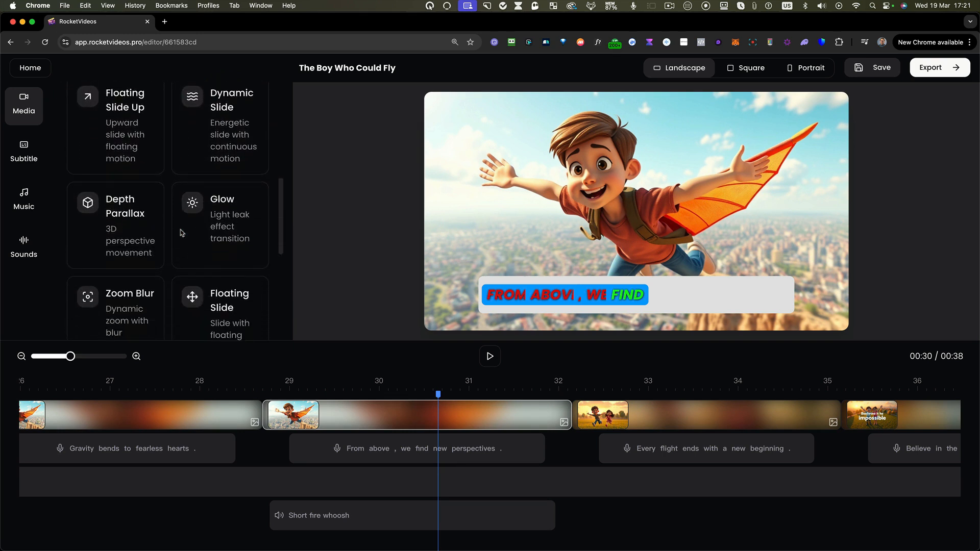
{"action": "scroll", "coordinate": [181, 232], "scroll_direction": "up", "scroll_amount": 3}
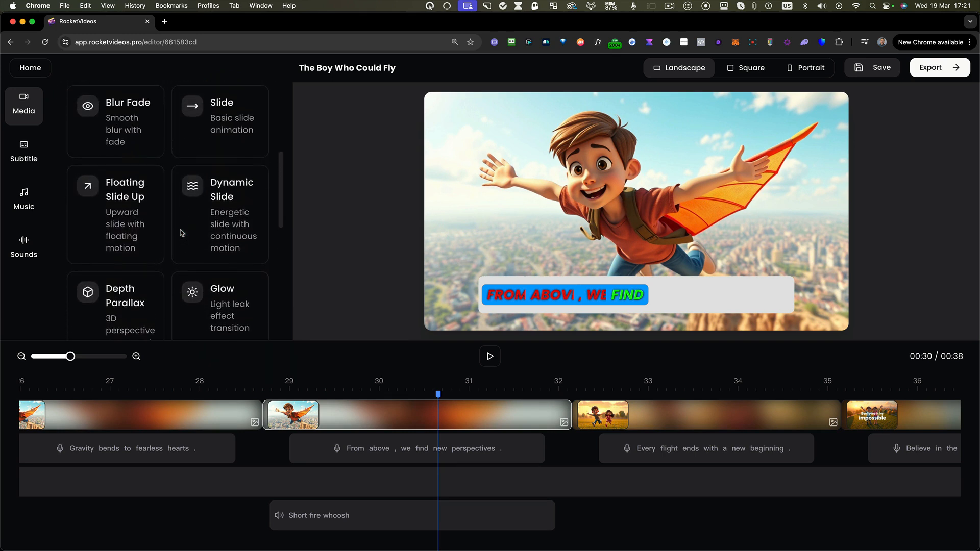
{"action": "left_click", "coordinate": [196, 195]}
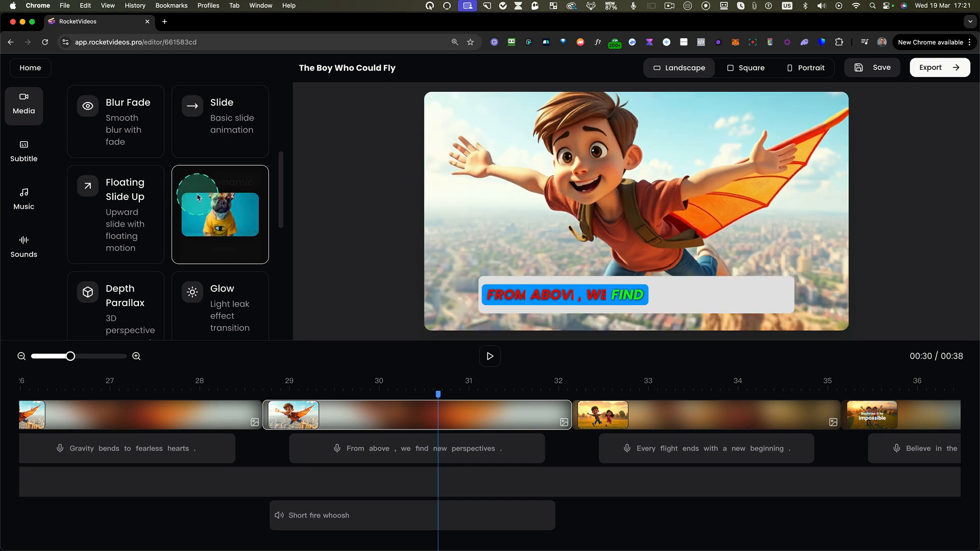
{"action": "left_click", "coordinate": [255, 391]}
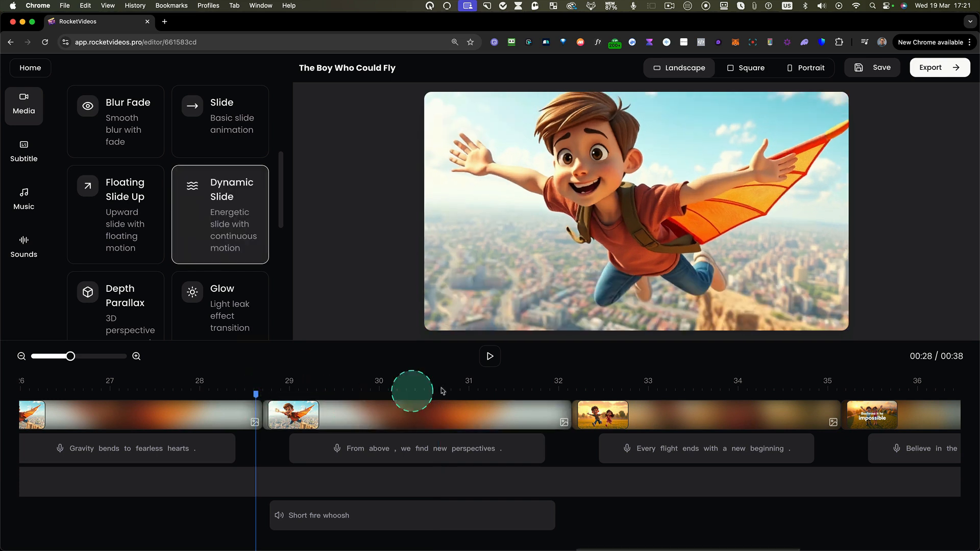
{"action": "left_click", "coordinate": [491, 356]}
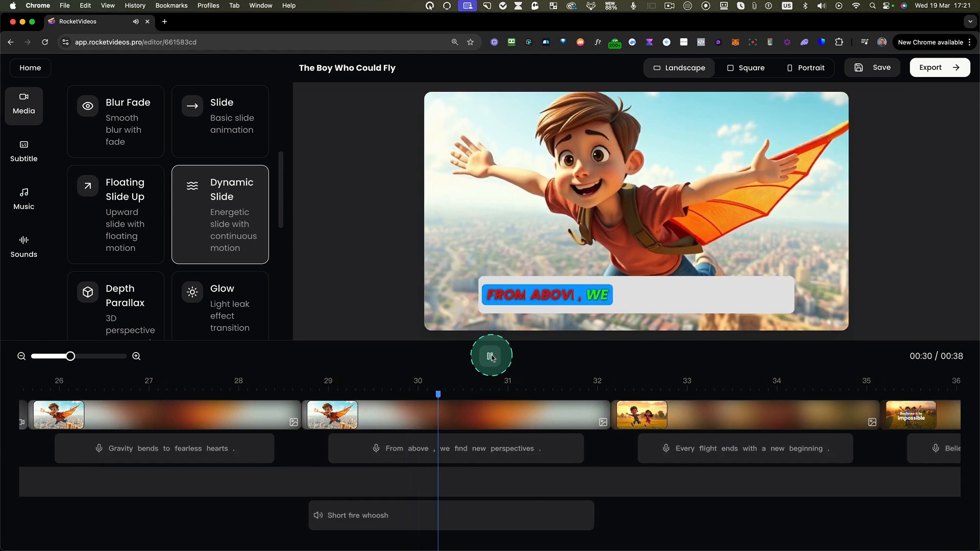
- Stop the playback and apply the Dynamic Slide transition to the "Every flight ends with a new beginning" clip
{"action": "left_click", "coordinate": [491, 355]}
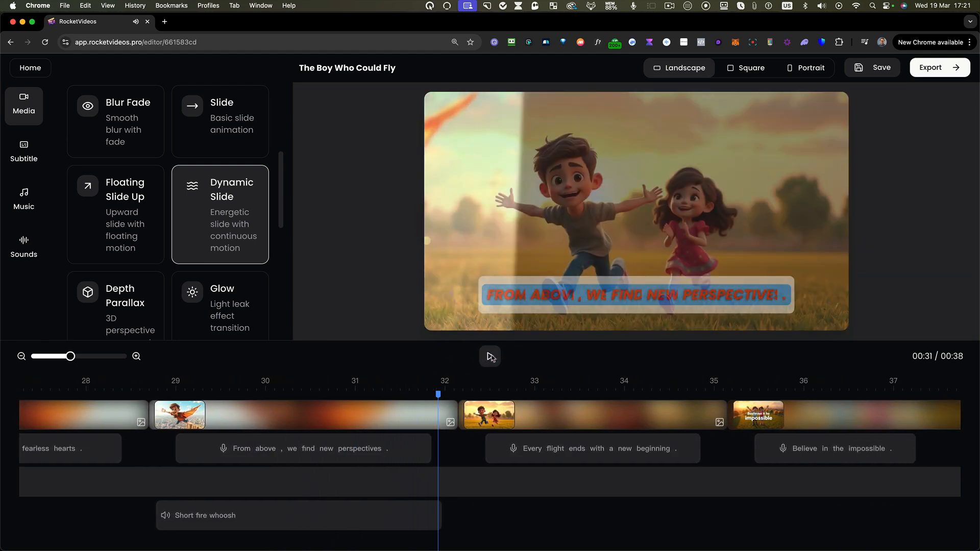
{"action": "left_click", "coordinate": [541, 411]}
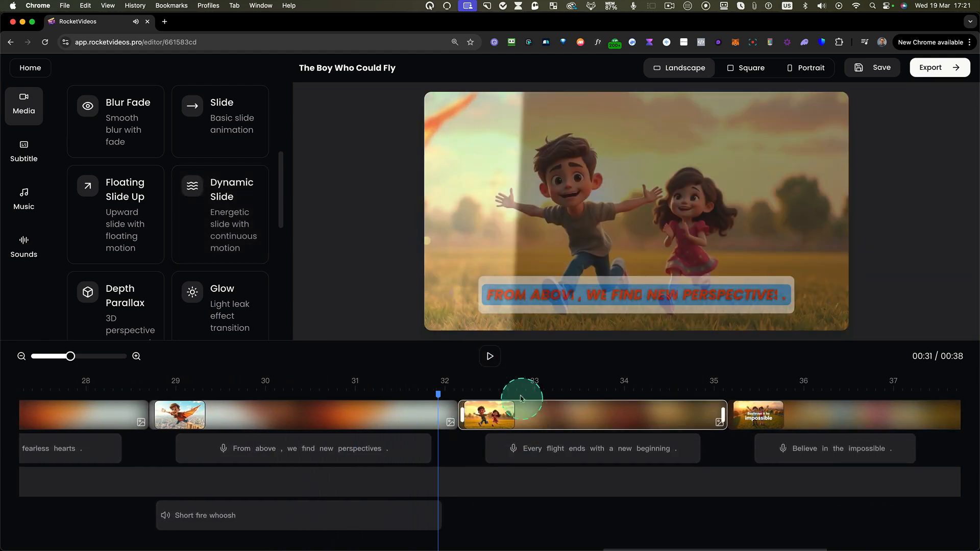
{"action": "scroll", "coordinate": [151, 125], "scroll_direction": "up", "scroll_amount": 5}
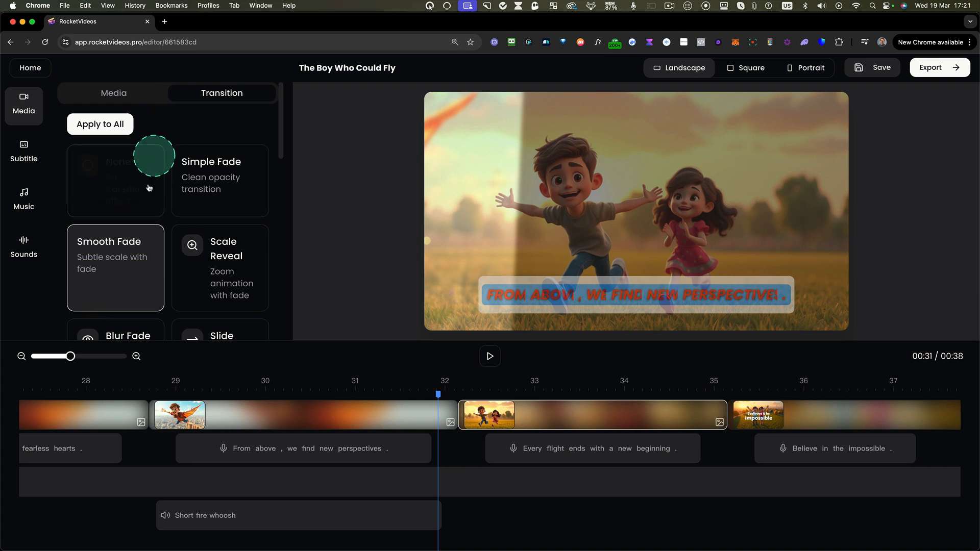
{"action": "scroll", "coordinate": [227, 220], "scroll_direction": "down", "scroll_amount": 4}
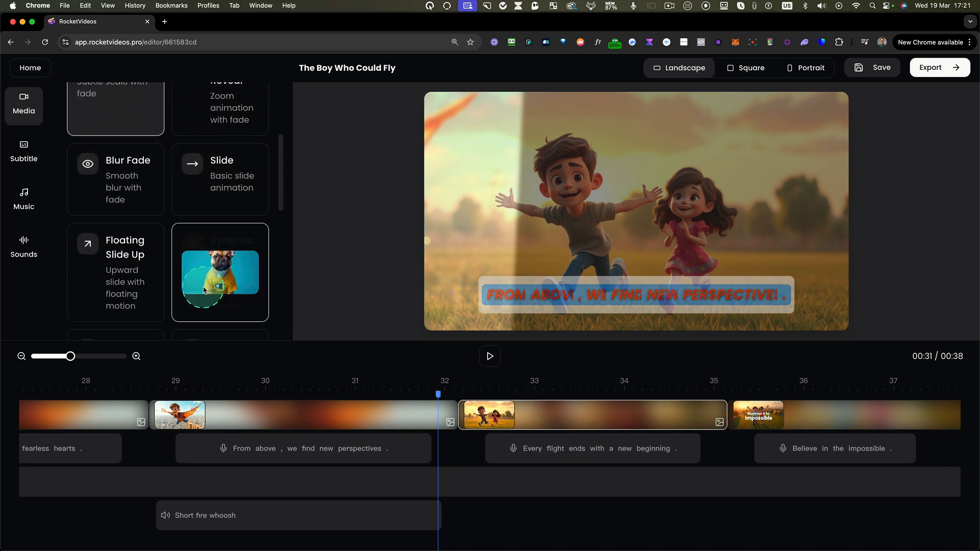
{"action": "left_click", "coordinate": [211, 290]}
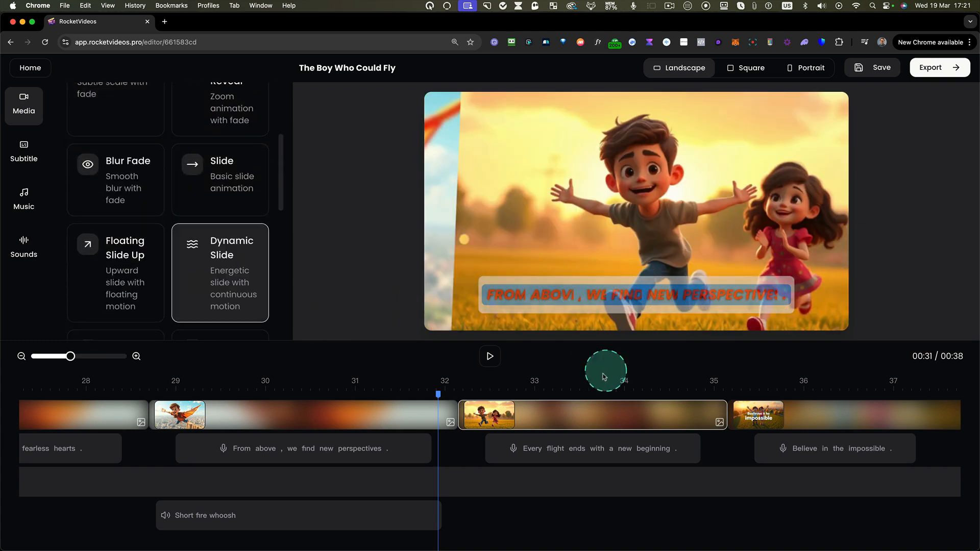
- Apply the Dynamic Slide transition to all media slides in the project
{"action": "scroll", "coordinate": [197, 192], "scroll_direction": "up", "scroll_amount": 4}
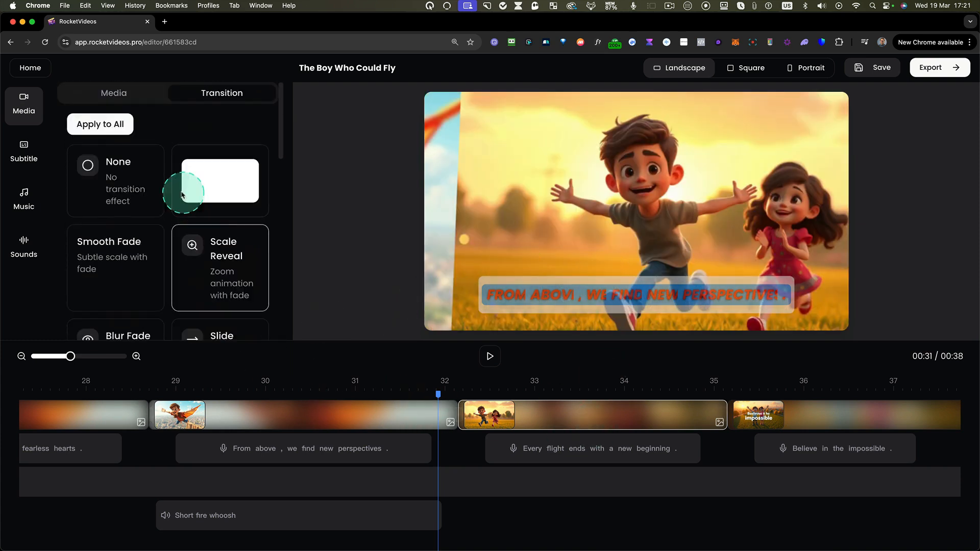
{"action": "left_click", "coordinate": [105, 129]}
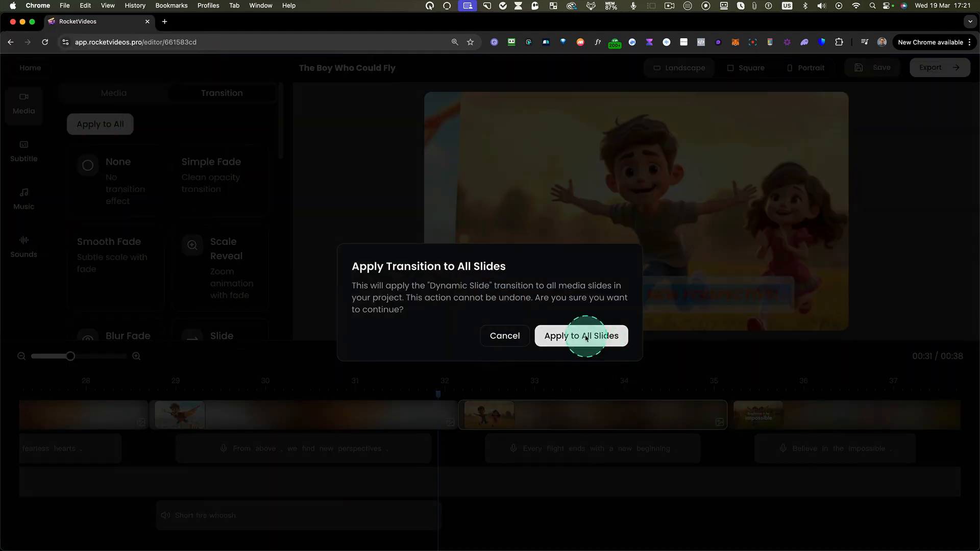
{"action": "left_click", "coordinate": [587, 337]}
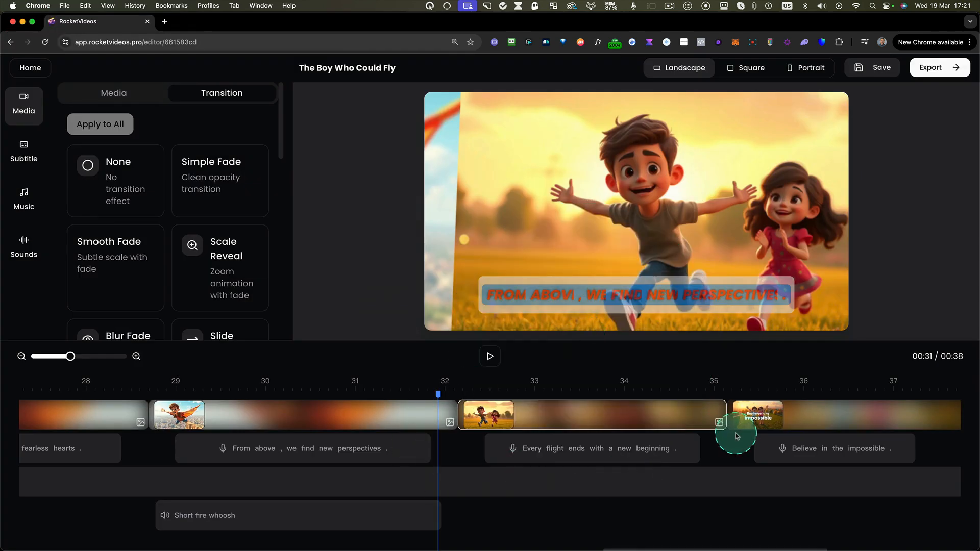
- Preview the transitions by playing from just before the "In the face of the unknown" clip into the "Where the earth ends" clip
{"action": "scroll", "coordinate": [736, 436], "scroll_direction": "left", "scroll_amount": 20}
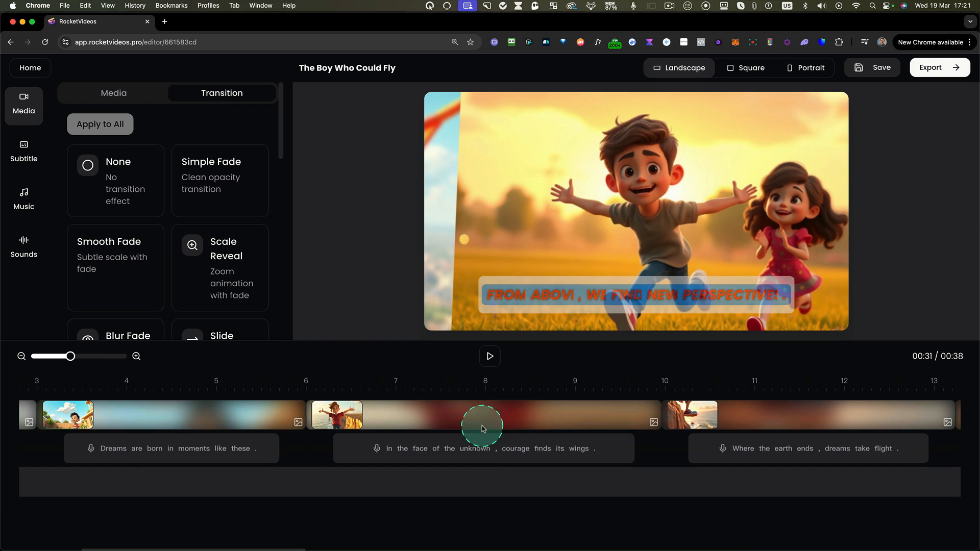
{"action": "left_click", "coordinate": [305, 395]}
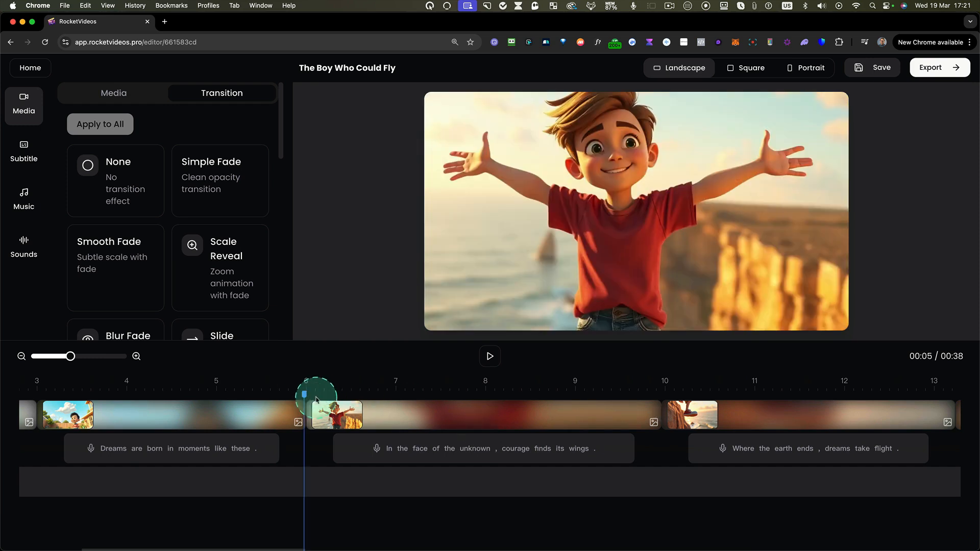
{"action": "left_click", "coordinate": [490, 356]}
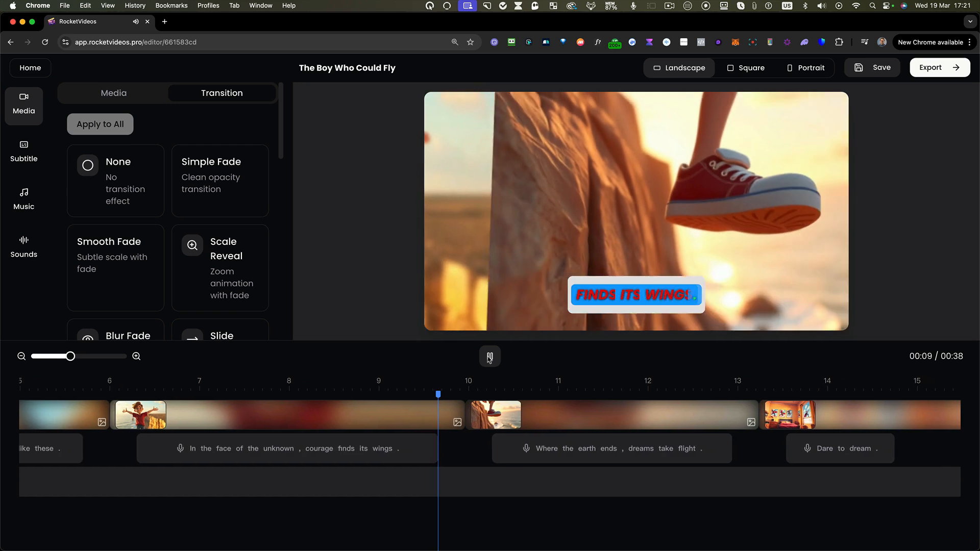
{"action": "left_click", "coordinate": [490, 356]}
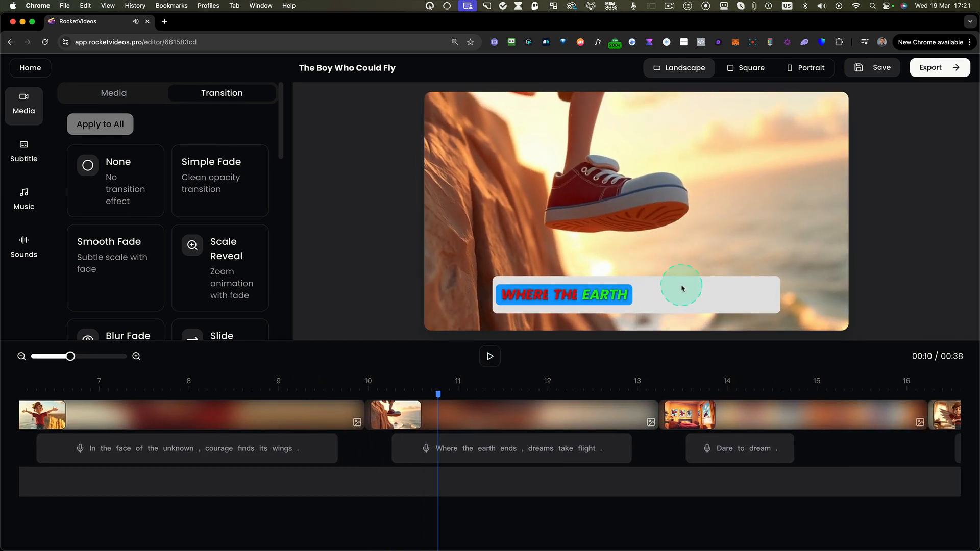
- Save the project and export the video
{"action": "left_click", "coordinate": [884, 62]}
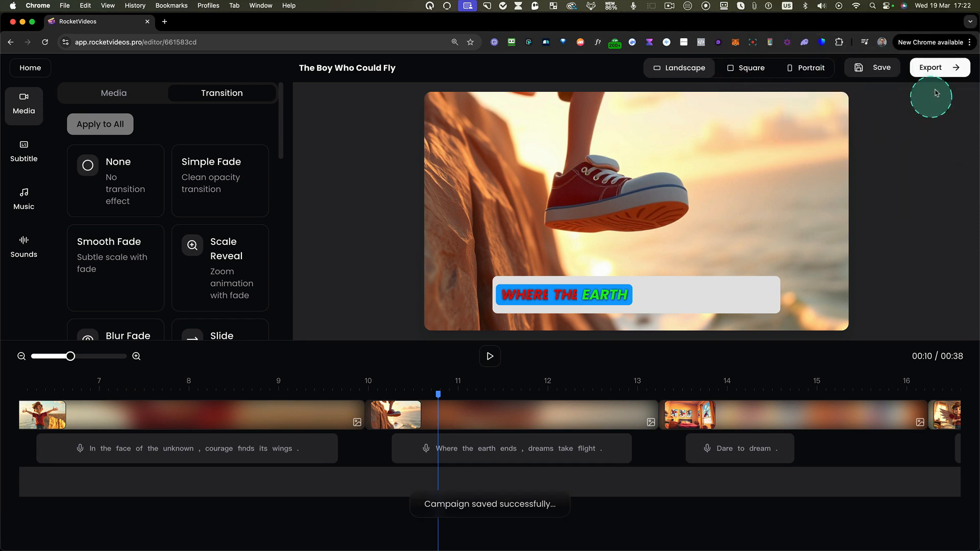
{"action": "left_click", "coordinate": [934, 67]}
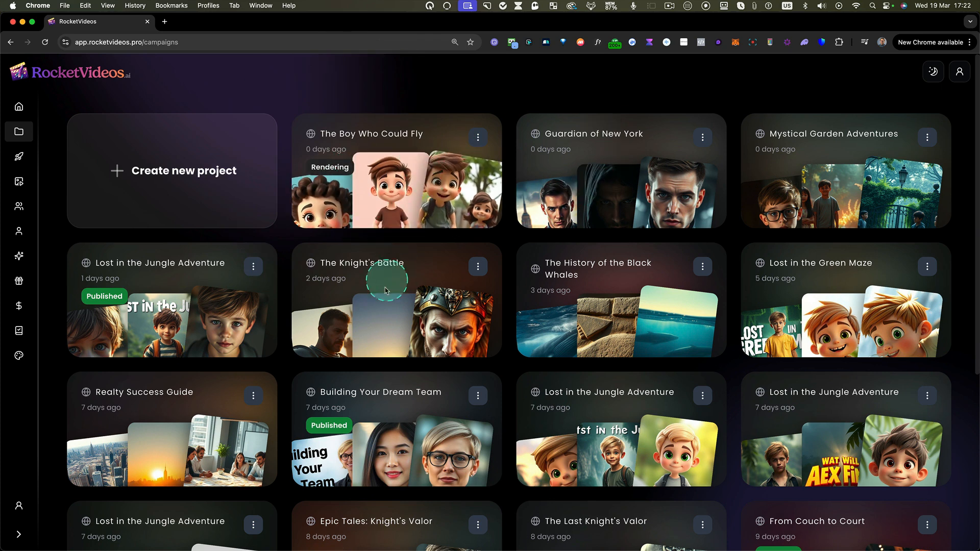
- Look at the available actions for the "The Boy Who Could Fly" project, then close them without choosing one
{"action": "left_click", "coordinate": [478, 137]}
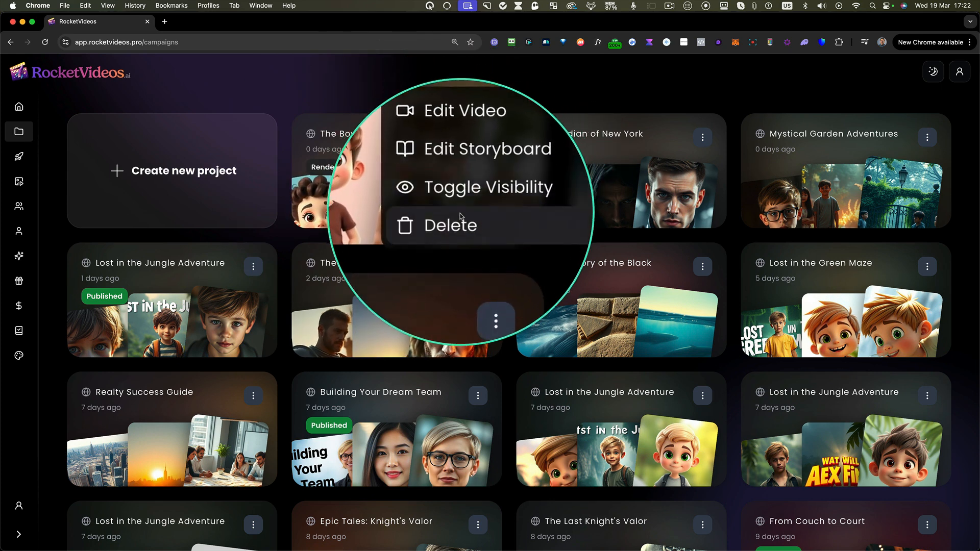
{"action": "left_click", "coordinate": [443, 101]}
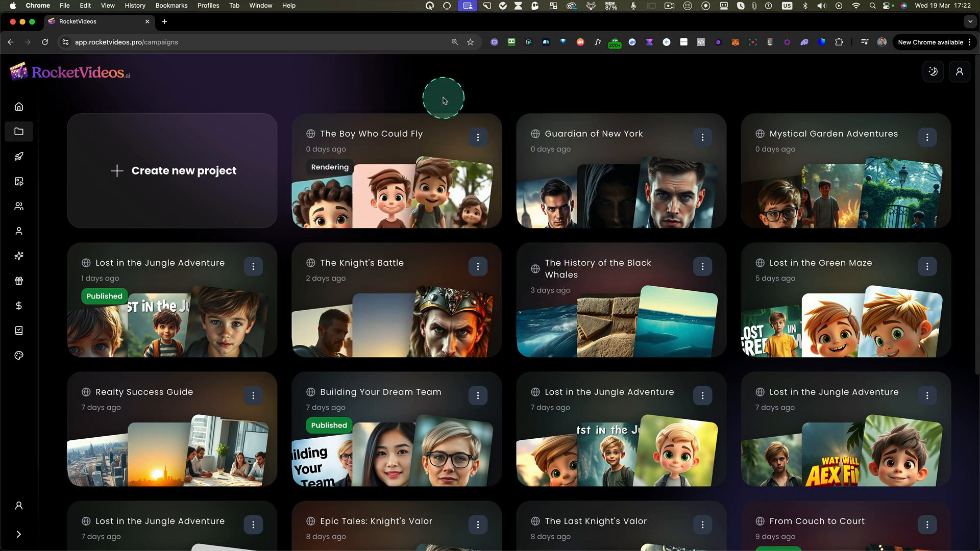